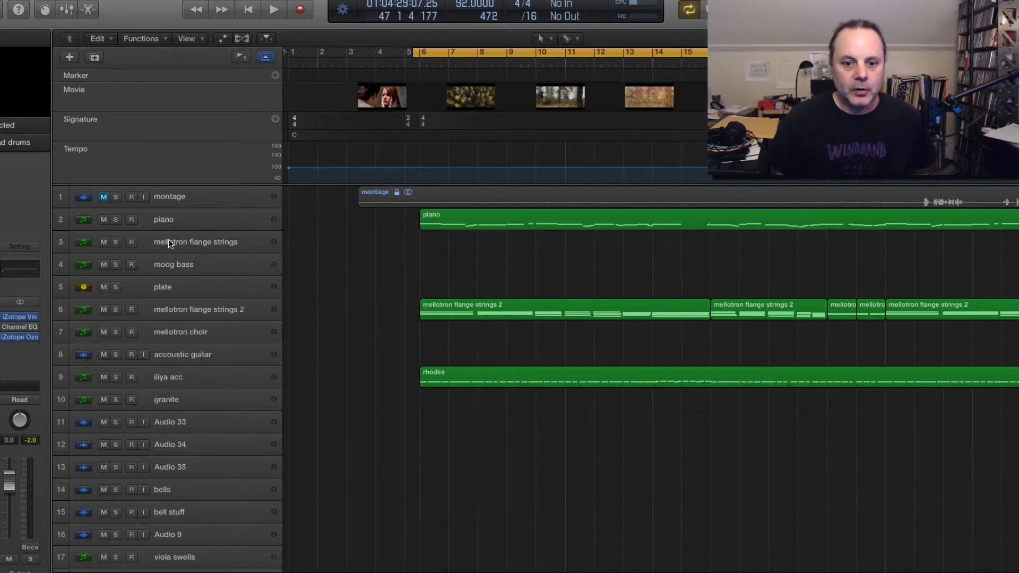
Solo the mellotron flange strings 2 track and select it together with its regions.
{"action": "scroll", "coordinate": [188, 265], "scroll_direction": "down", "scroll_amount": 2}
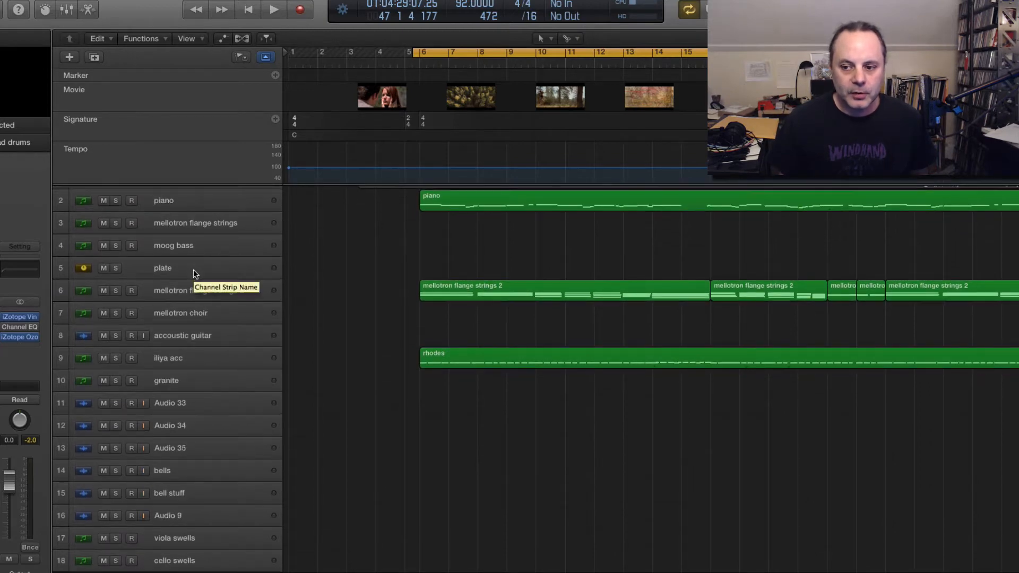
{"action": "scroll", "coordinate": [122, 292], "scroll_direction": "up", "scroll_amount": 1}
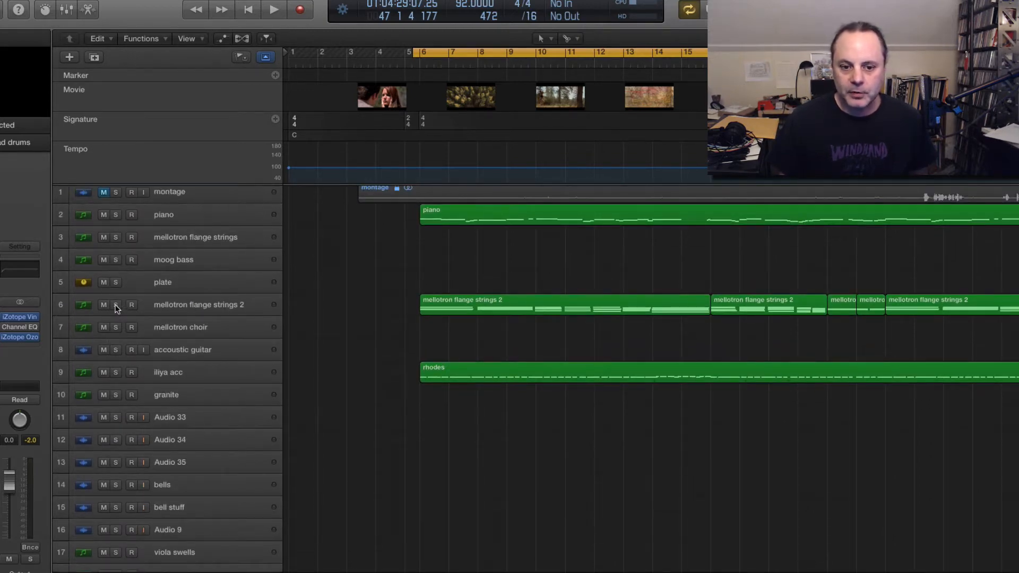
{"action": "left_click", "coordinate": [117, 305]}
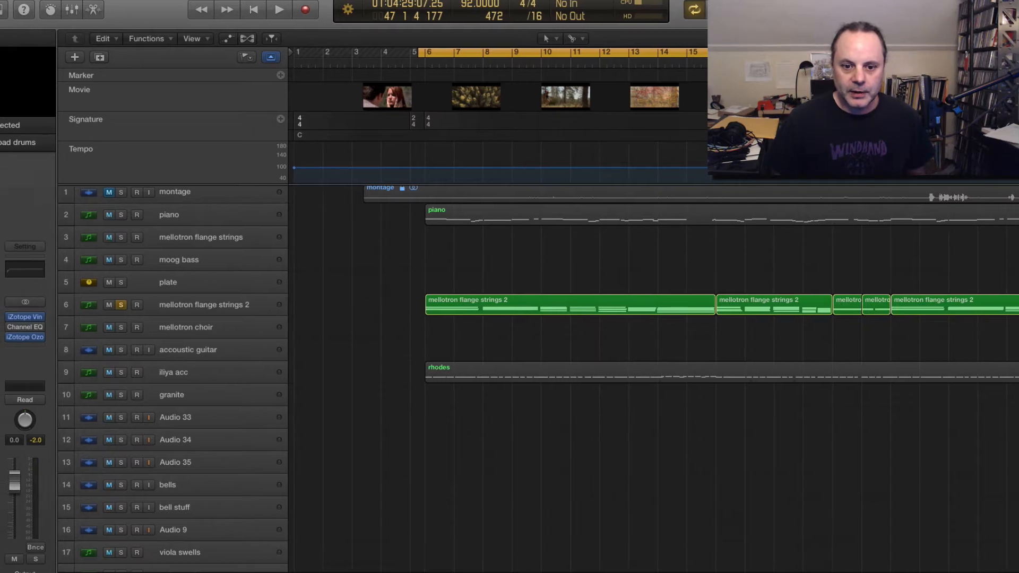
{"action": "left_click", "coordinate": [228, 299]}
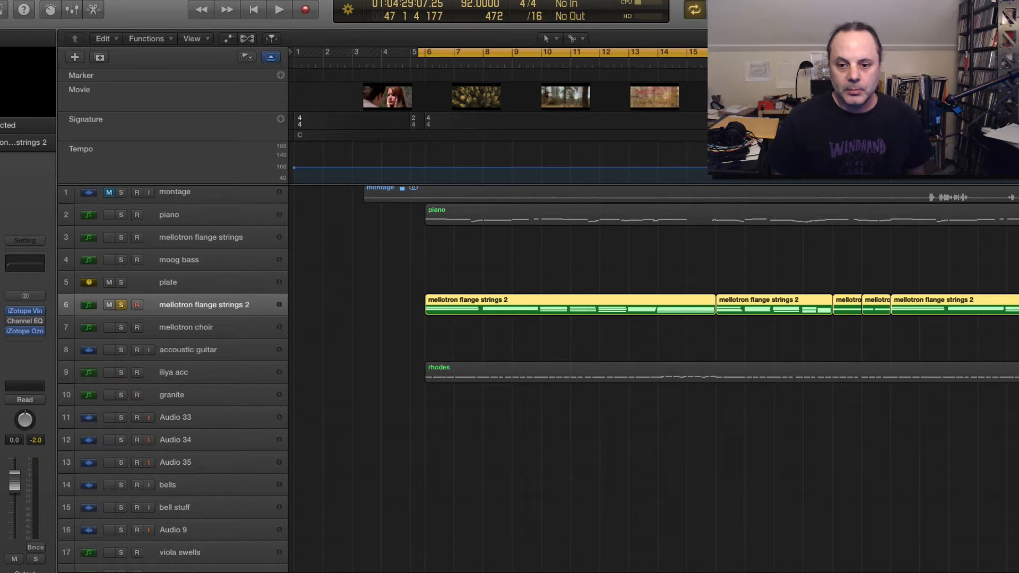
{"action": "left_click", "coordinate": [0, 296]}
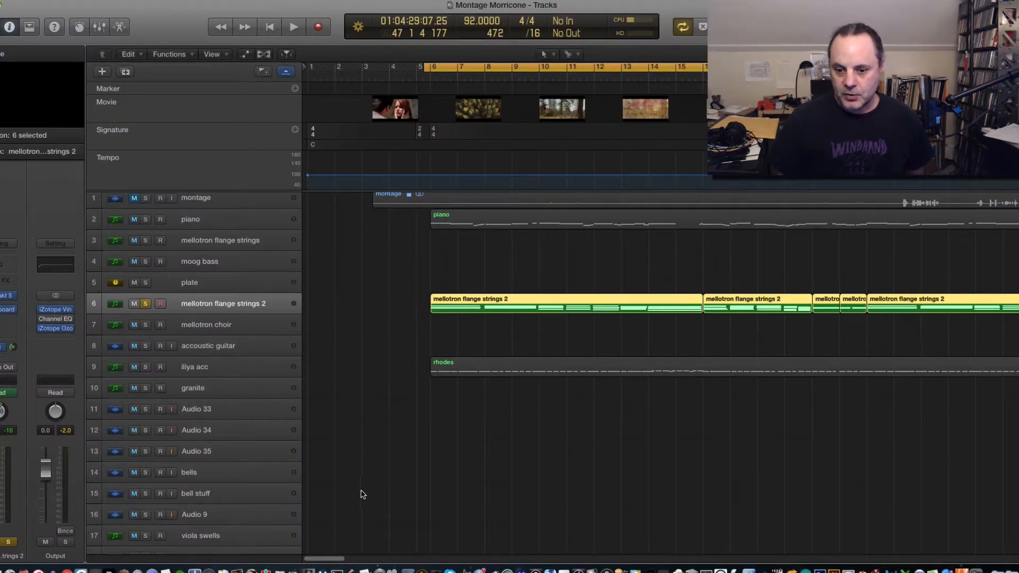
{"action": "mouse_move", "coordinate": [329, 558]}
{"action": "left_mouse_down"}
{"action": "mouse_move", "coordinate": [345, 552]}
{"action": "mouse_move", "coordinate": [329, 556]}
{"action": "left_mouse_up"}
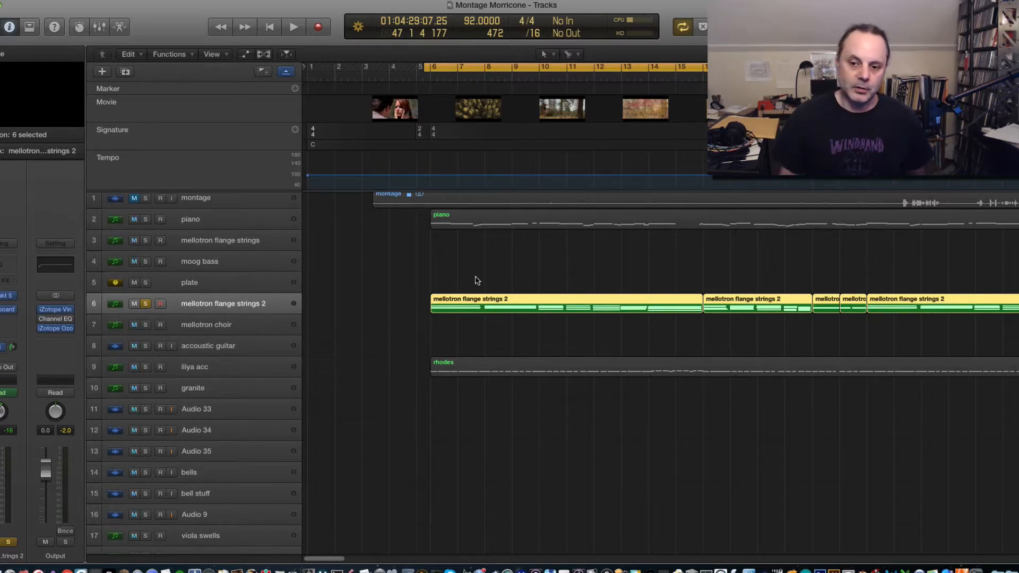
Play the soloed strings briefly from bar 6 and inspect the iZotope Vinyl plug-in on the output channel.
{"action": "key", "text": "space"}
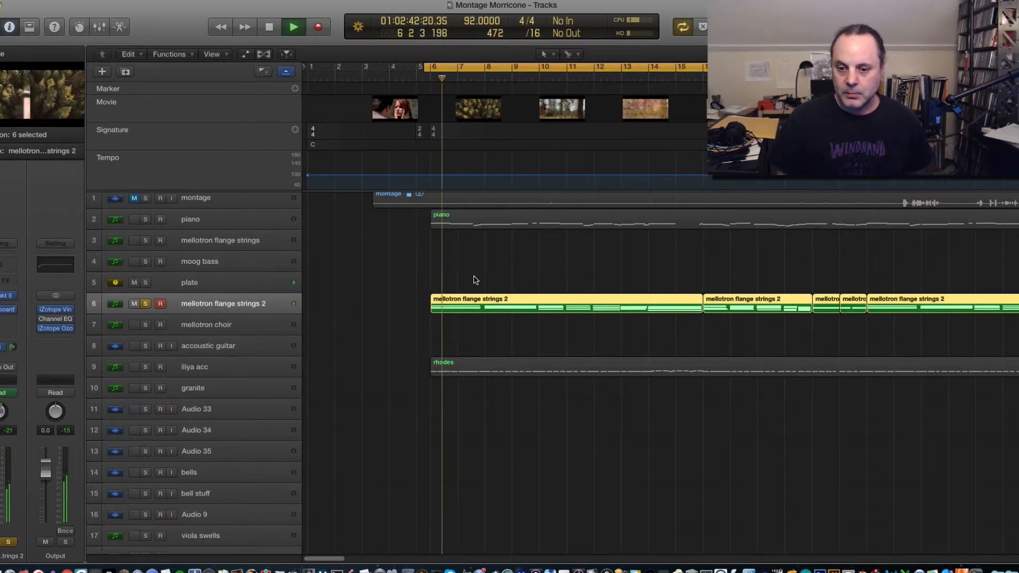
{"action": "key", "text": "space"}
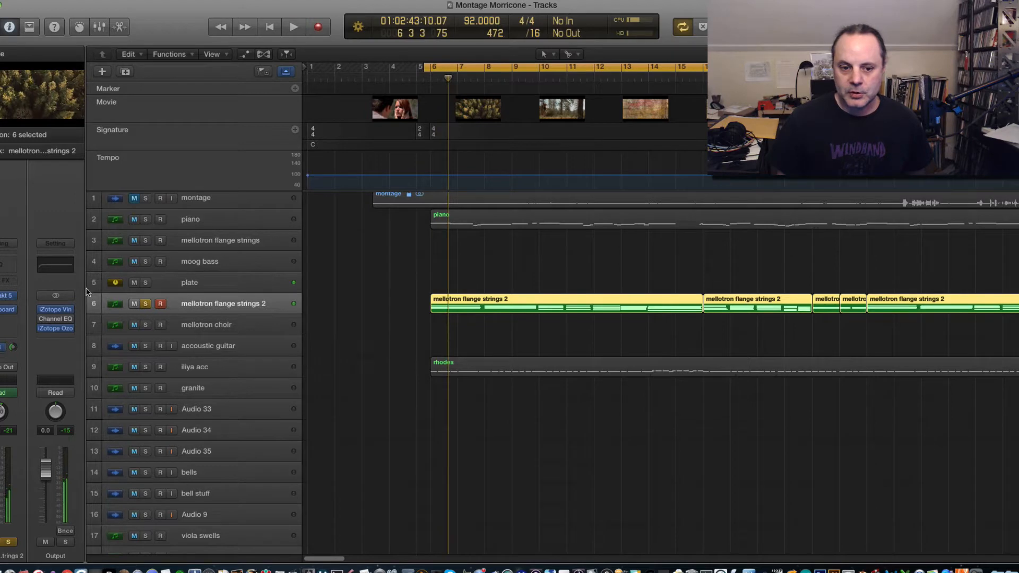
{"action": "left_click", "coordinate": [54, 309]}
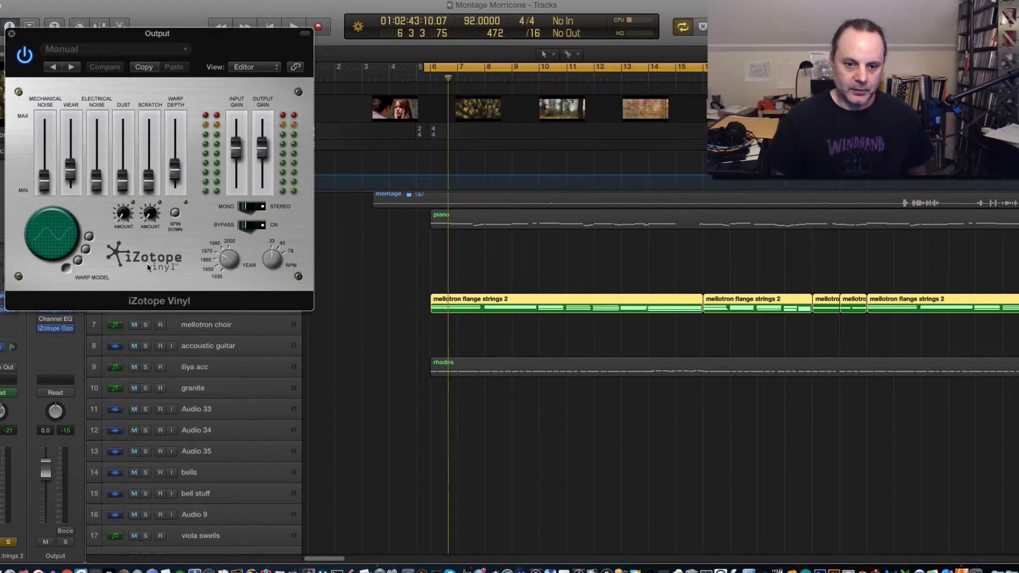
{"action": "left_click", "coordinate": [11, 34]}
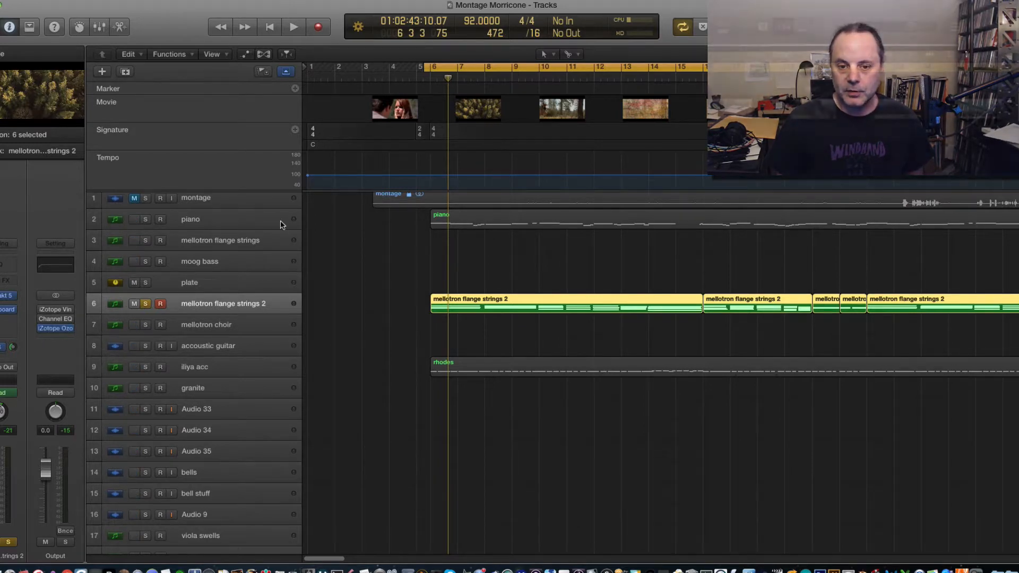
Play the soloed strings into bar 16 and examine their chords in the Piano Roll.
{"action": "key", "text": "space"}
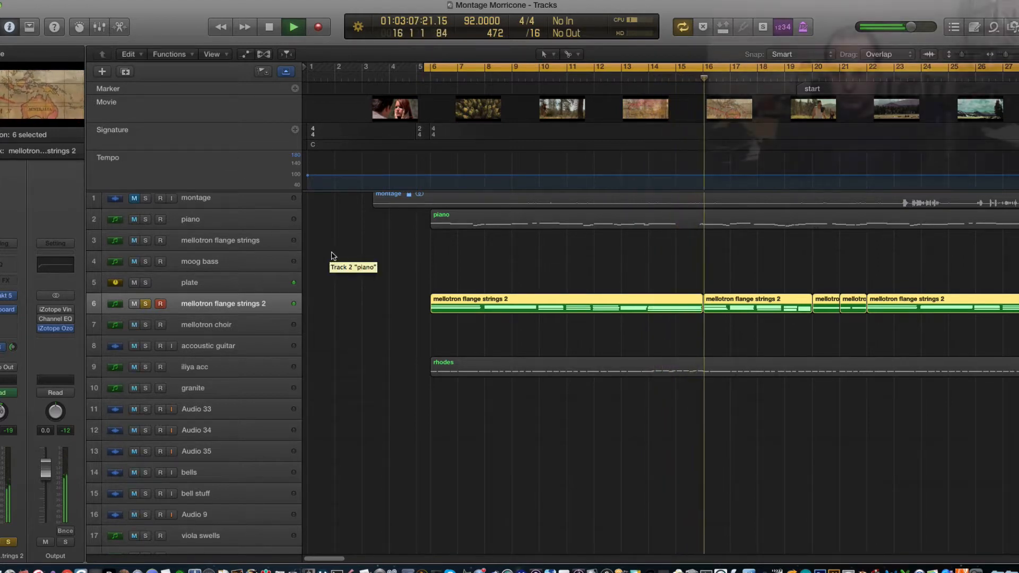
{"action": "key", "text": "space"}
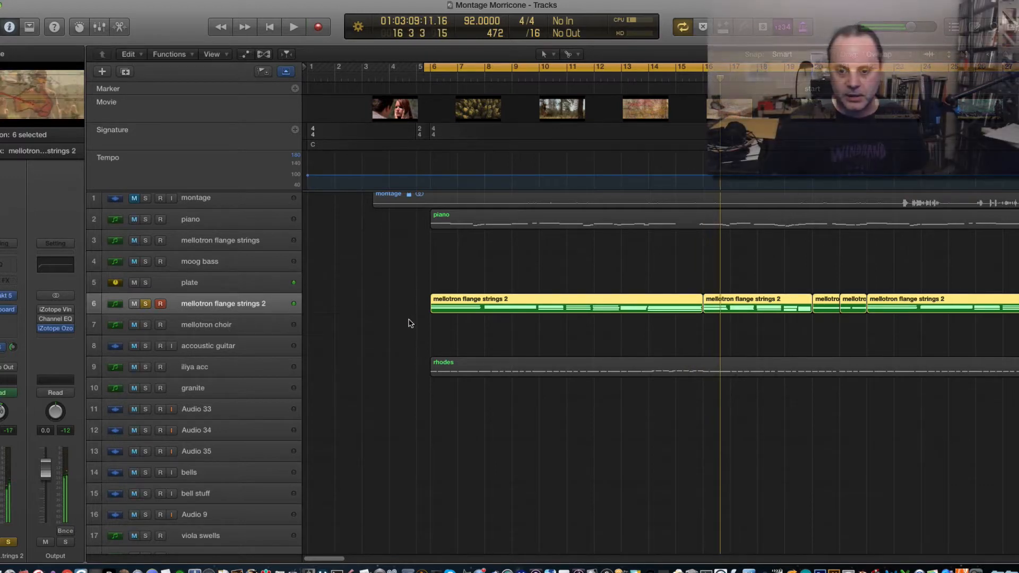
{"action": "key", "text": "p"}
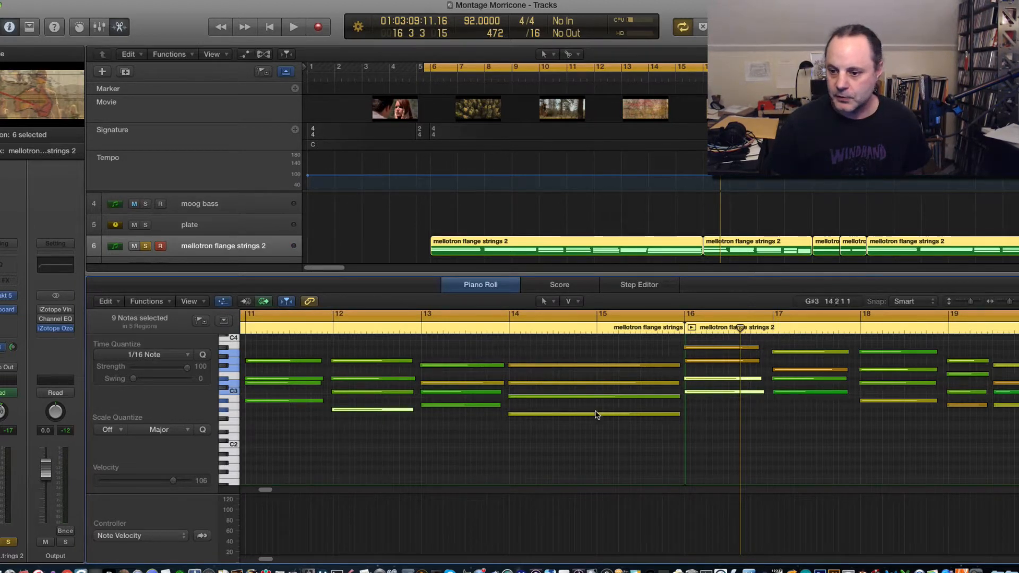
{"action": "key", "text": "p"}
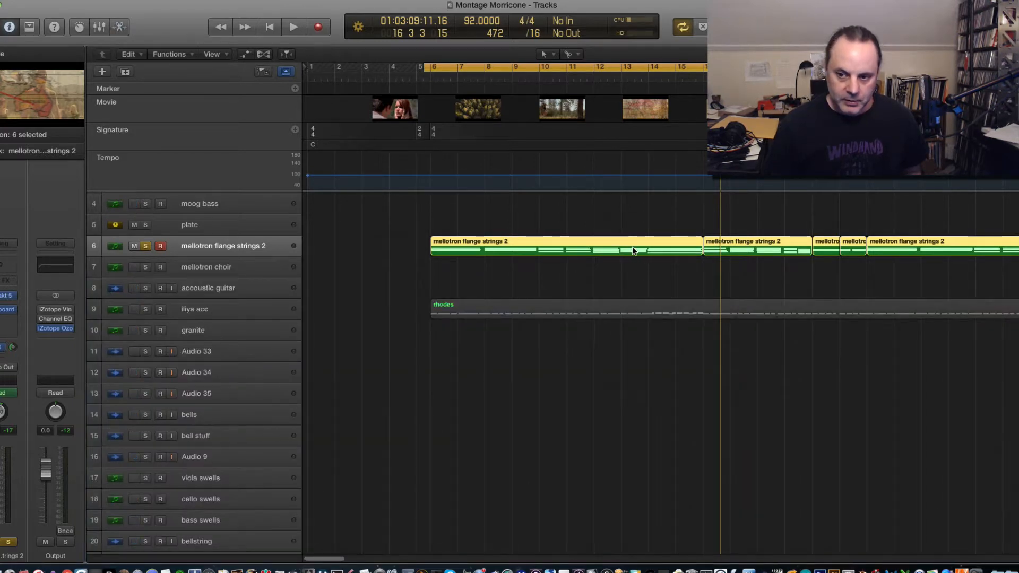
Turn off the cycle range and play the soloed strings from about bar 13 into bar 15.
{"action": "left_click", "coordinate": [649, 71]}
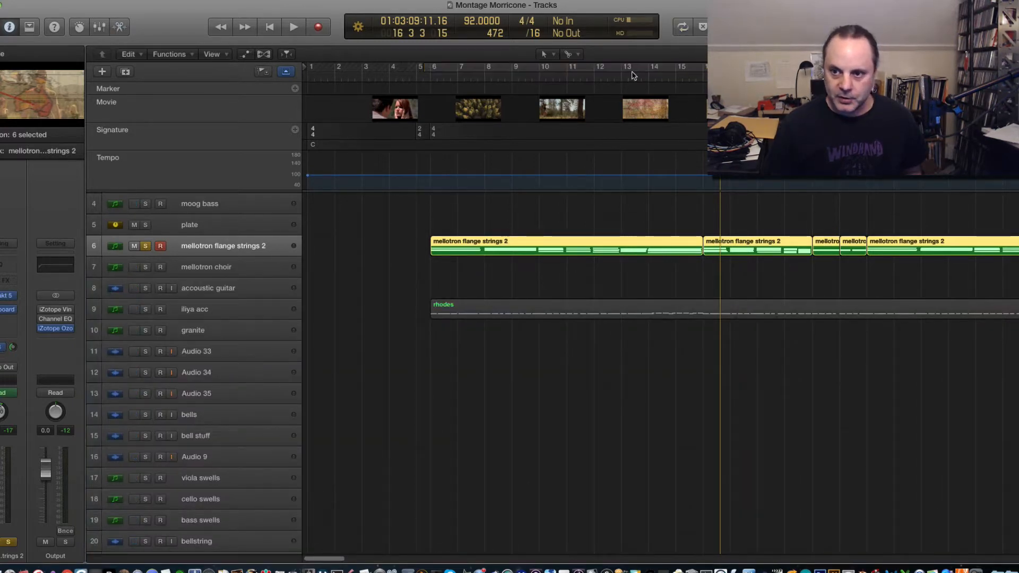
{"action": "left_click", "coordinate": [635, 78]}
{"action": "key", "text": "space"}
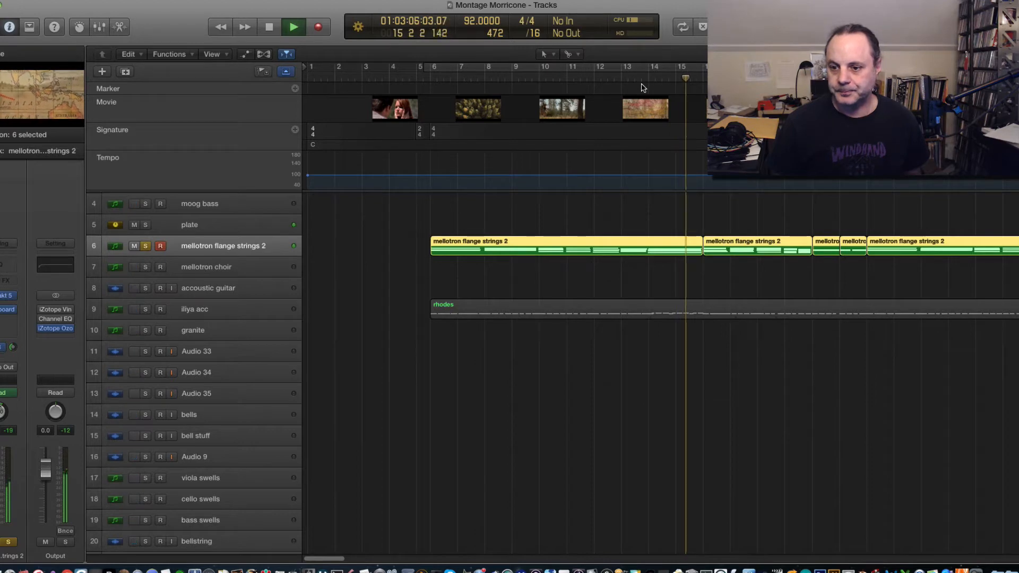
{"action": "key", "text": "space"}
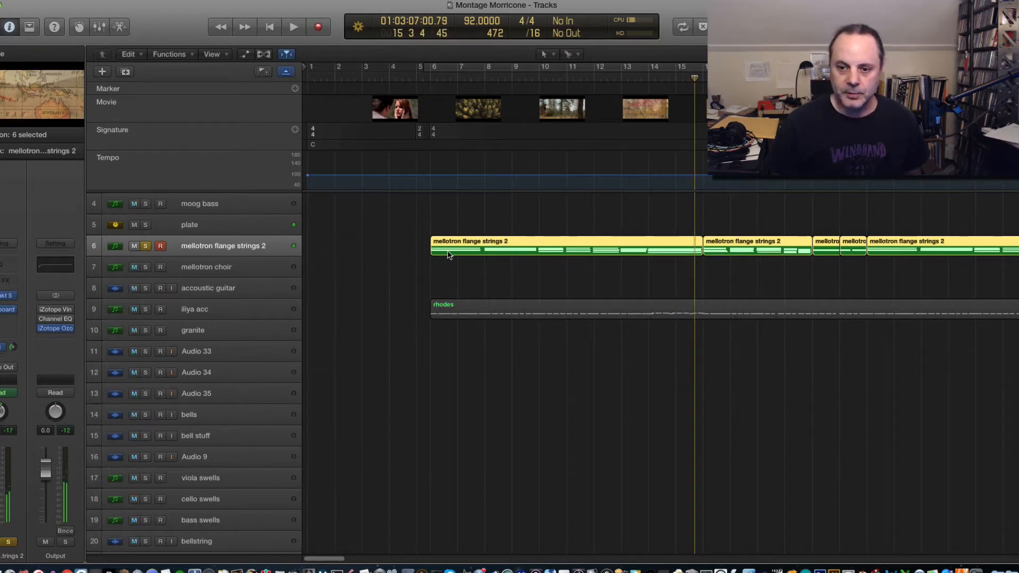
Return the playhead to bar 6 and turn off the solo on the mellotron flange strings 2 track.
{"action": "left_click", "coordinate": [429, 78]}
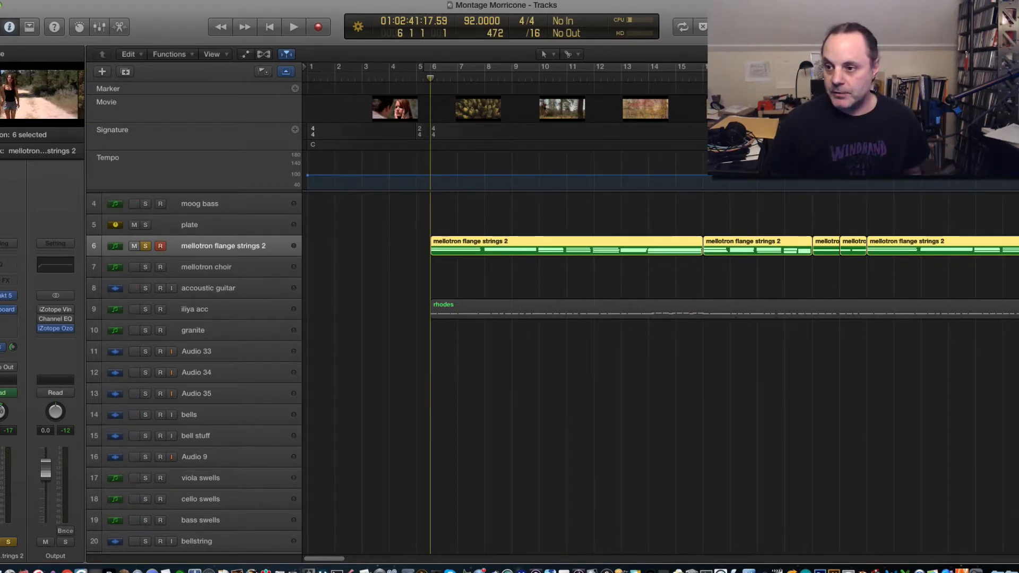
{"action": "key", "text": "super+Left"}
{"action": "key", "text": "super+Left"}
{"action": "key", "text": "super+Left"}
{"action": "key", "text": "super+Left"}
{"action": "key", "text": "super+Right"}
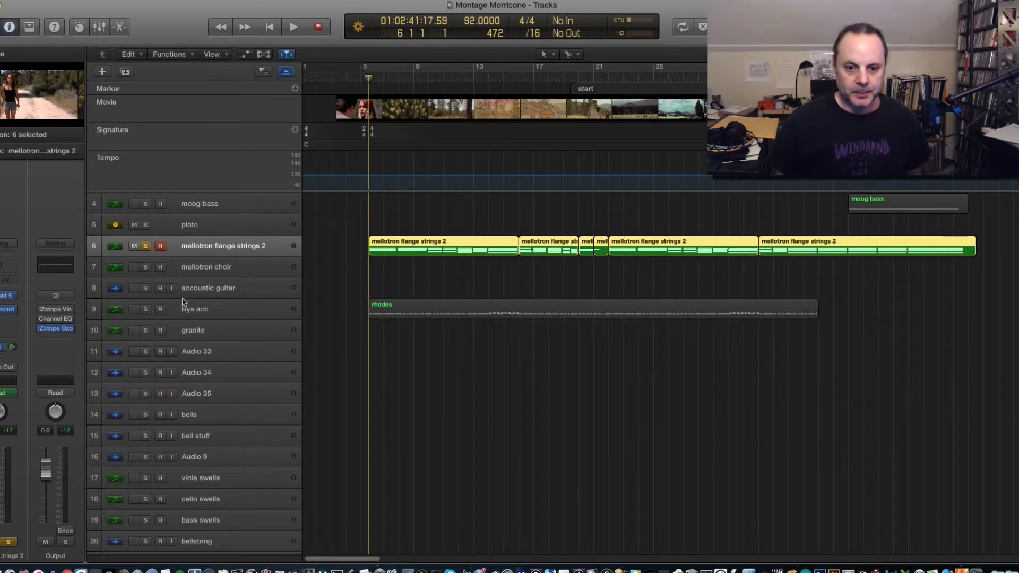
{"action": "left_click", "coordinate": [145, 247]}
Look through the track list from the mellotron strings down to the woodwinds and back up to the montage track.
{"action": "scroll", "coordinate": [216, 283], "scroll_direction": "down", "scroll_amount": 6}
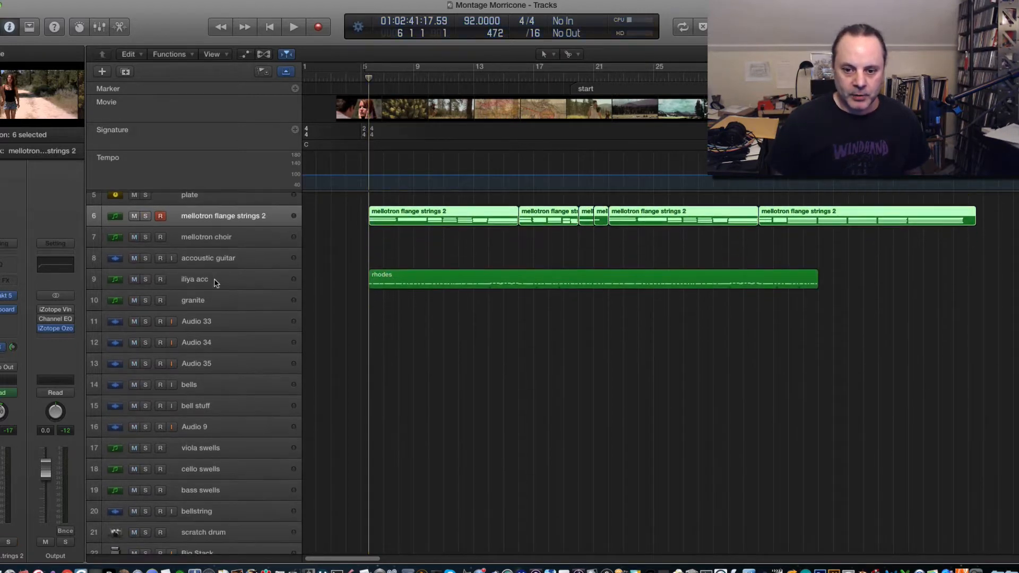
{"action": "scroll", "coordinate": [216, 283], "scroll_direction": "down", "scroll_amount": 12}
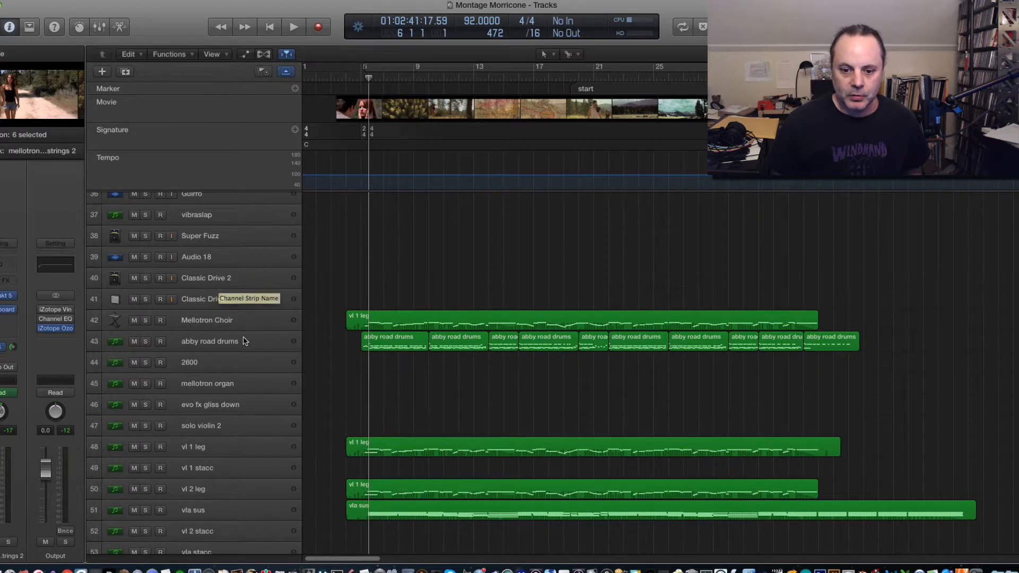
{"action": "scroll", "coordinate": [246, 350], "scroll_direction": "down", "scroll_amount": 1}
{"action": "scroll", "coordinate": [246, 350], "scroll_direction": "down", "scroll_amount": 8}
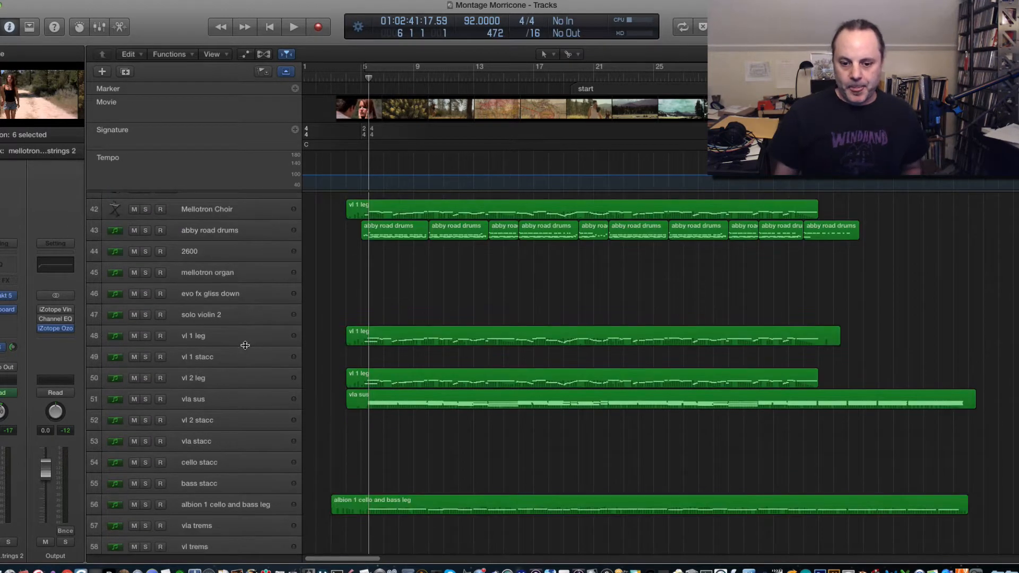
{"action": "scroll", "coordinate": [245, 346], "scroll_direction": "down", "scroll_amount": 20}
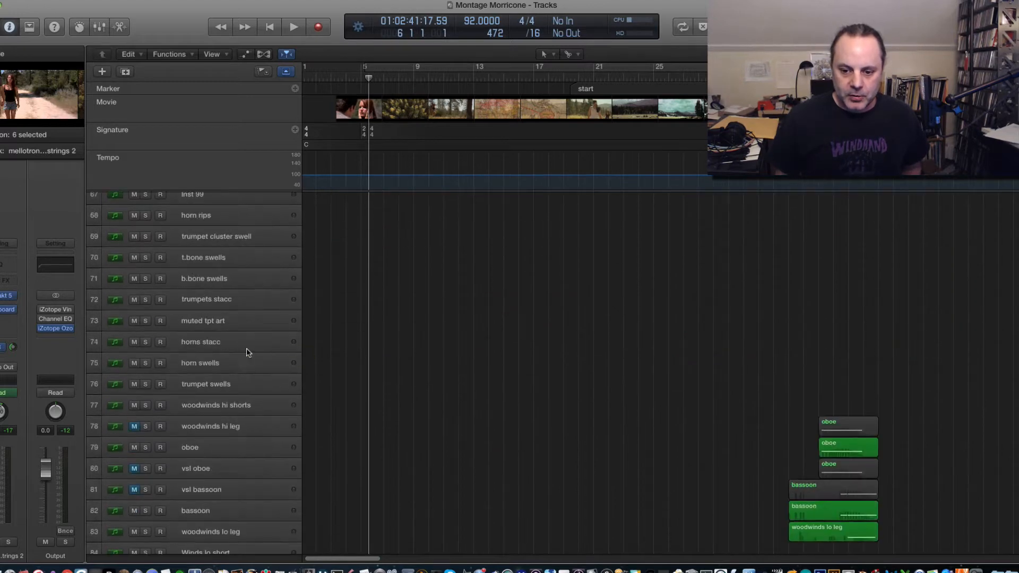
{"action": "scroll", "coordinate": [254, 343], "scroll_direction": "up", "scroll_amount": 20}
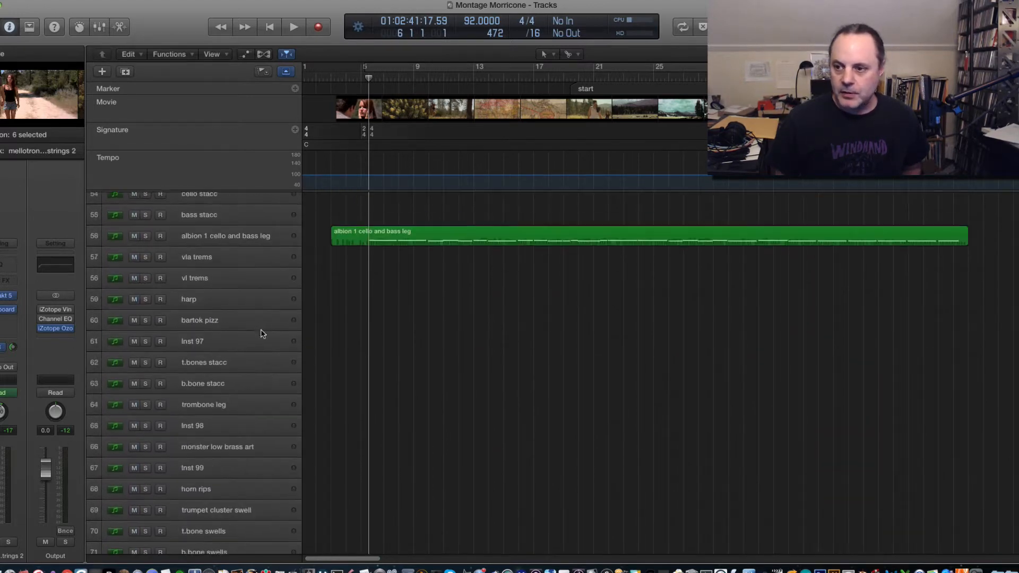
{"action": "scroll", "coordinate": [260, 333], "scroll_direction": "up", "scroll_amount": 15}
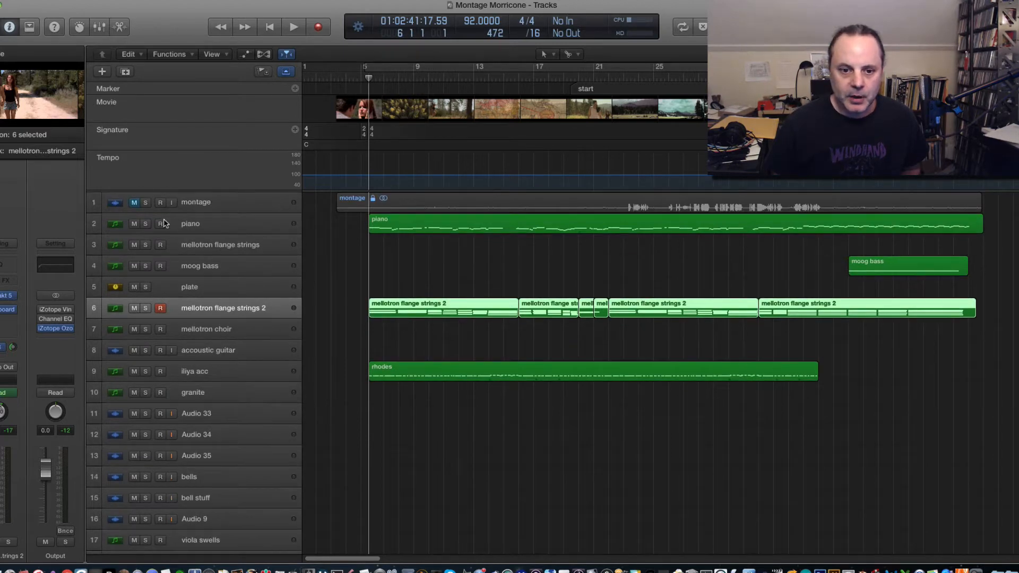
Solo the piano track, play it from bar 6 into bar 24, and view its volume automation.
{"action": "left_click", "coordinate": [146, 224]}
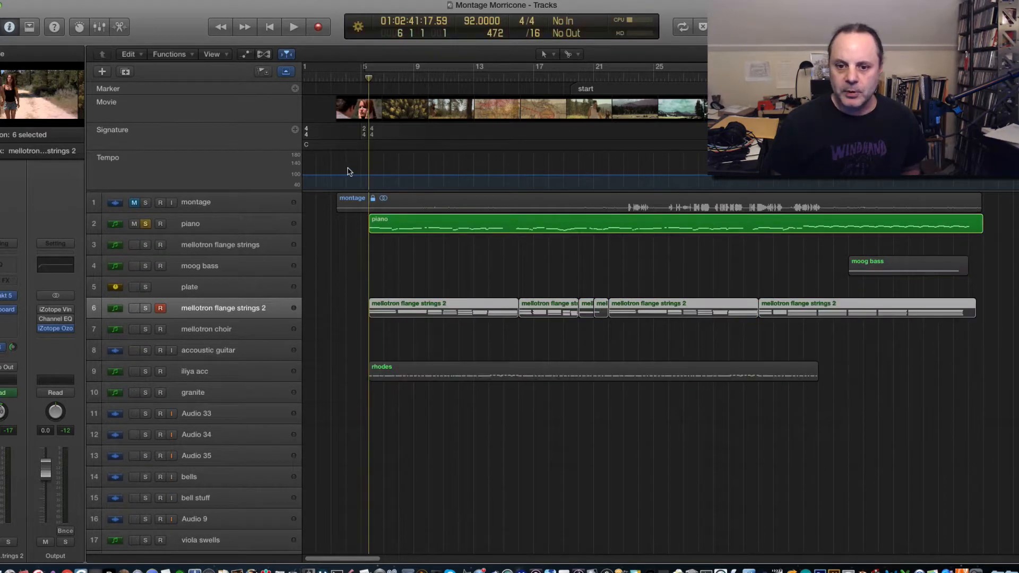
{"action": "key", "text": "space"}
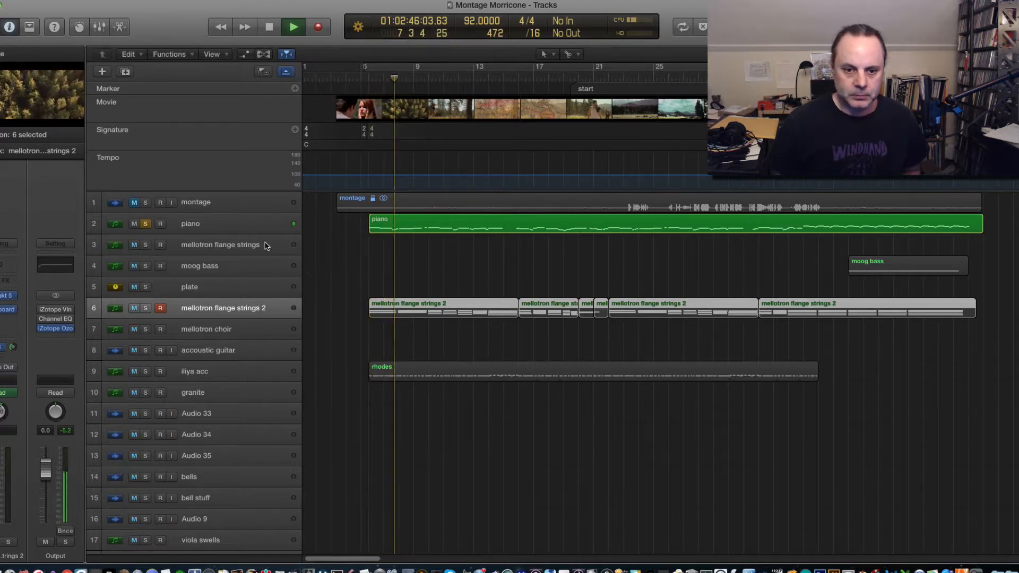
{"action": "left_click", "coordinate": [246, 229]}
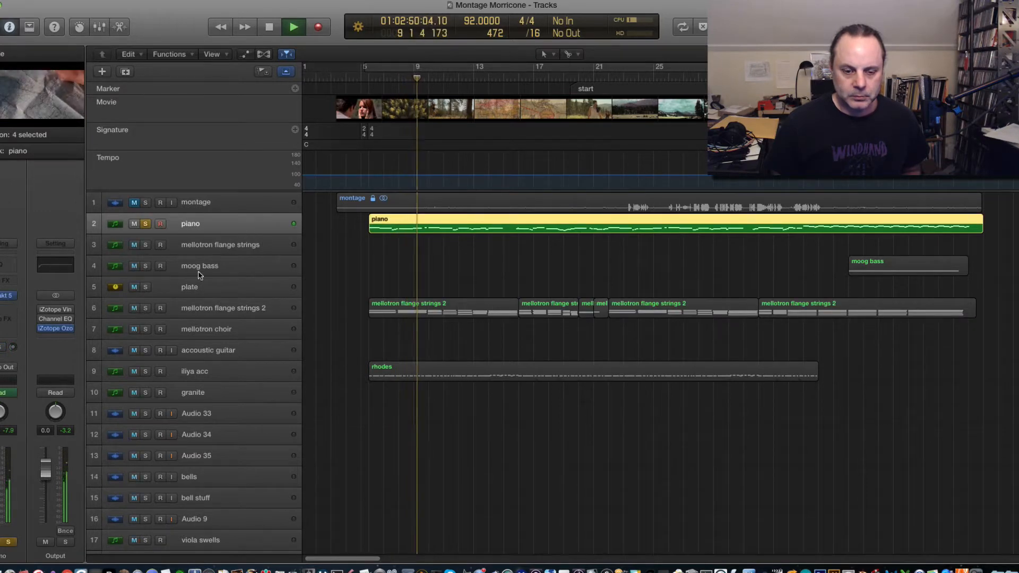
{"action": "key", "text": "a"}
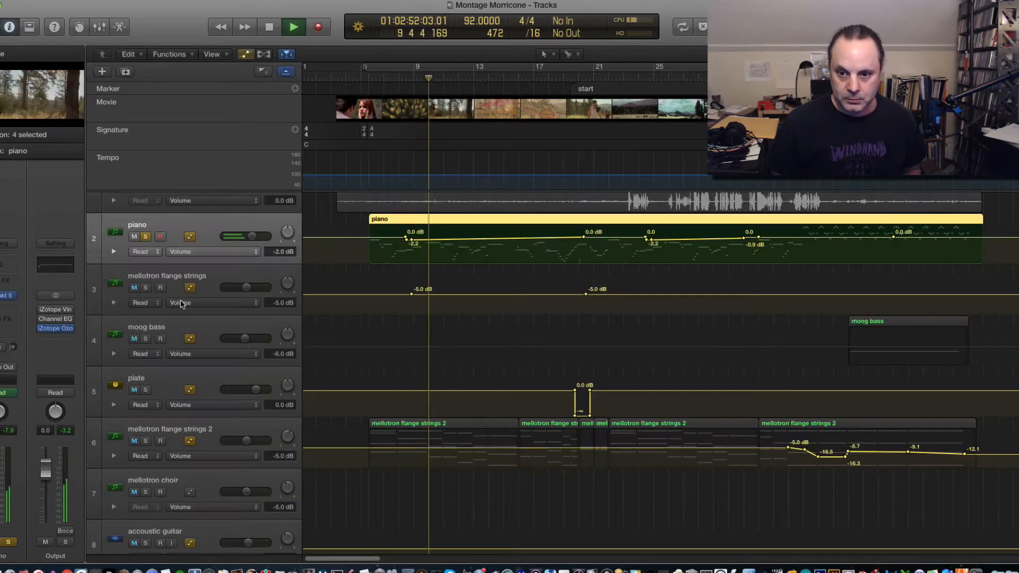
{"action": "left_click", "coordinate": [893, 237]}
{"action": "mouse_move", "coordinate": [893, 238]}
{"action": "left_mouse_down"}
{"action": "mouse_move", "coordinate": [602, 243]}
{"action": "mouse_move", "coordinate": [554, 255]}
{"action": "mouse_move", "coordinate": [524, 239]}
{"action": "mouse_move", "coordinate": [366, 238]}
{"action": "left_mouse_up"}
{"action": "key", "text": "a"}
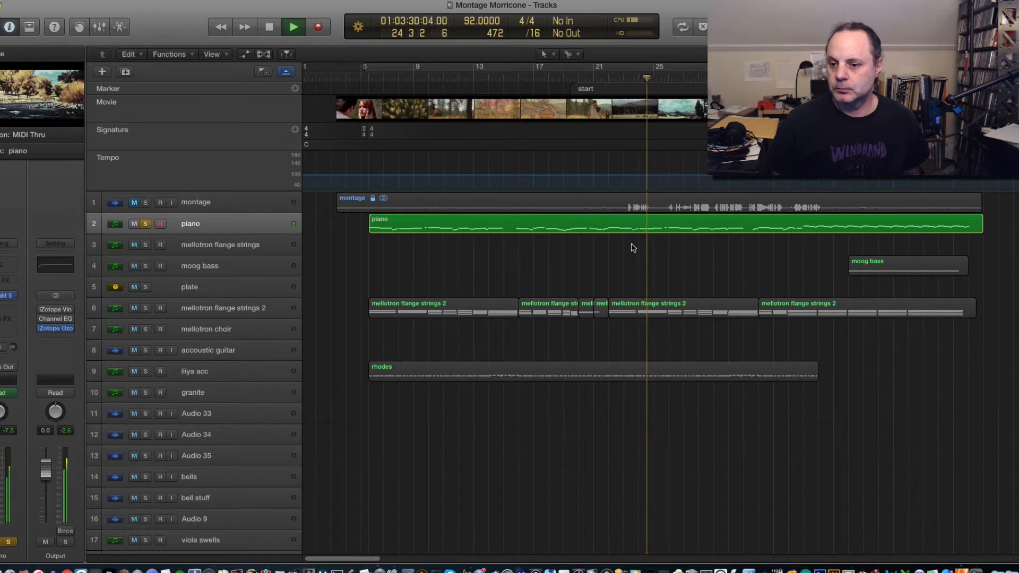
{"action": "key", "text": "space"}
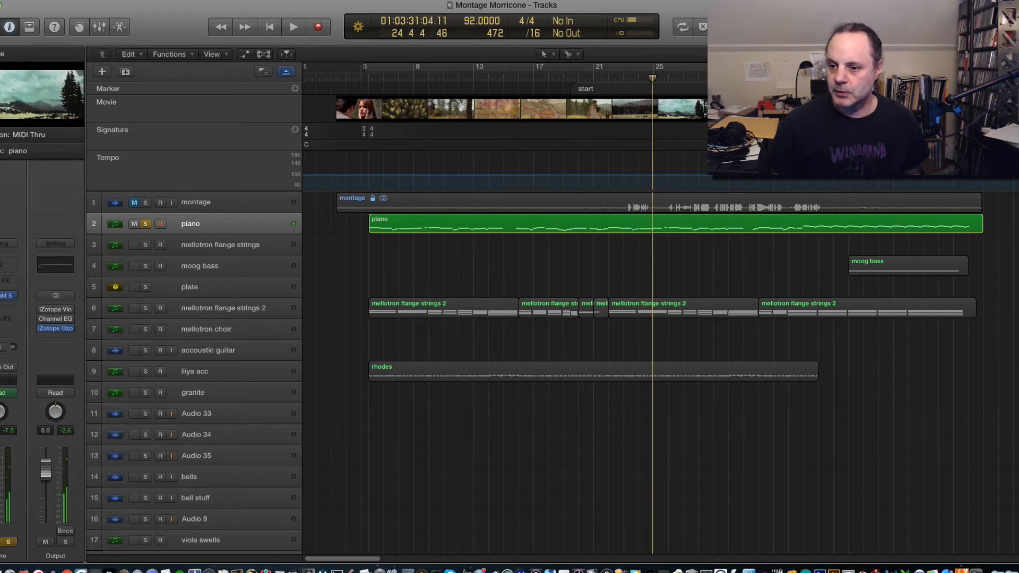
Move the playhead to bar 34 and play the closing section of the soloed piano part.
{"action": "key", "text": "shift+period"}
{"action": "key", "text": "space"}
{"action": "key", "text": "space"}
{"action": "key", "text": "period"}
{"action": "key", "text": "period"}
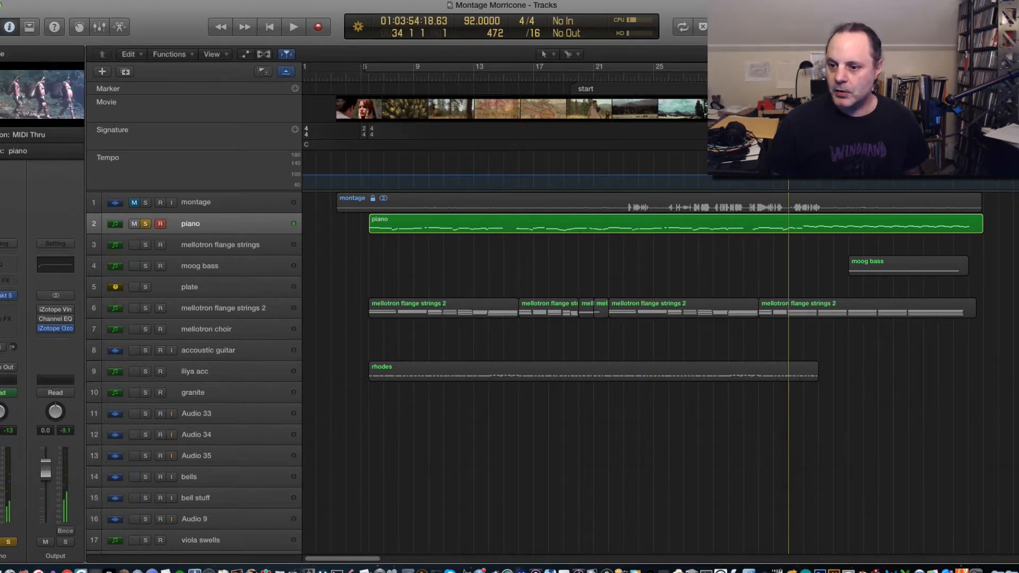
{"action": "key", "text": "space"}
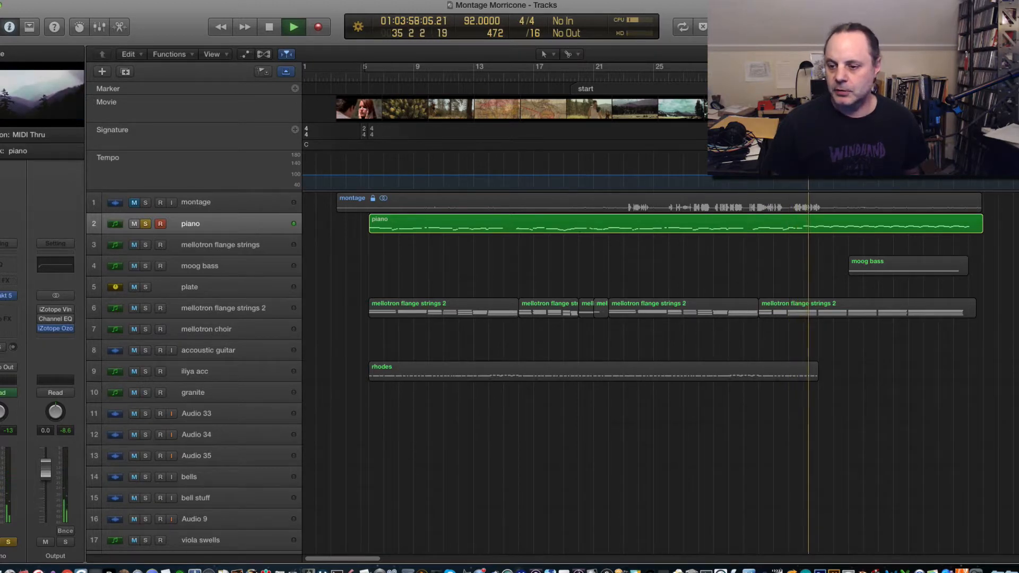
Show the piano region in the Piano Roll, stop playback, and select the D#5 note at bar 38.
{"action": "key", "text": "p"}
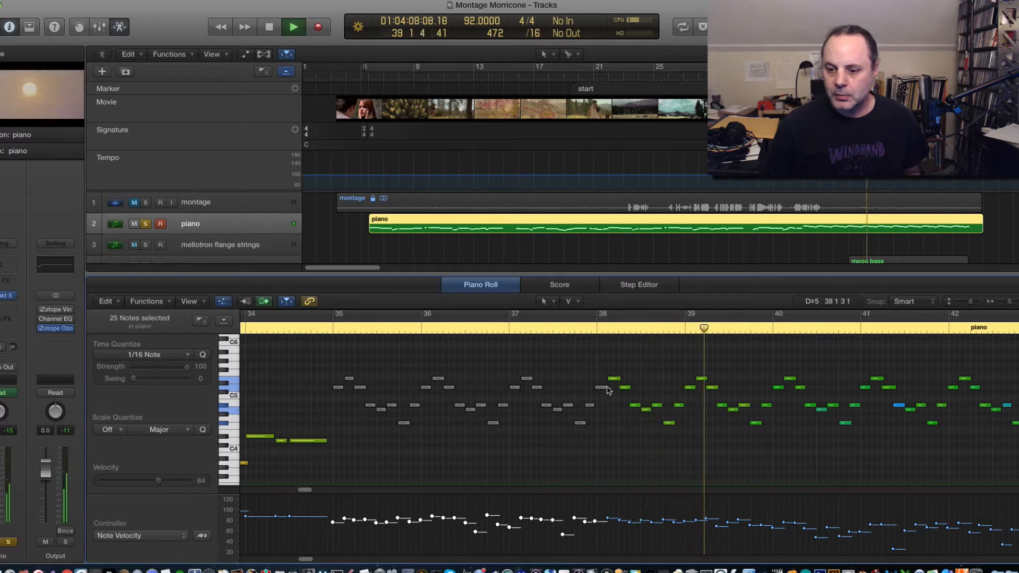
{"action": "key", "text": "space"}
{"action": "left_click", "coordinate": [589, 388]}
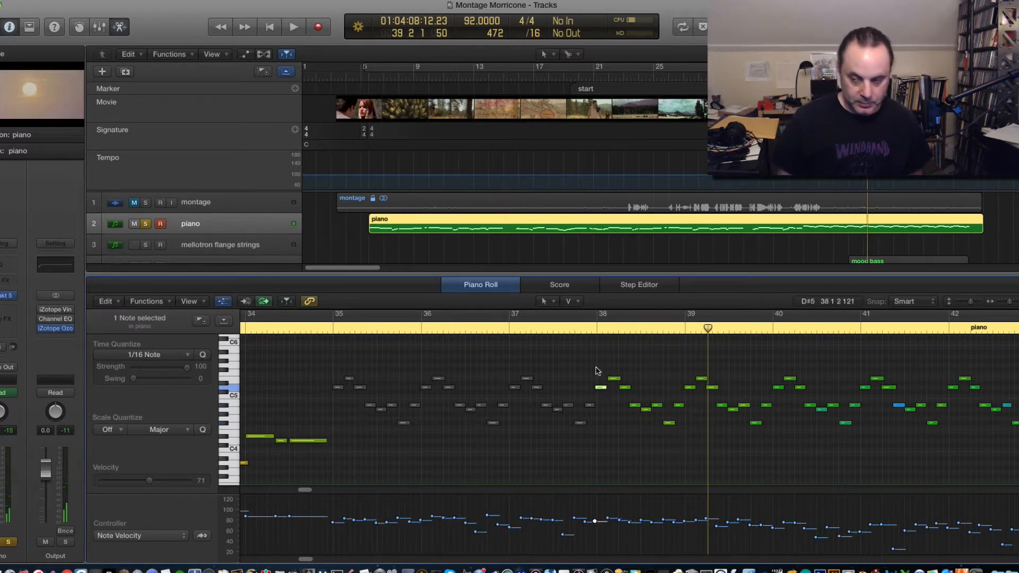
Play the soloed piano passage from bar 39, close the Piano Roll, and return the playhead to bar 6.
{"action": "key", "text": "space"}
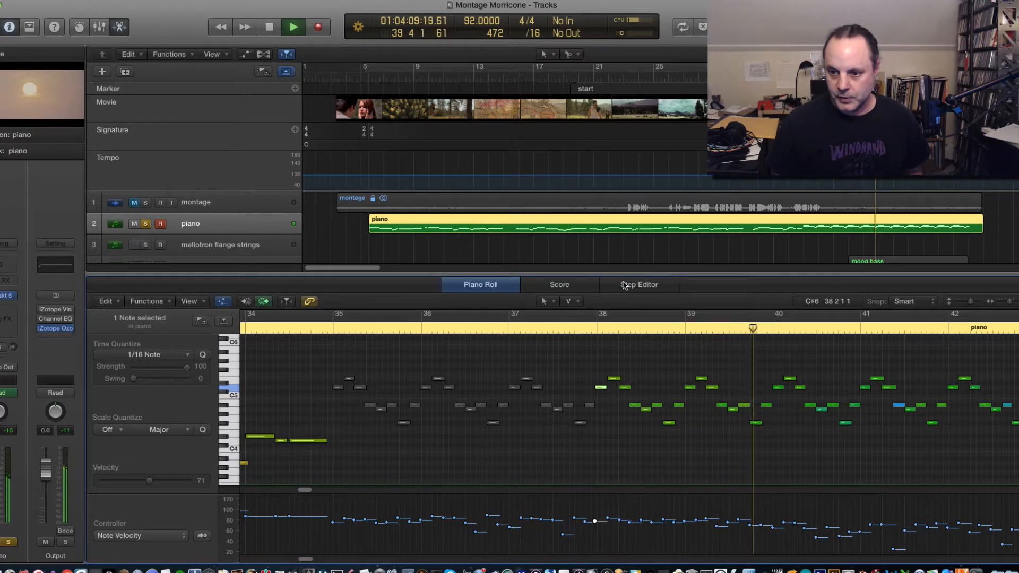
{"action": "key", "text": "space"}
{"action": "key", "text": "p"}
{"action": "key", "text": "Return"}
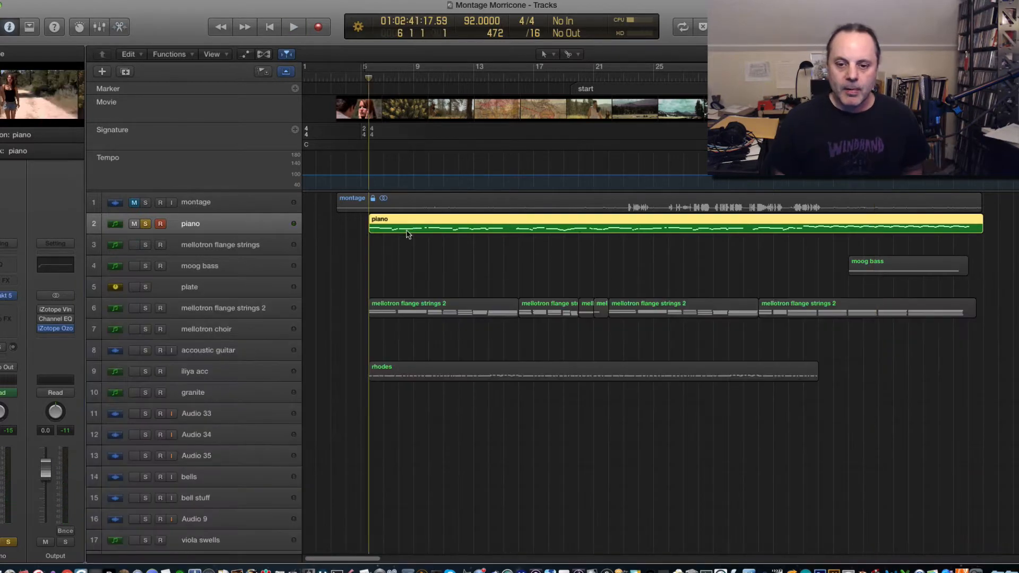
Turn off solo on the piano track after glancing down the track list.
{"action": "scroll", "coordinate": [395, 246], "scroll_direction": "down", "scroll_amount": 15}
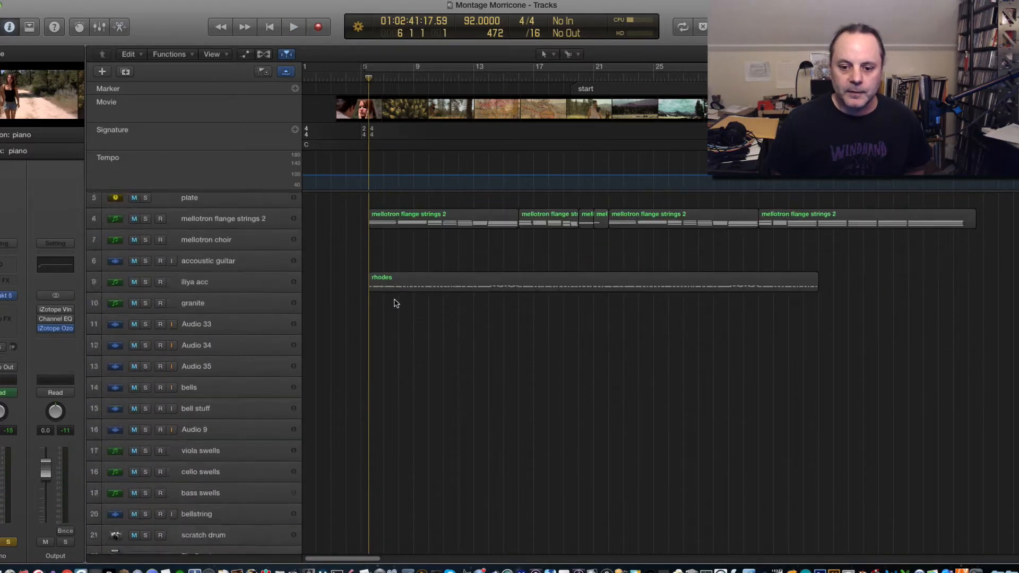
{"action": "scroll", "coordinate": [395, 306], "scroll_direction": "up", "scroll_amount": 15}
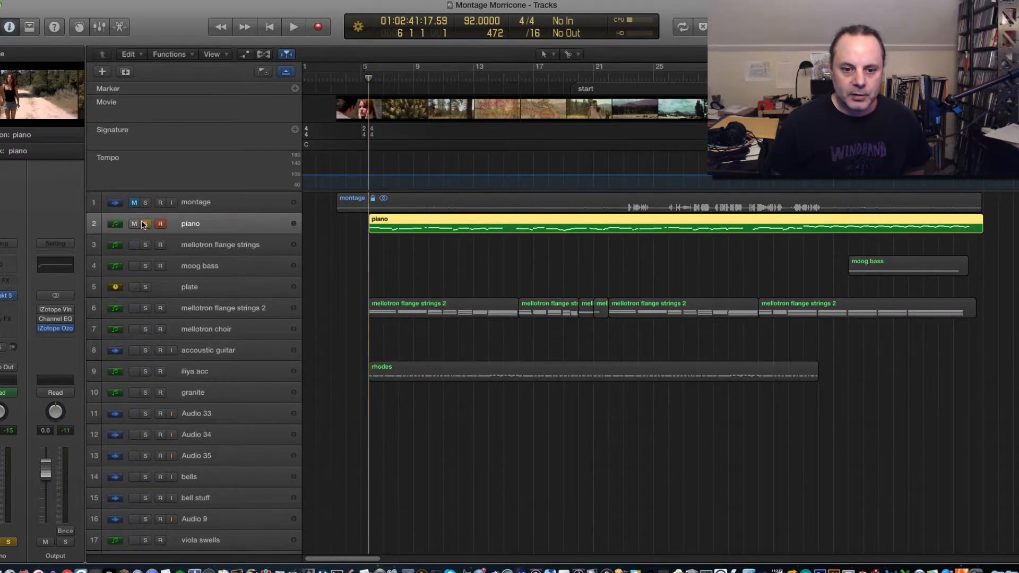
{"action": "left_click", "coordinate": [145, 223]}
Select the vl 1 leg track and inspect the Cinematic Studio Strings first violins patch in its Kontakt instrument.
{"action": "scroll", "coordinate": [312, 257], "scroll_direction": "down", "scroll_amount": 15}
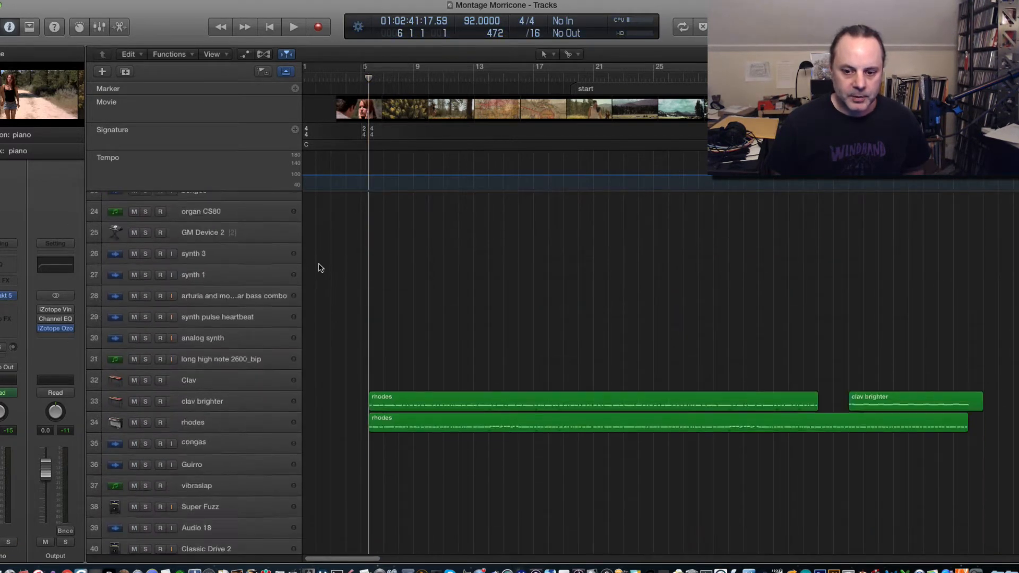
{"action": "scroll", "coordinate": [320, 270], "scroll_direction": "down", "scroll_amount": 10}
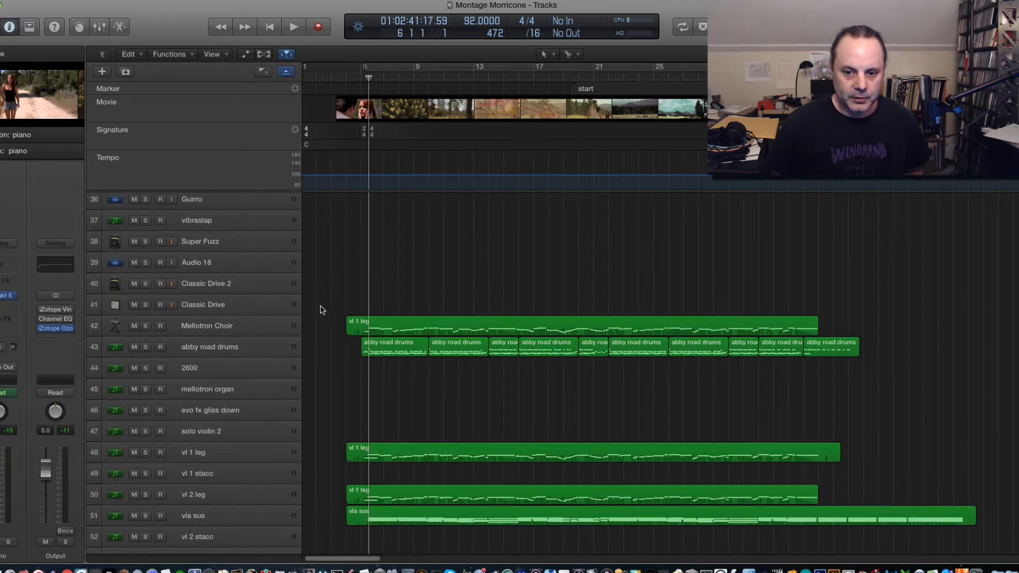
{"action": "scroll", "coordinate": [192, 336], "scroll_direction": "down", "scroll_amount": 3}
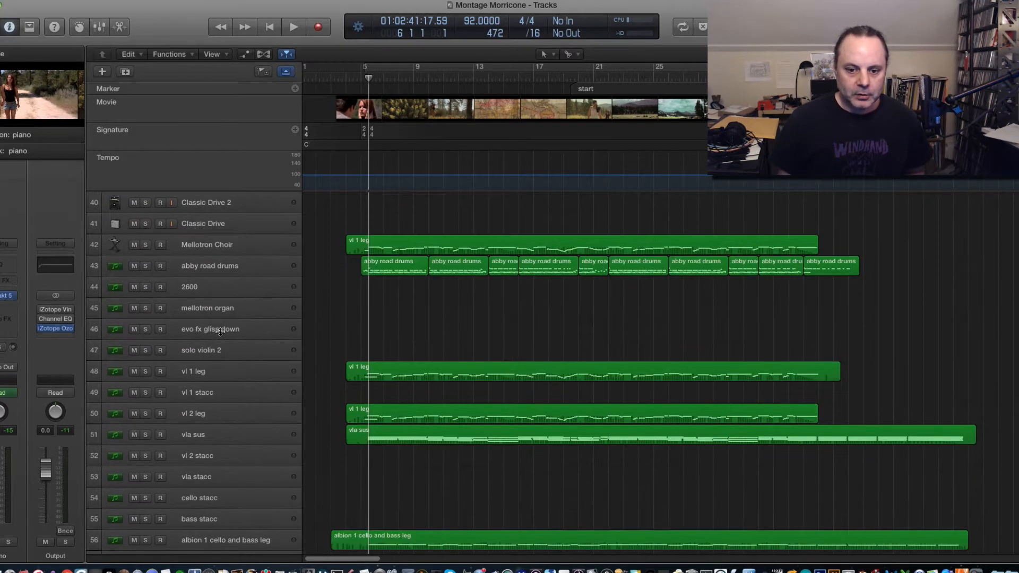
{"action": "left_click", "coordinate": [207, 372]}
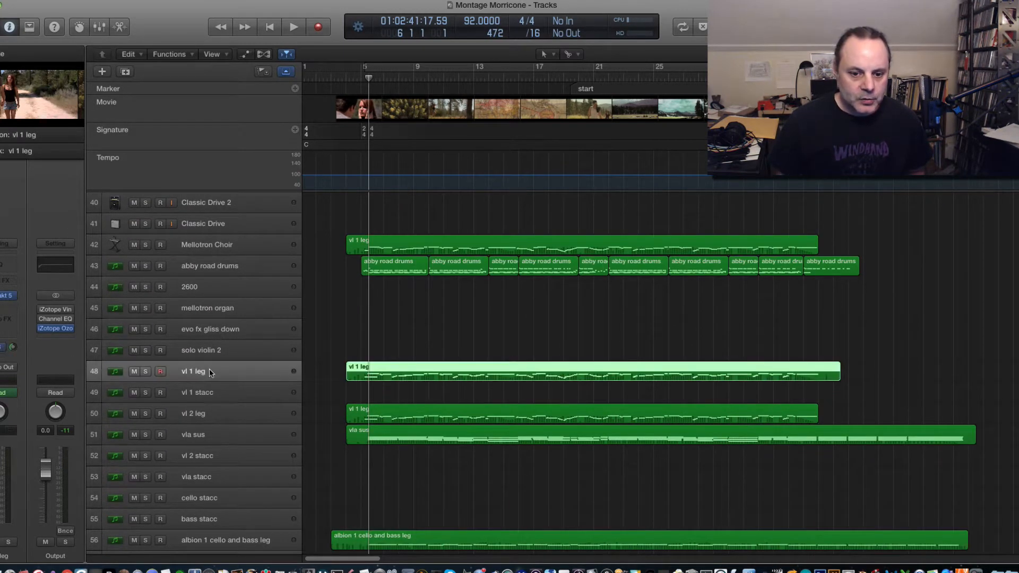
{"action": "left_click", "coordinate": [5, 297]}
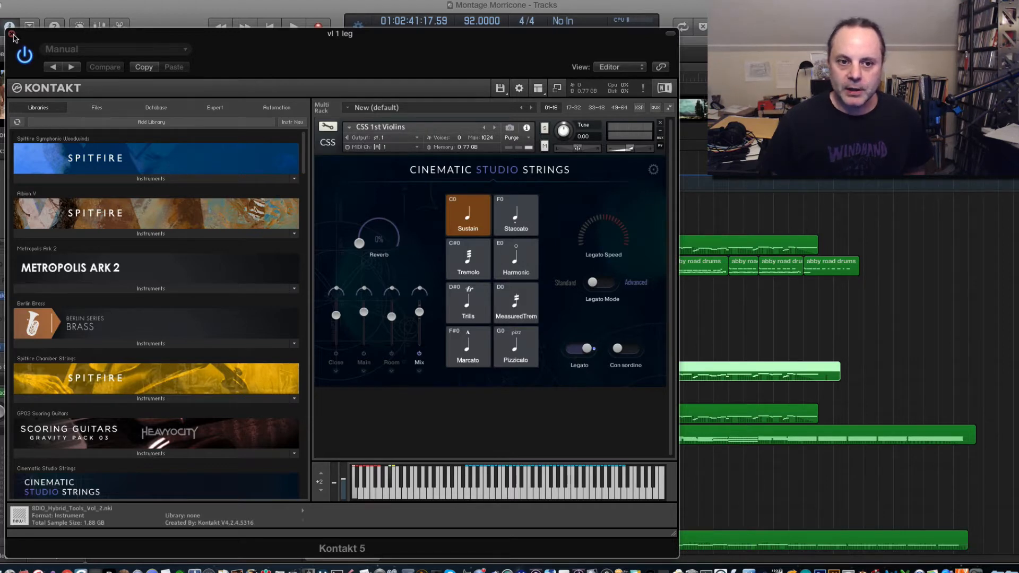
{"action": "left_click", "coordinate": [11, 35]}
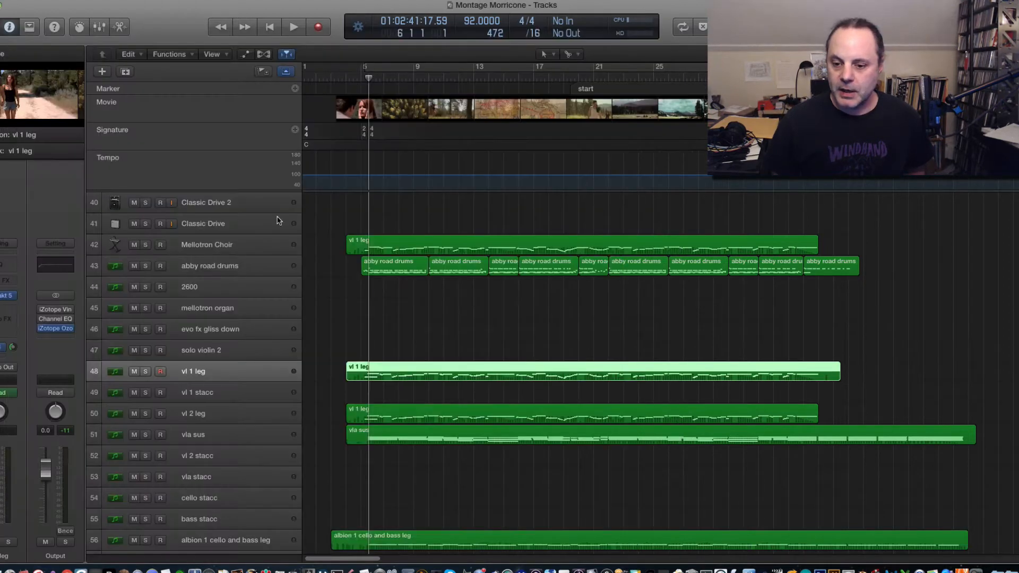
Examine the vl 1 leg region in the Piano Roll with the playhead at bar 5, and solo the track.
{"action": "double_click", "coordinate": [455, 380]}
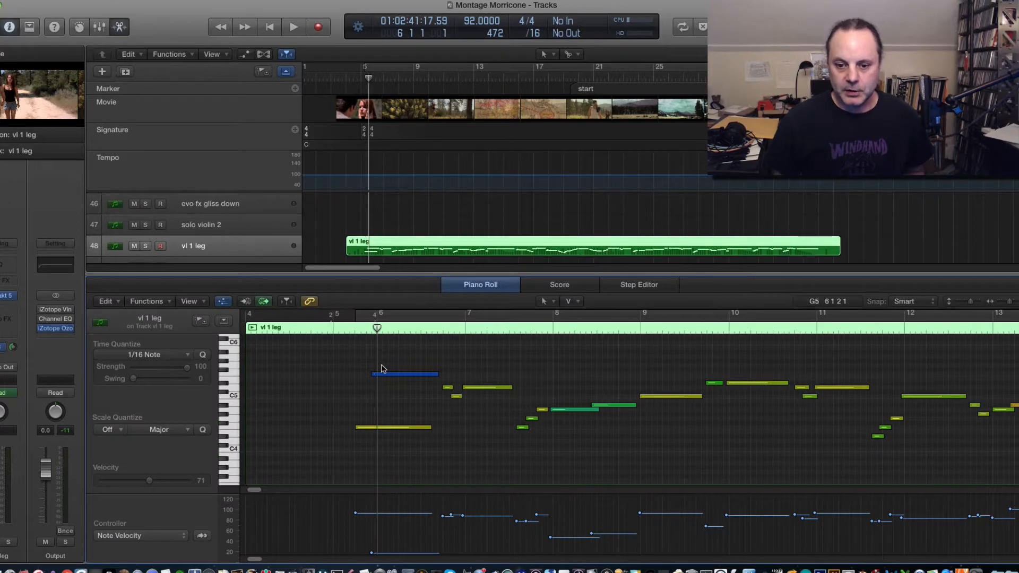
{"action": "left_click", "coordinate": [343, 330]}
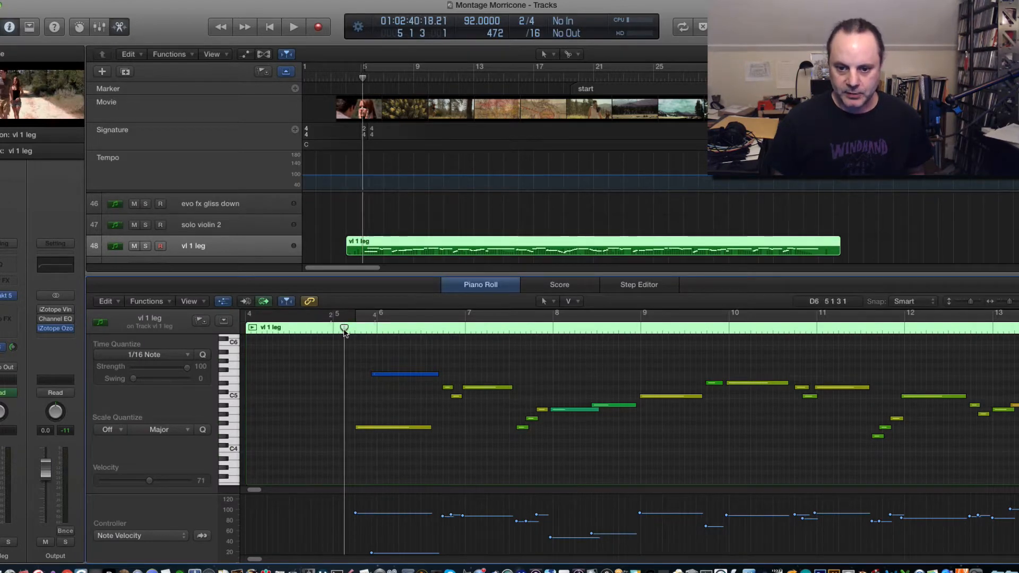
{"action": "left_click", "coordinate": [146, 247]}
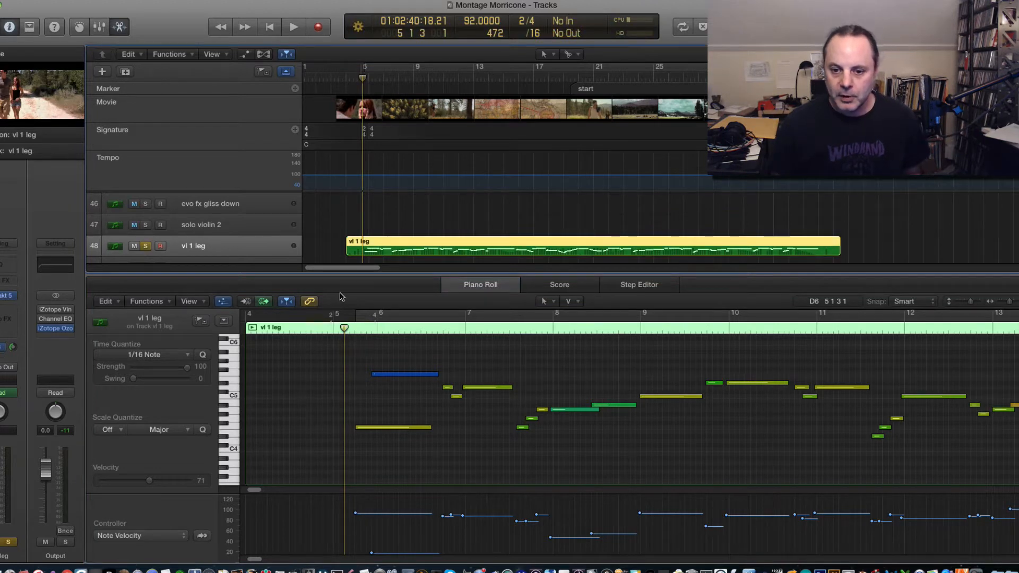
{"action": "key", "text": "e"}
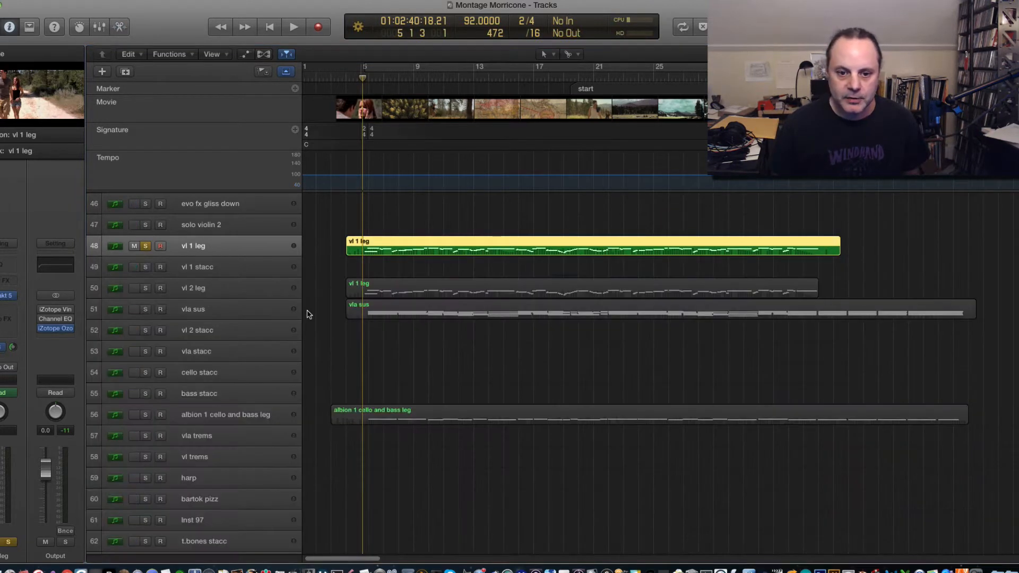
Solo the vl 2 leg track and play both violin tracks from bar 5, then again from bar 4.
{"action": "left_click", "coordinate": [146, 289]}
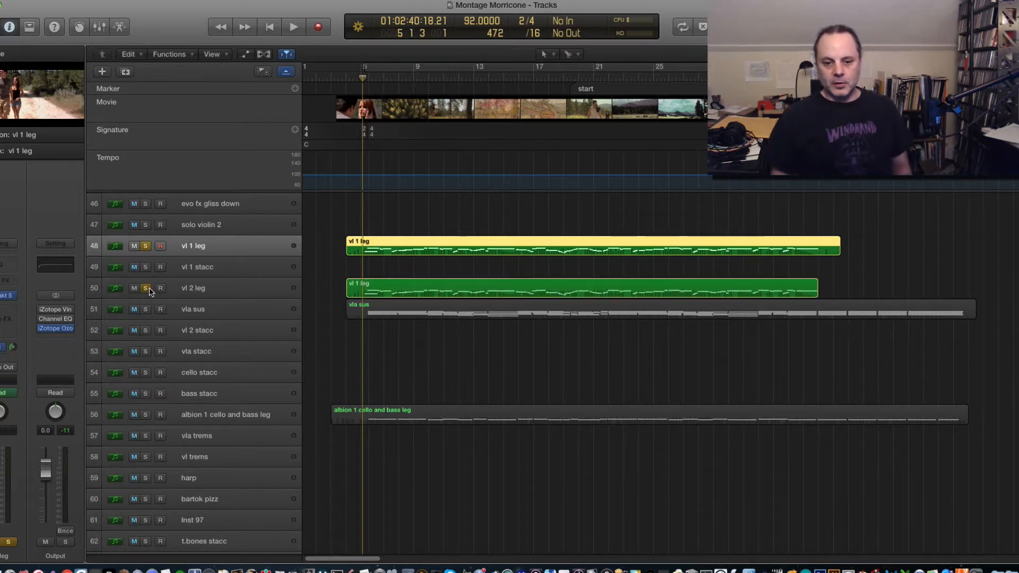
{"action": "key", "text": "space"}
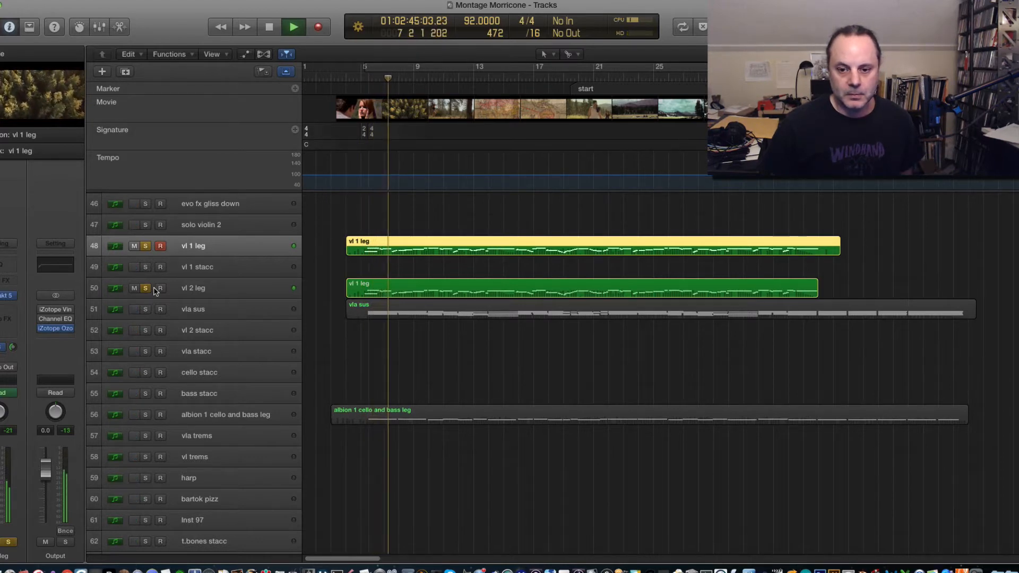
{"action": "key", "text": "space"}
{"action": "left_click", "coordinate": [350, 79]}
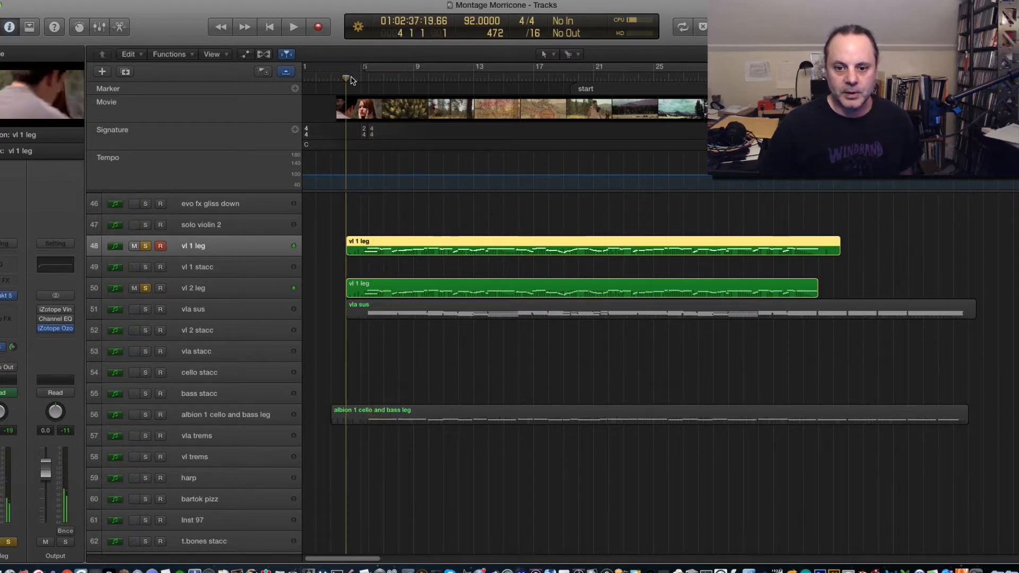
{"action": "key", "text": "space"}
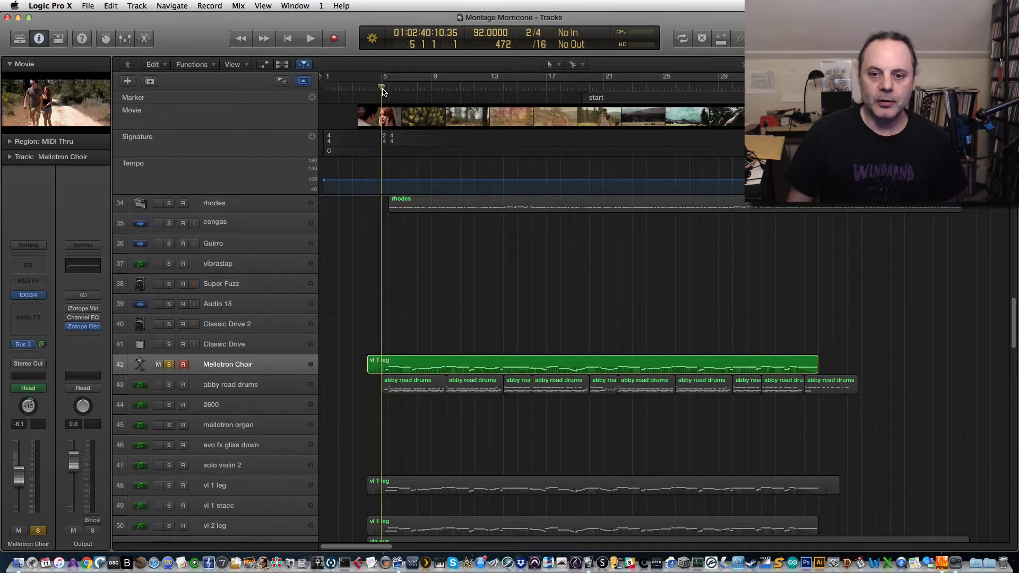
Move the playhead to bar 4 beat 3 and examine the Mellotron Choir's EXS24 sampler and its sample zones.
{"action": "left_click_drag", "start_coordinate": [383, 89], "coordinate": [375, 89]}
{"action": "scroll", "coordinate": [392, 334], "scroll_direction": "down", "scroll_amount": 3}
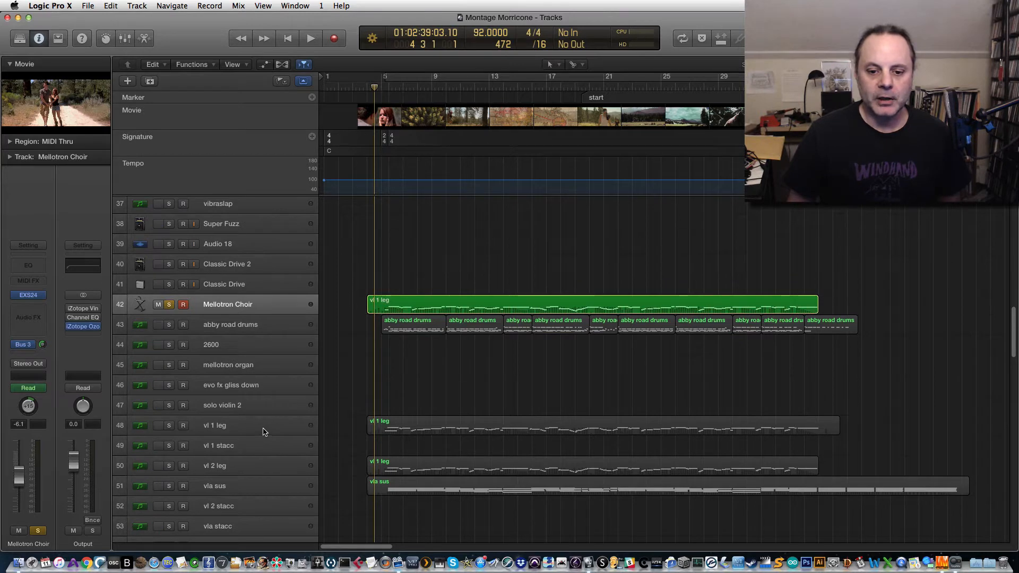
{"action": "scroll", "coordinate": [334, 345], "scroll_direction": "up", "scroll_amount": 3}
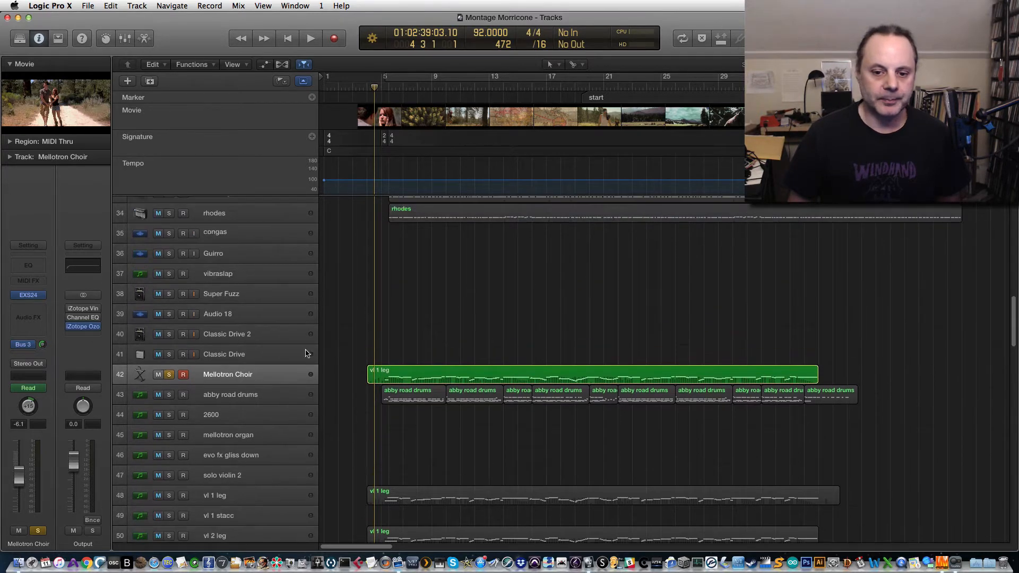
{"action": "left_click", "coordinate": [29, 296]}
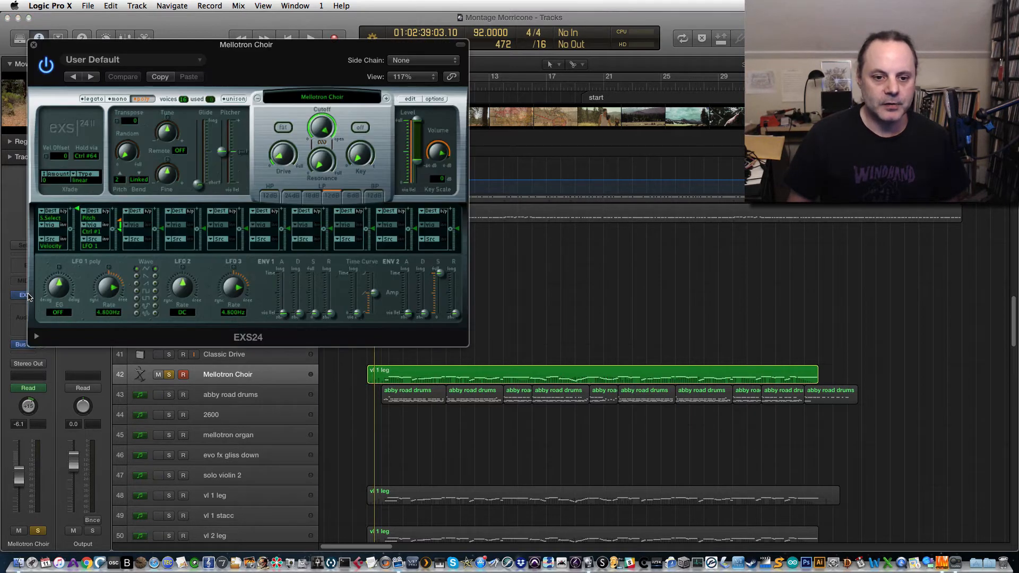
{"action": "left_click", "coordinate": [337, 98]}
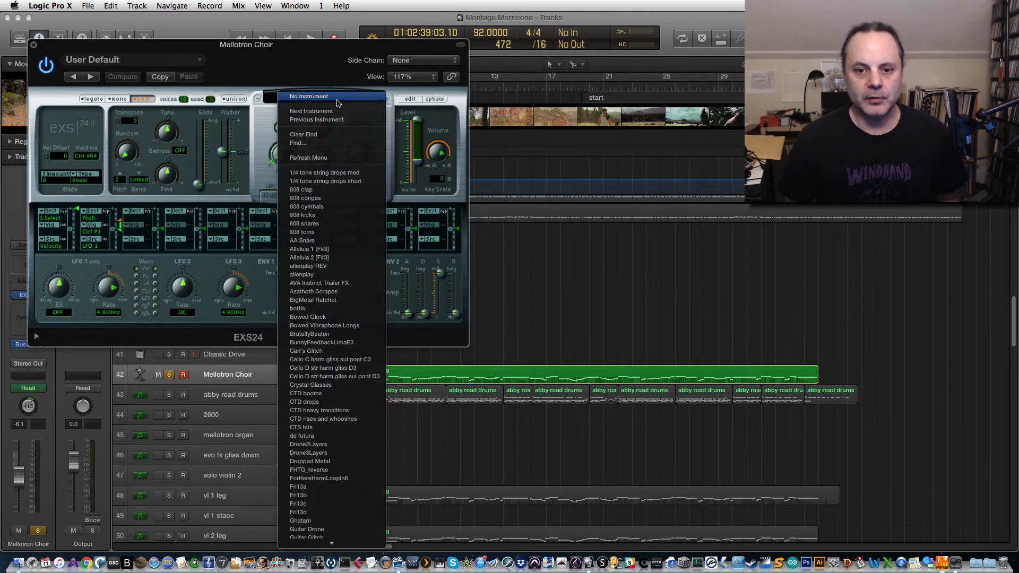
{"action": "left_click", "coordinate": [316, 77]}
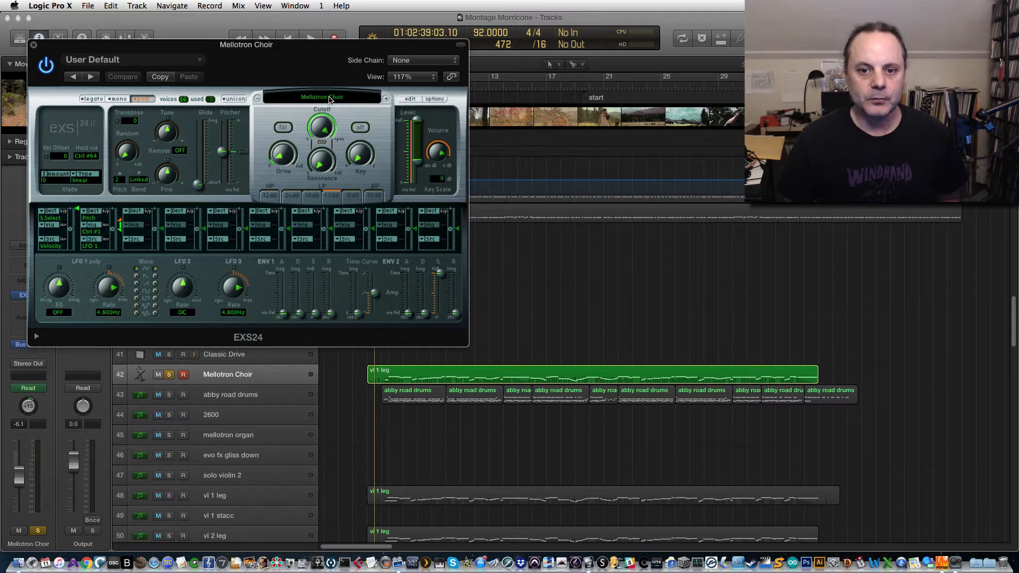
{"action": "left_click", "coordinate": [410, 99]}
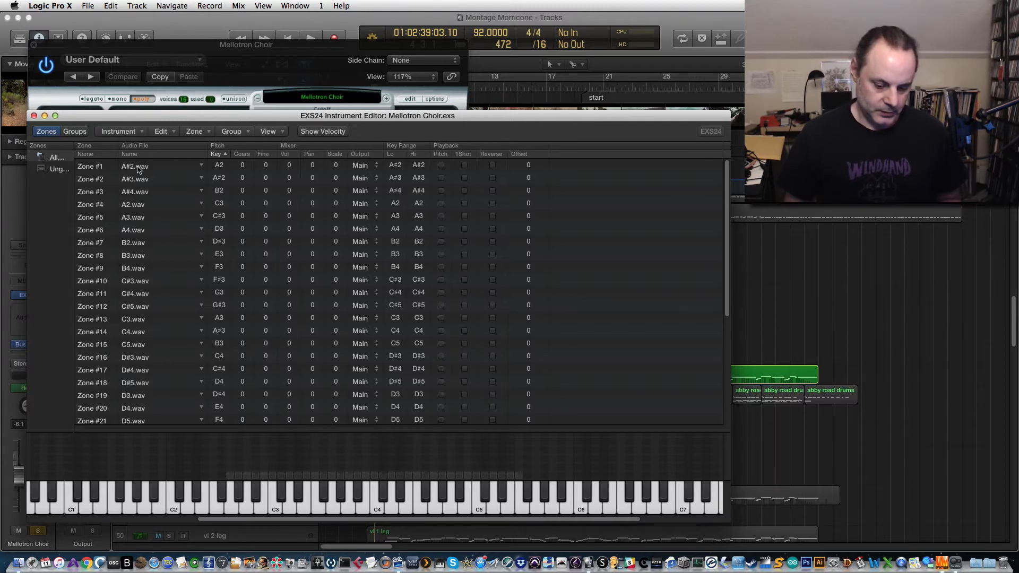
{"action": "key", "text": "super+w"}
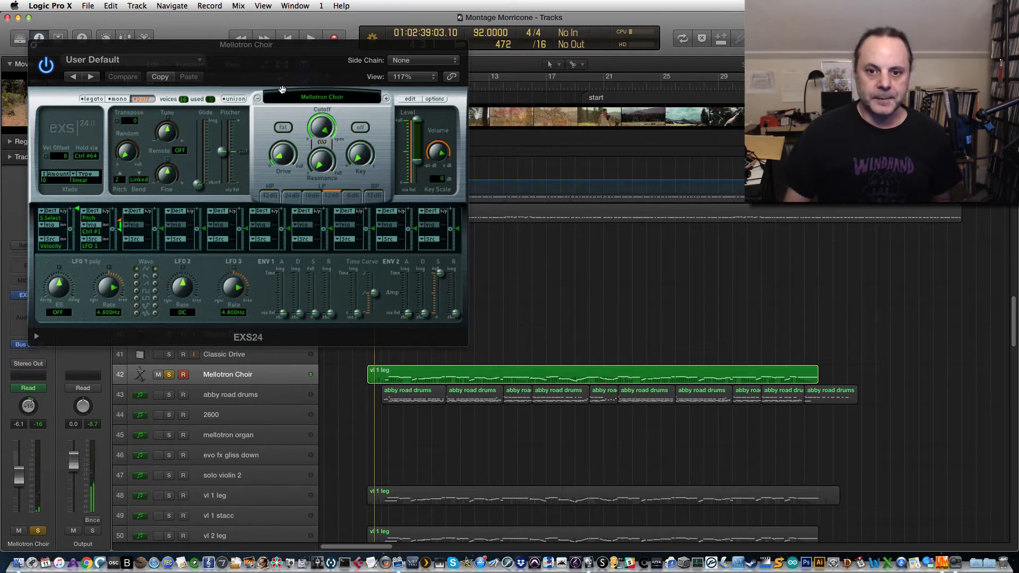
{"action": "left_click", "coordinate": [32, 47]}
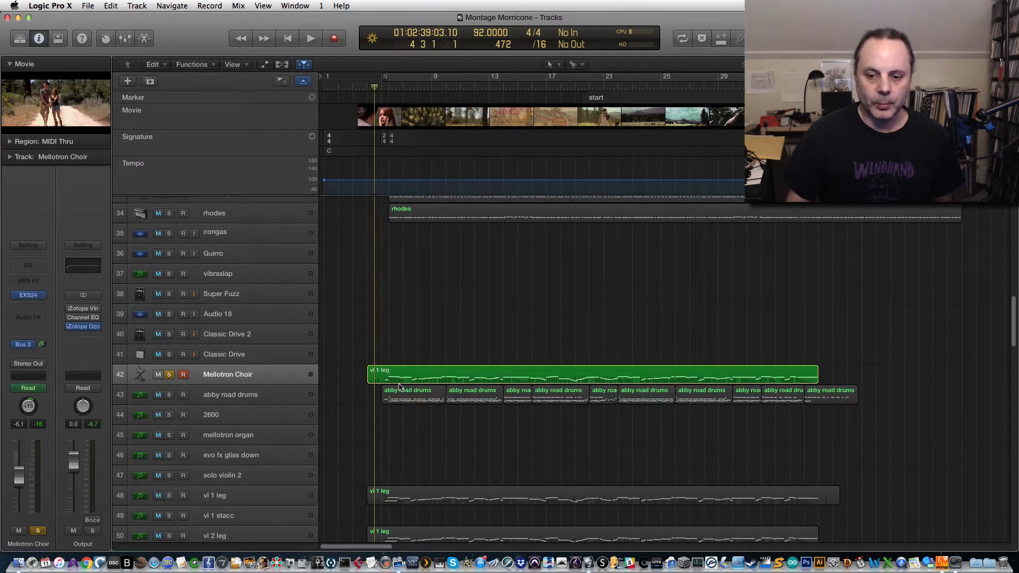
View the ValhallaPlate reverb on the Mellotron Choir's Bus 3 send, and play the soloed choir from bar 4 into bar 14.
{"action": "left_click", "coordinate": [31, 347]}
{"action": "left_click", "coordinate": [85, 327]}
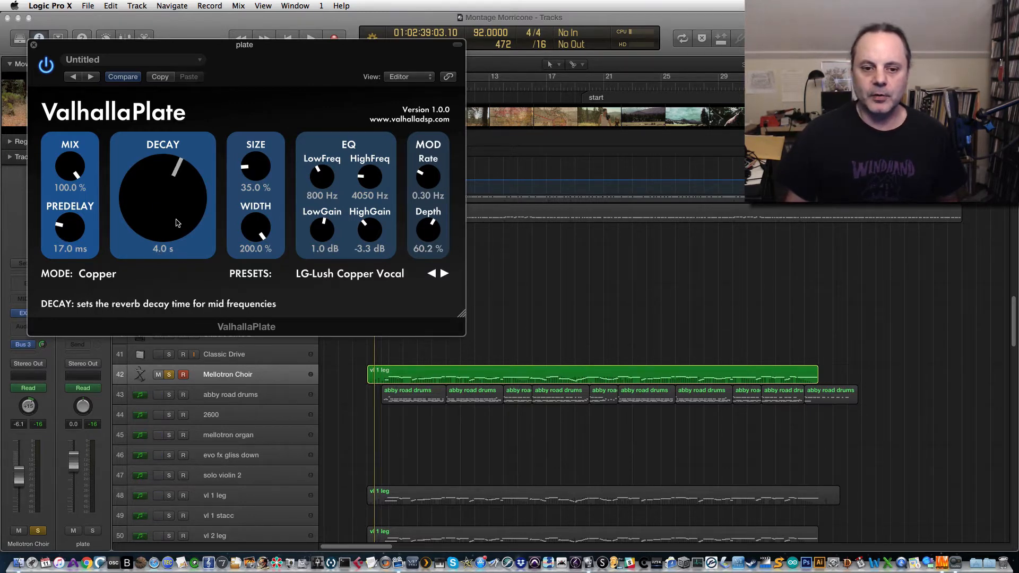
{"action": "left_click", "coordinate": [33, 45]}
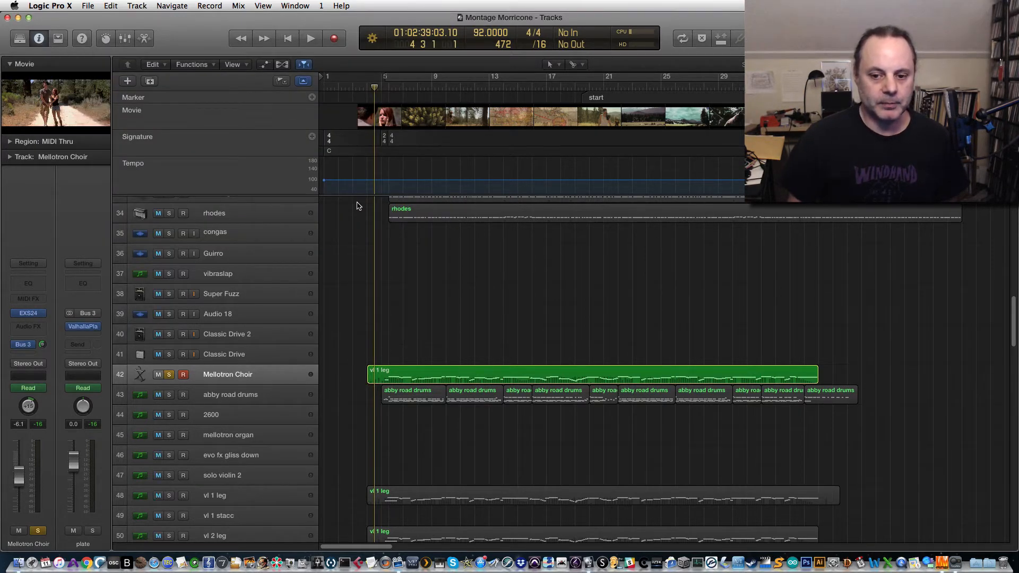
{"action": "key", "text": "space"}
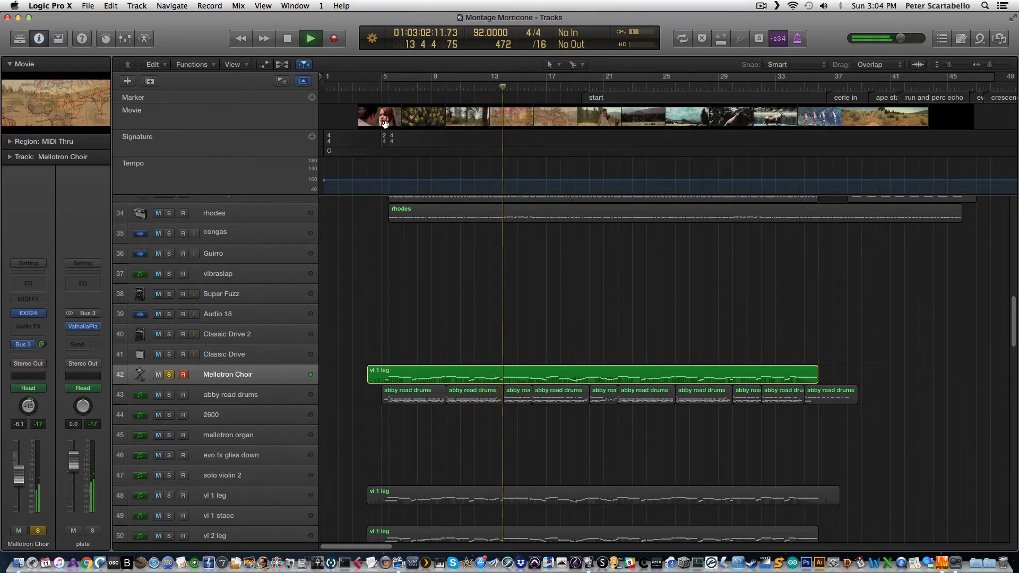
{"action": "key", "text": "space"}
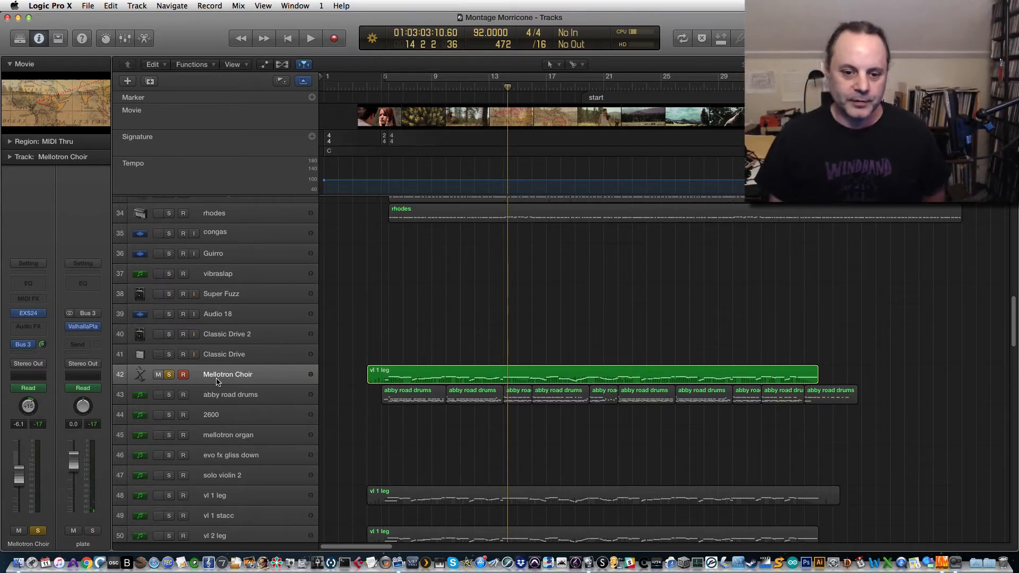
Solo vl 1 leg and vl 2 leg alongside the Mellotron Choir and play the three tracks from bar 5 into bar 11.
{"action": "scroll", "coordinate": [217, 382], "scroll_direction": "down", "scroll_amount": 3}
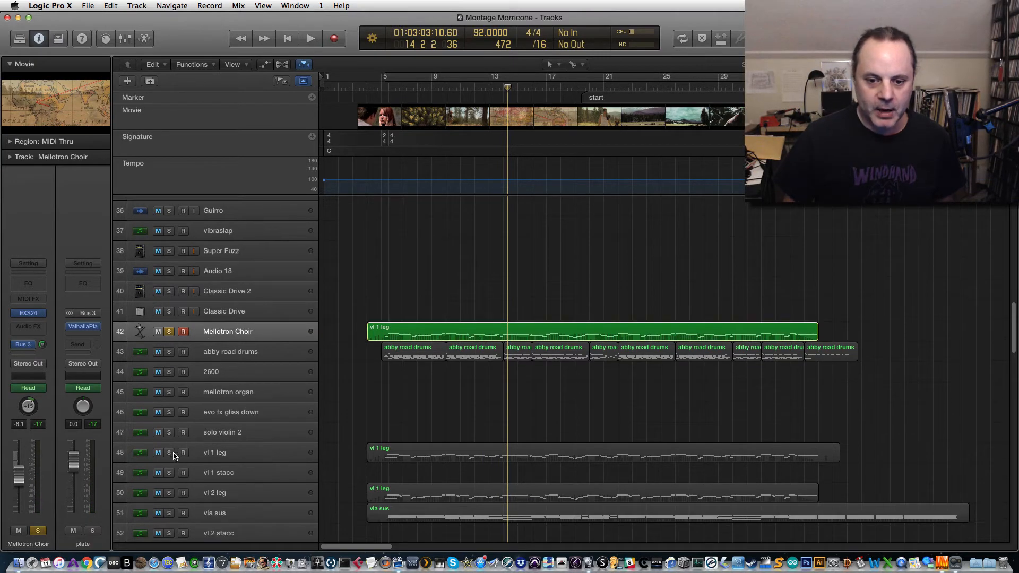
{"action": "left_click", "coordinate": [170, 453]}
{"action": "left_click", "coordinate": [168, 492]}
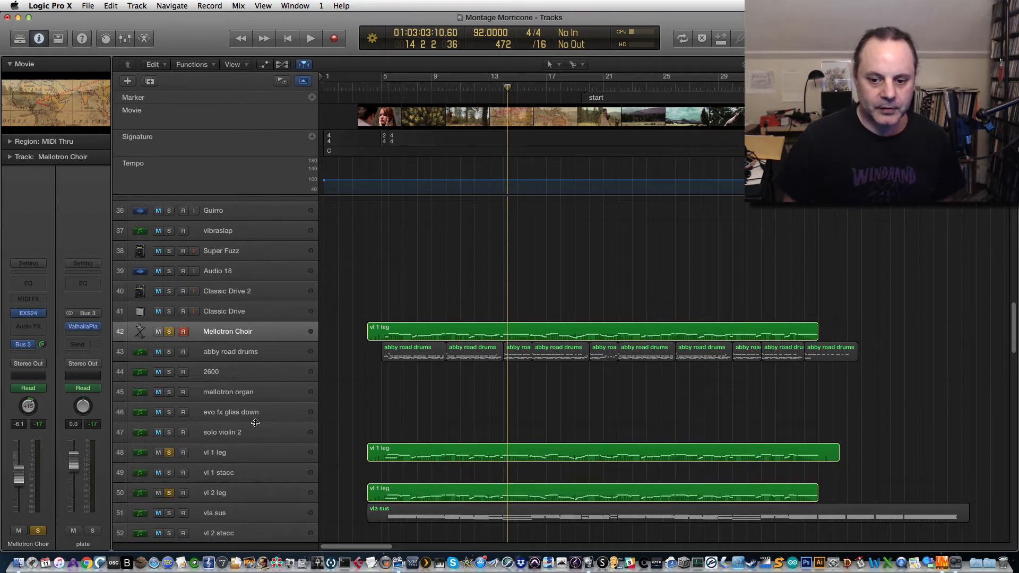
{"action": "left_click", "coordinate": [379, 86]}
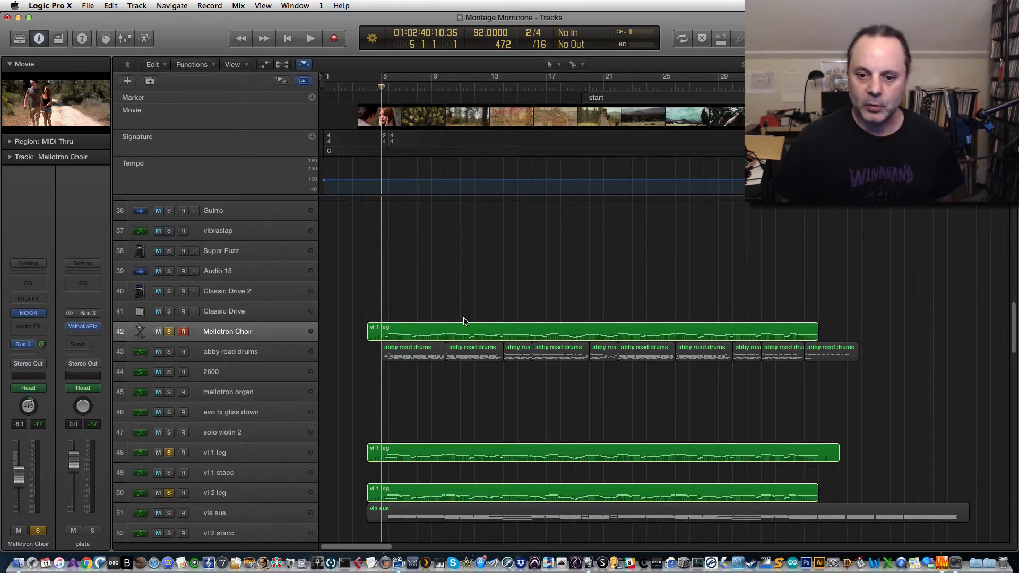
{"action": "key", "text": "space"}
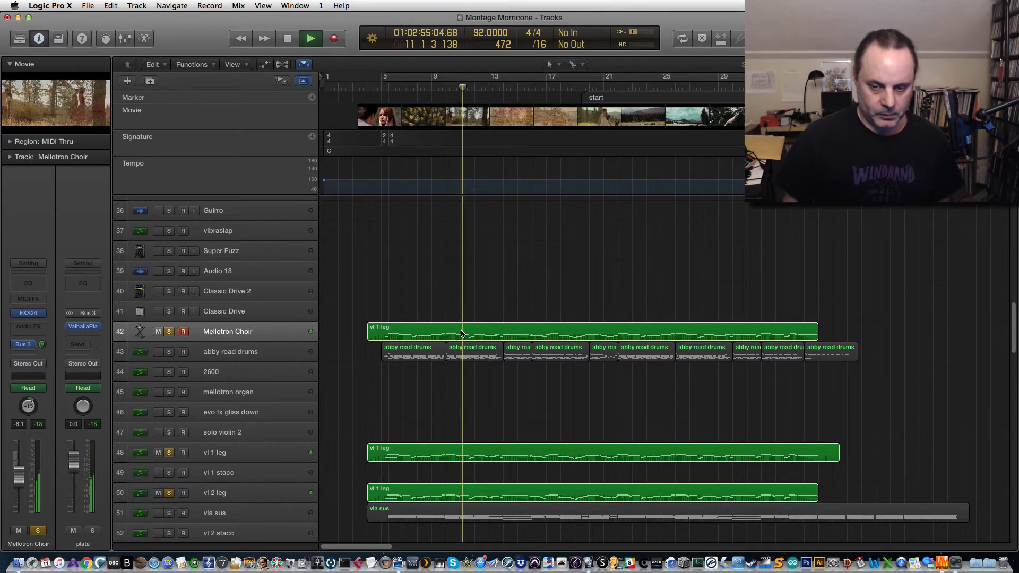
{"action": "key", "text": "space"}
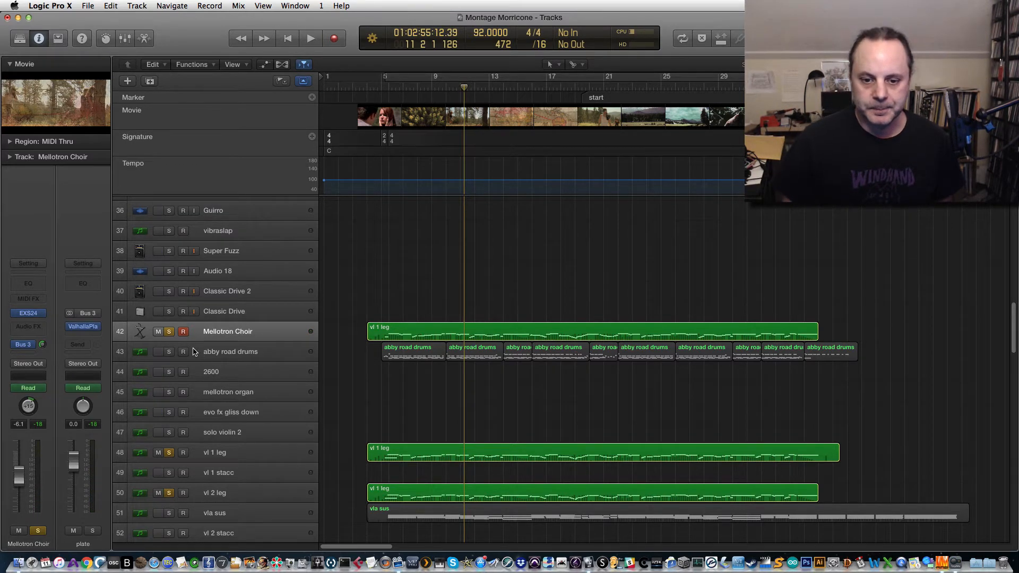
Solo the piano alongside the Mellotron Choir and both violin tracks, and play the combination from bar 11 into bar 14.
{"action": "scroll", "coordinate": [195, 352], "scroll_direction": "up", "scroll_amount": 5}
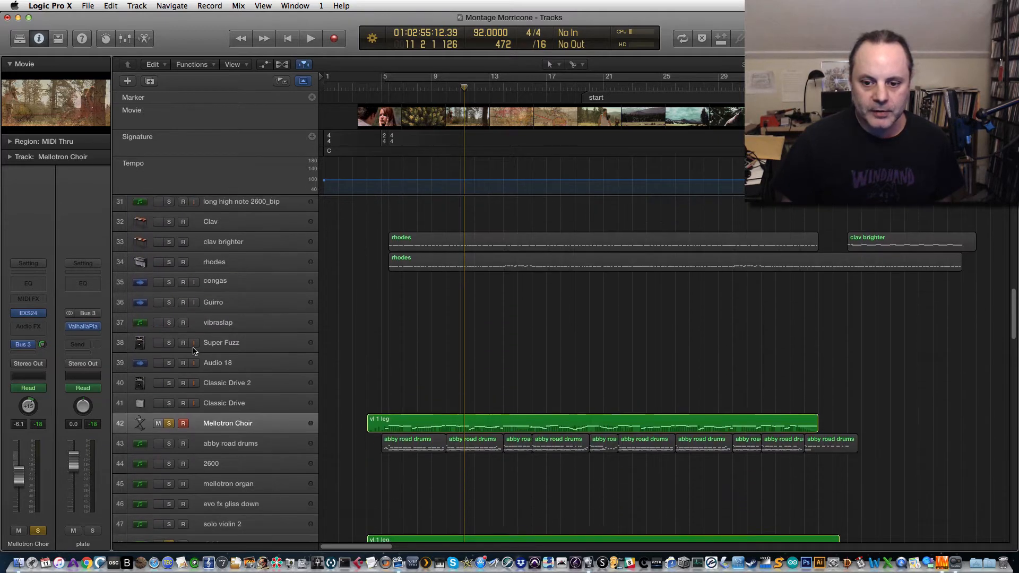
{"action": "scroll", "coordinate": [194, 351], "scroll_direction": "up", "scroll_amount": 15}
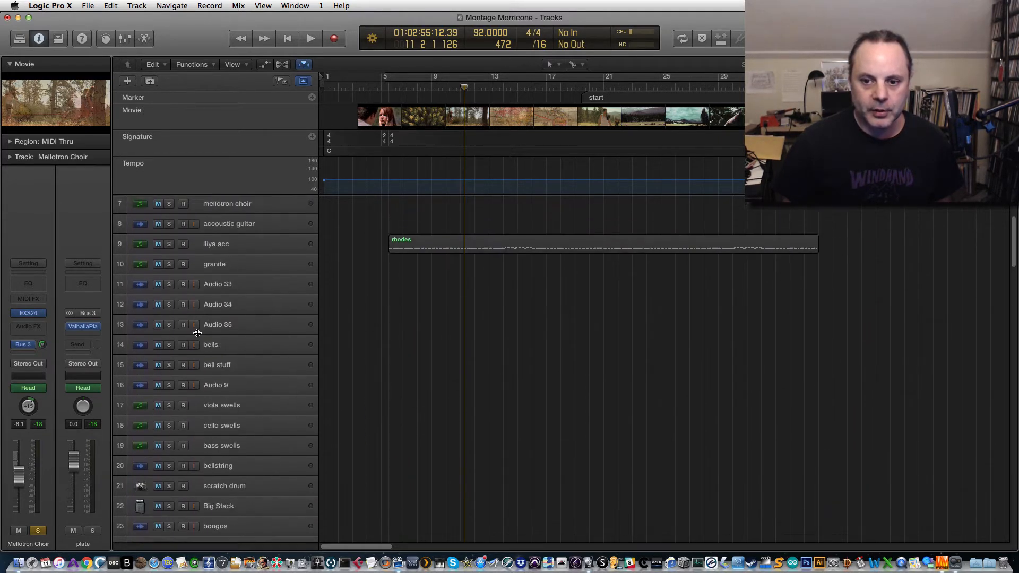
{"action": "scroll", "coordinate": [197, 333], "scroll_direction": "up", "scroll_amount": 4}
{"action": "left_click", "coordinate": [169, 227]}
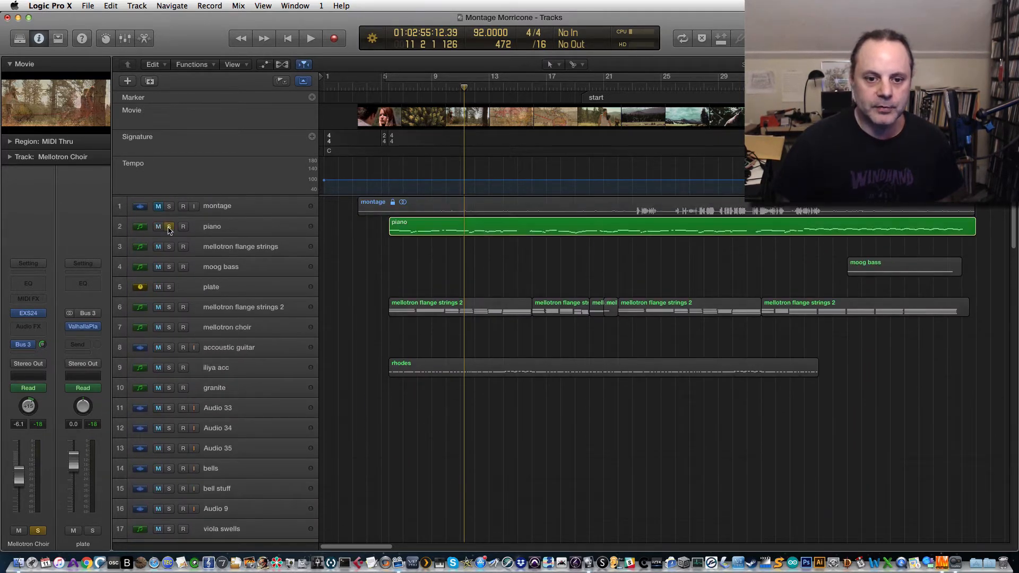
{"action": "key", "text": "space"}
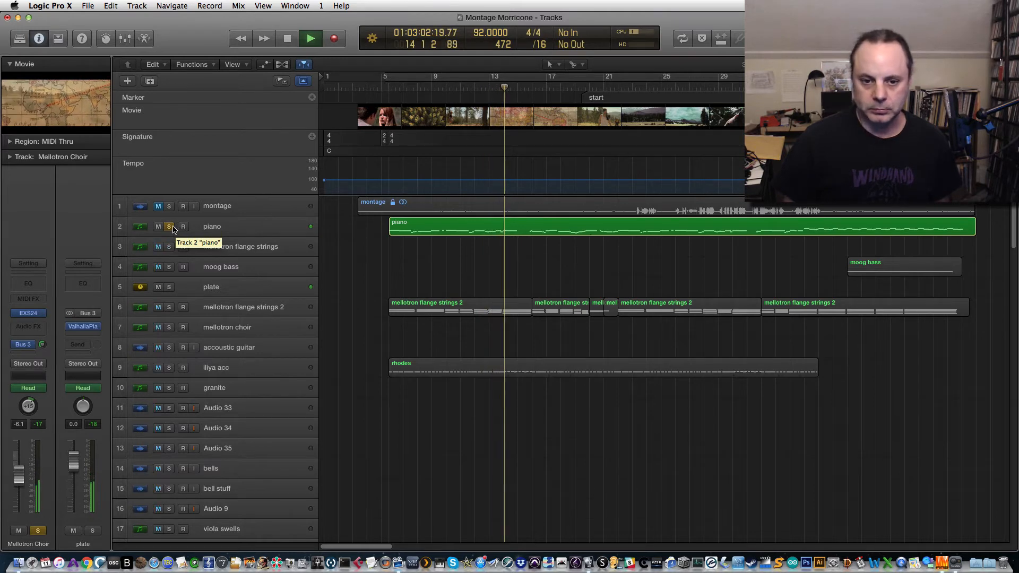
{"action": "key", "text": "space"}
Remove the solo from the piano, Mellotron Choir, vl 1 leg and vl 2 leg tracks.
{"action": "scroll", "coordinate": [278, 425], "scroll_direction": "down", "scroll_amount": 5}
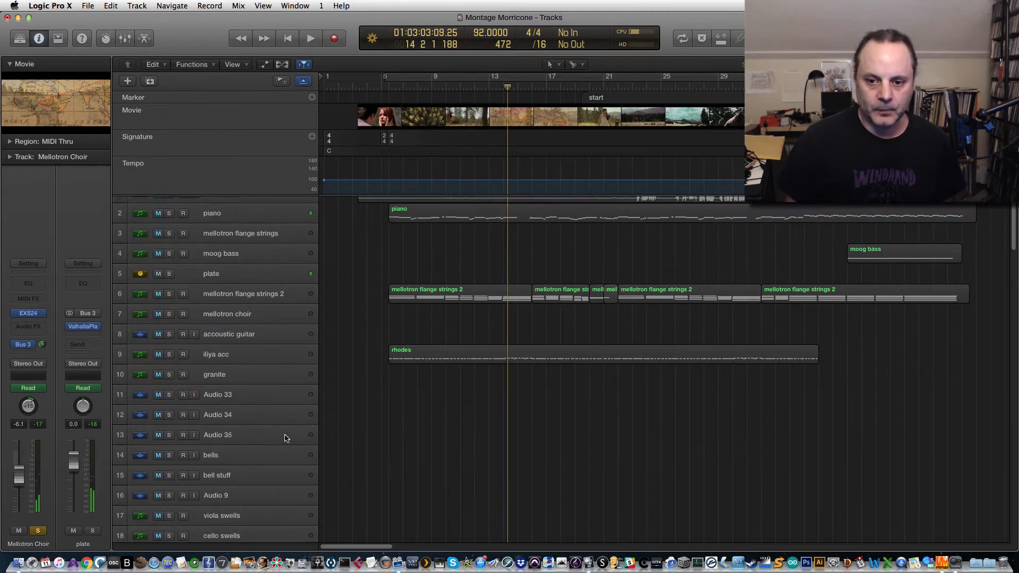
{"action": "scroll", "coordinate": [277, 426], "scroll_direction": "down", "scroll_amount": 20}
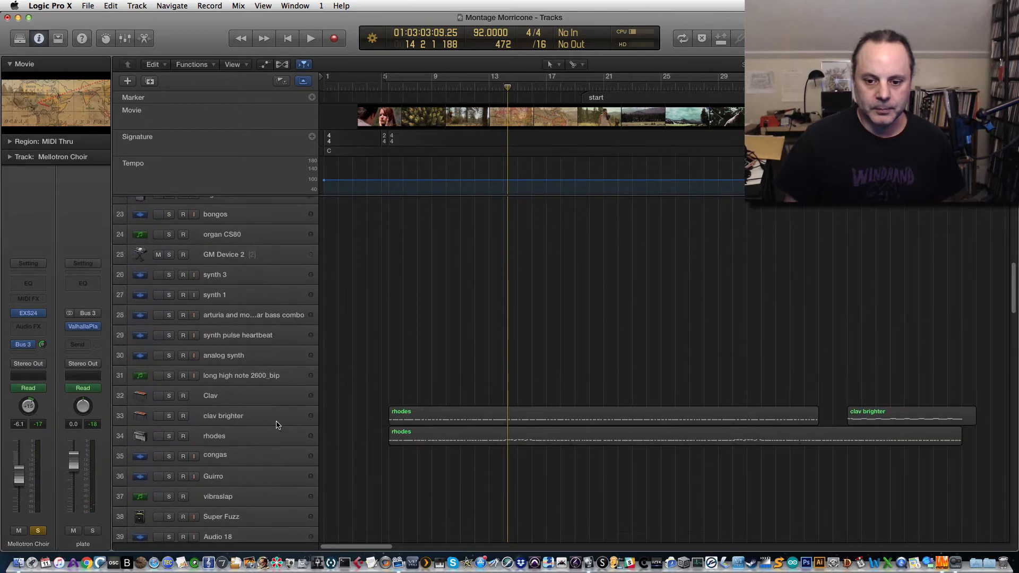
{"action": "scroll", "coordinate": [275, 426], "scroll_direction": "down", "scroll_amount": 3}
{"action": "left_click", "coordinate": [168, 387]}
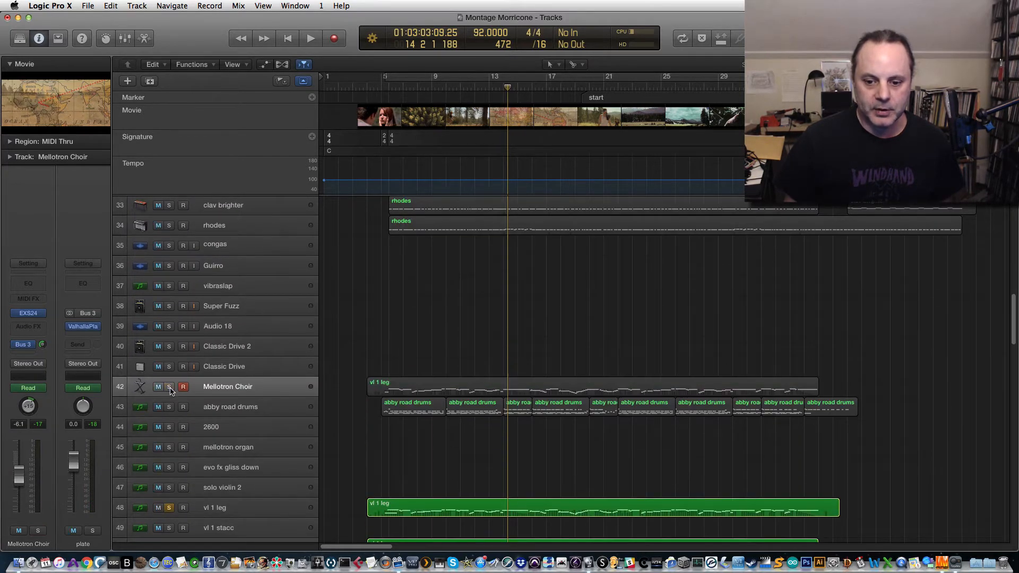
{"action": "scroll", "coordinate": [180, 409], "scroll_direction": "down", "scroll_amount": 5}
{"action": "left_click", "coordinate": [168, 397]}
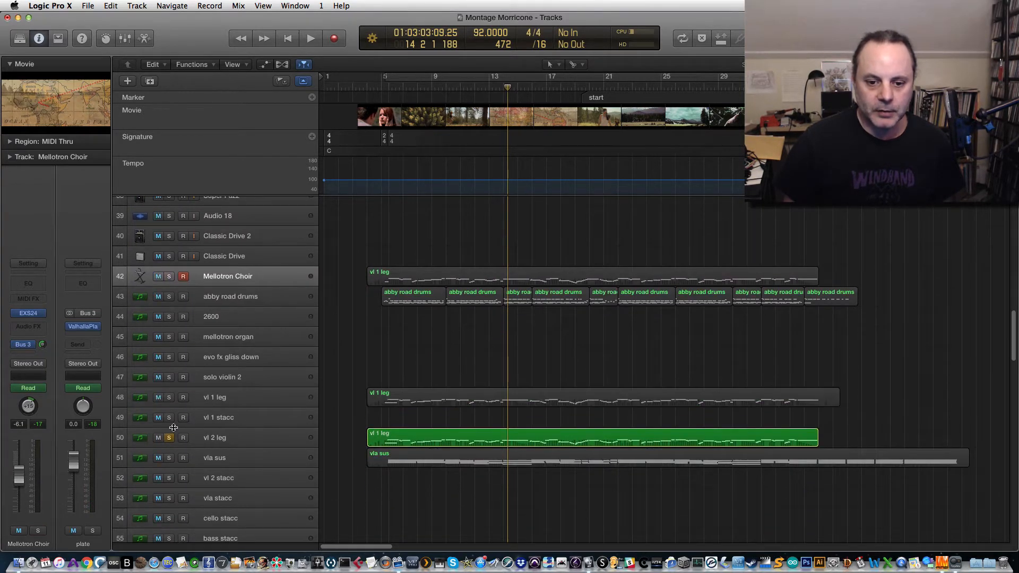
{"action": "left_click", "coordinate": [168, 437]}
Solo the mellotron flange strings 2 track and play it from bar 5 into bar 7.
{"action": "scroll", "coordinate": [251, 325], "scroll_direction": "up", "scroll_amount": 20}
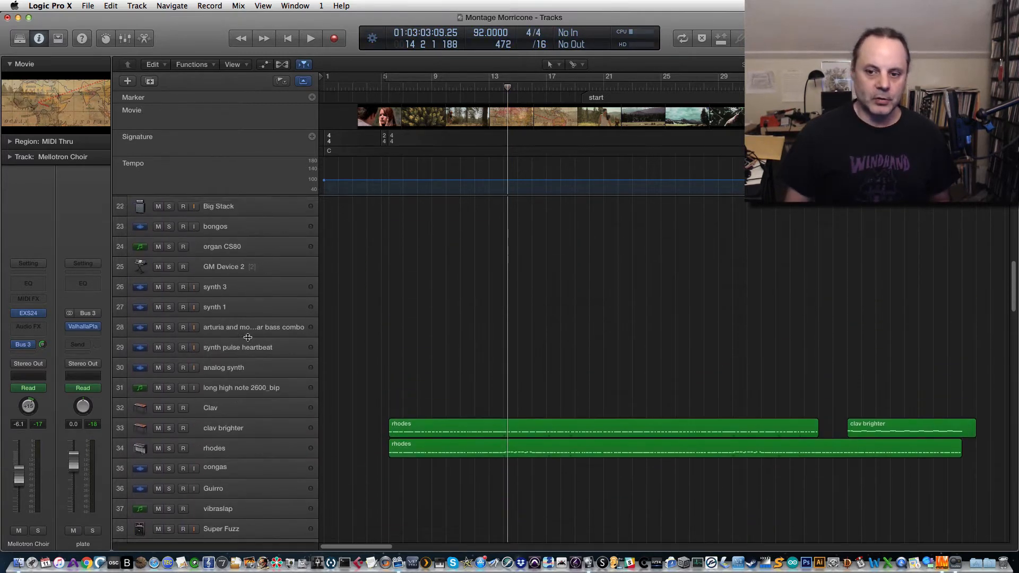
{"action": "scroll", "coordinate": [251, 326], "scroll_direction": "up", "scroll_amount": 14}
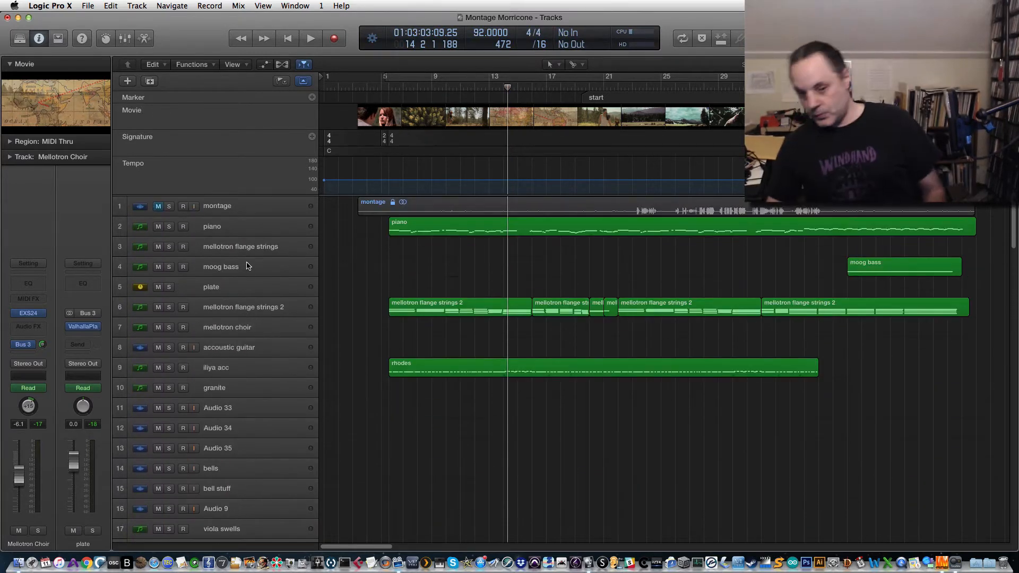
{"action": "left_click", "coordinate": [169, 308]}
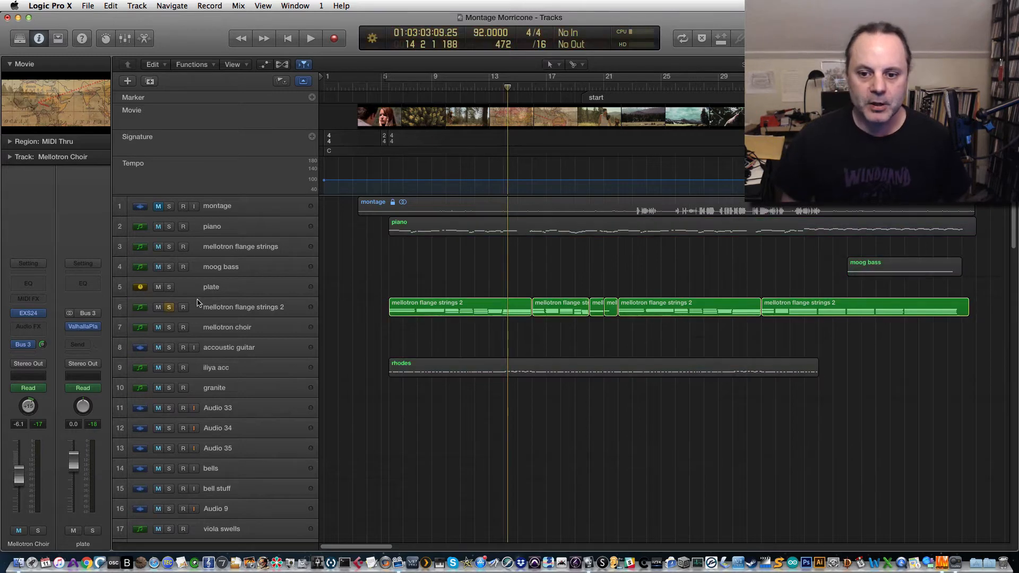
{"action": "left_click", "coordinate": [383, 87]}
{"action": "key", "text": "space"}
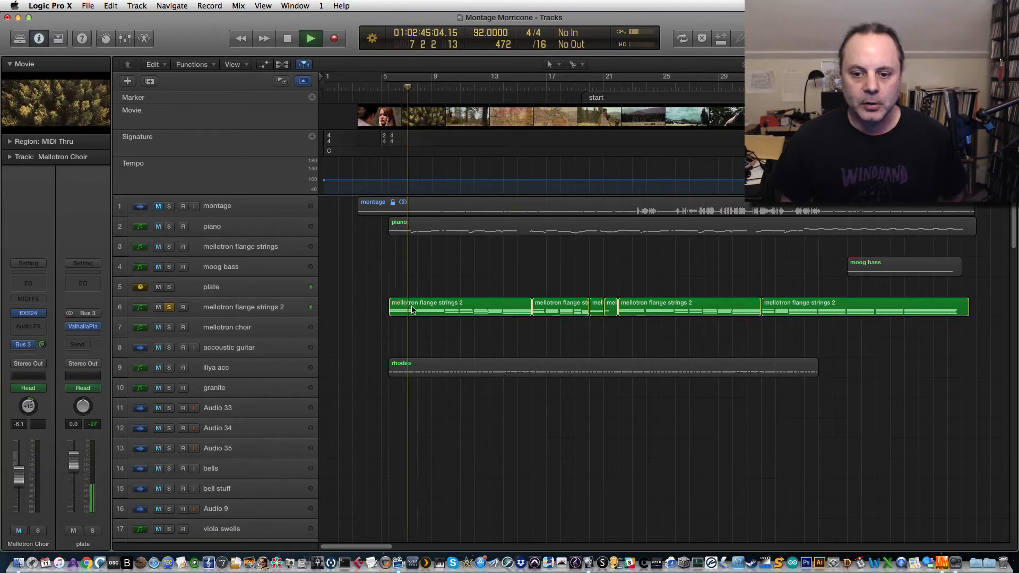
{"action": "key", "text": "space"}
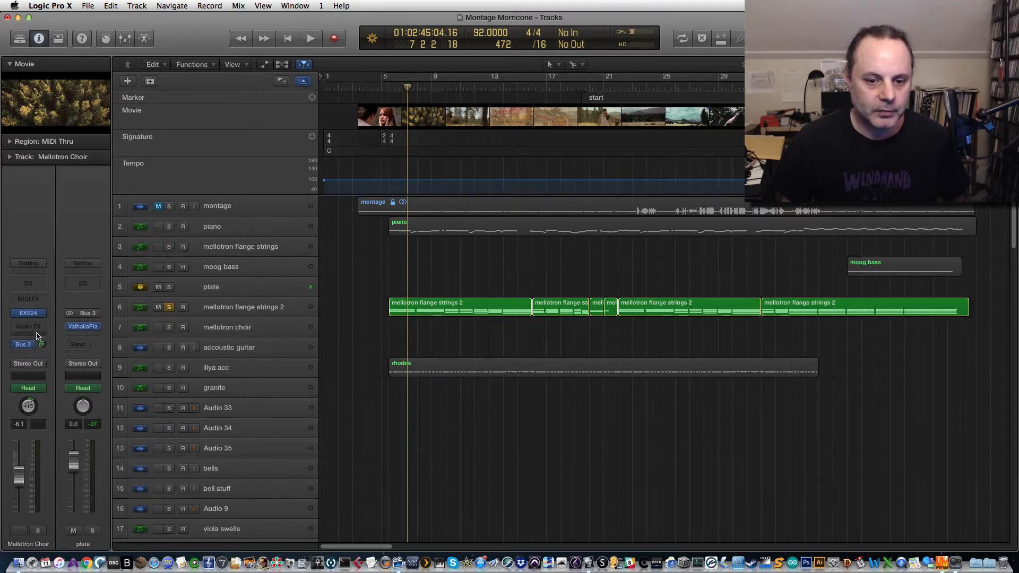
Play mellotron flange strings 2 from bar 7 with its Pedalboard bypassed, and show the channel of its Bus 3 send.
{"action": "left_click", "coordinate": [235, 312]}
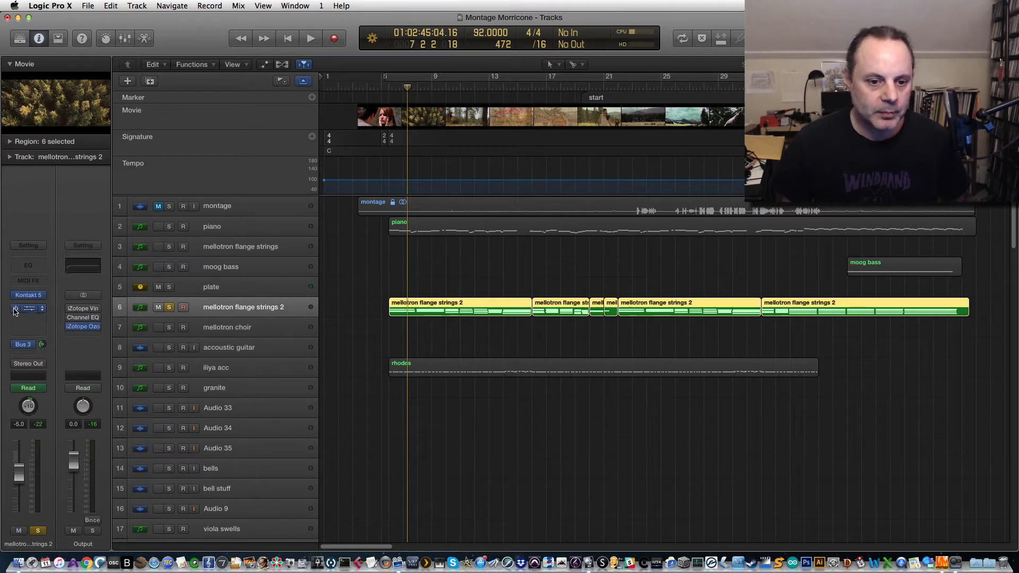
{"action": "key", "text": "space"}
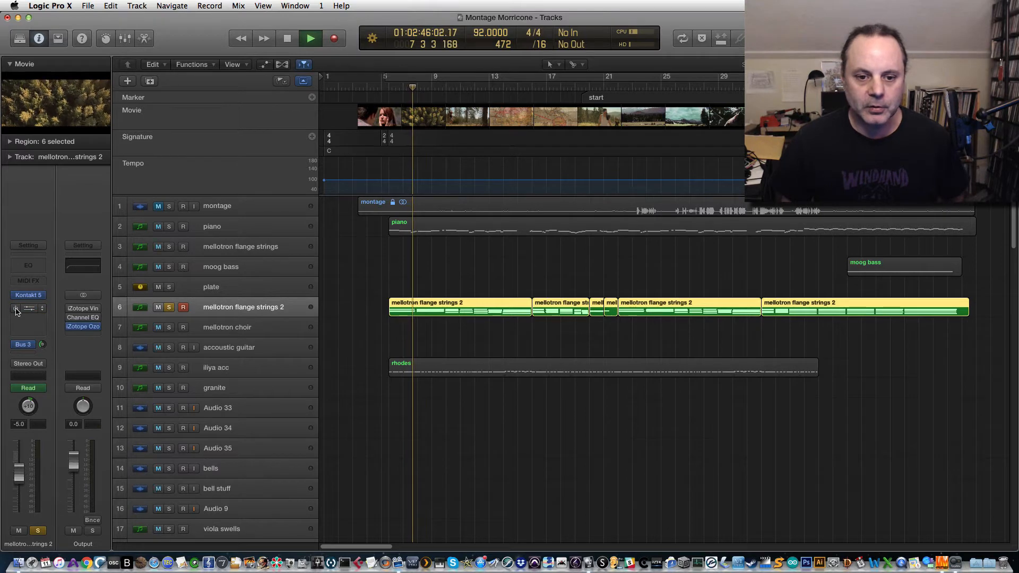
{"action": "key", "text": "space"}
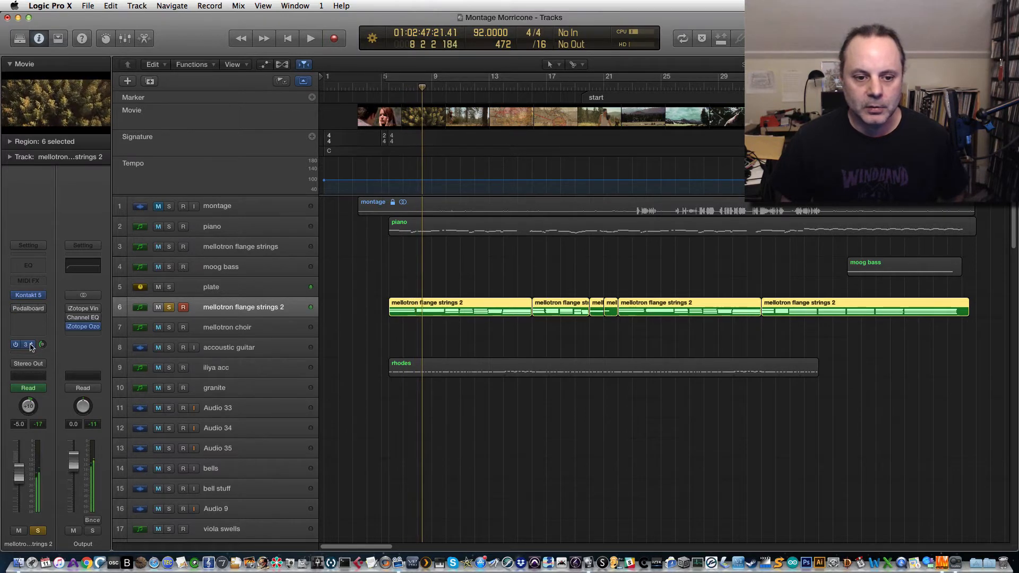
{"action": "left_click", "coordinate": [29, 345]}
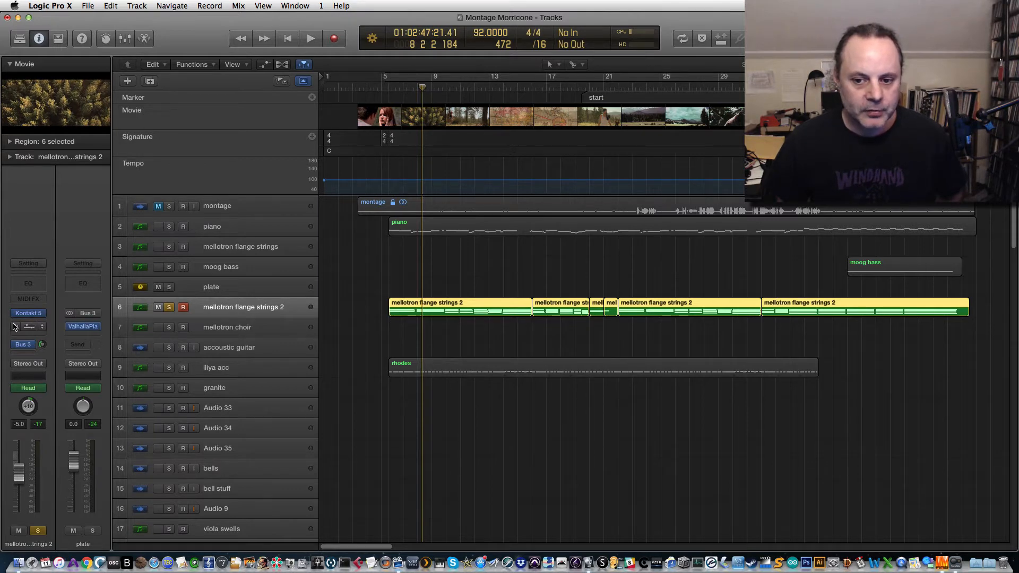
Play the flange strings again from bar 5 with Pedalboard bypassed, and re-enable the effect after stopping.
{"action": "key", "text": "space"}
{"action": "key", "text": "space"}
{"action": "left_click", "coordinate": [381, 88]}
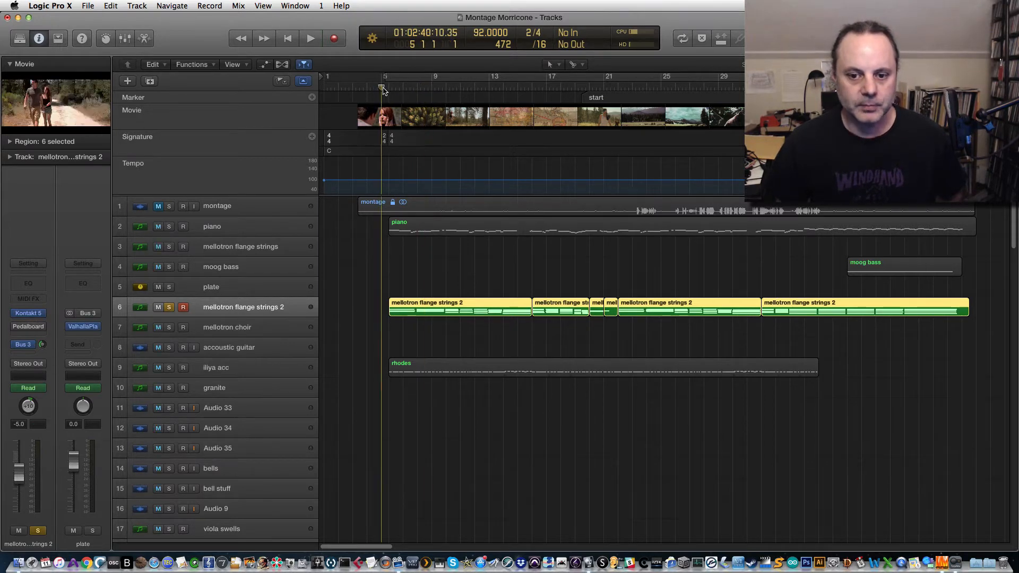
{"action": "key", "text": "space"}
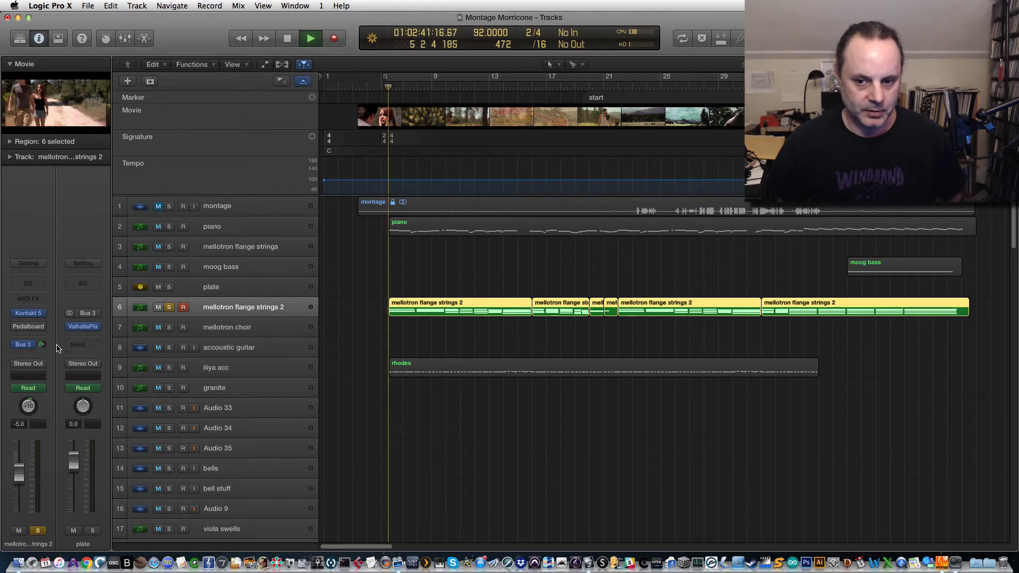
{"action": "key", "text": "space"}
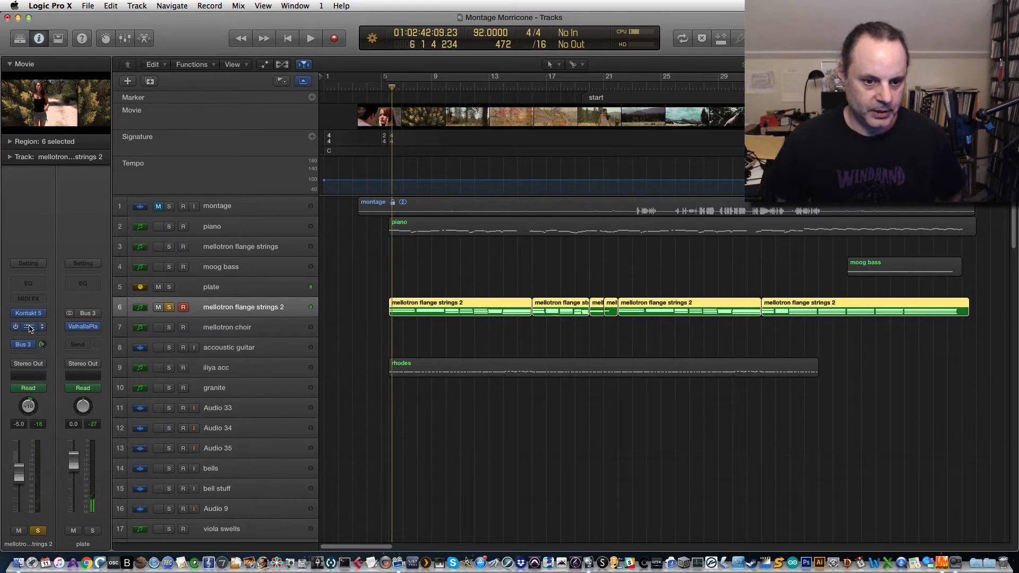
Examine the Robo Flanger and Phaze 2 pedals in the strings' Pedalboard while playing from bar 6 into bar 9, and close the plug-in.
{"action": "left_click", "coordinate": [30, 327]}
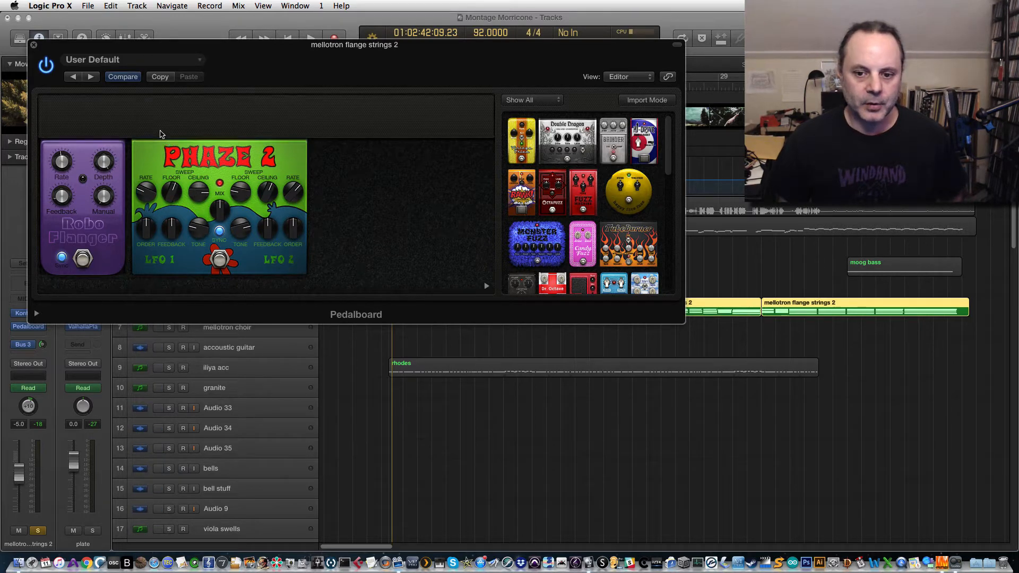
{"action": "key", "text": "space"}
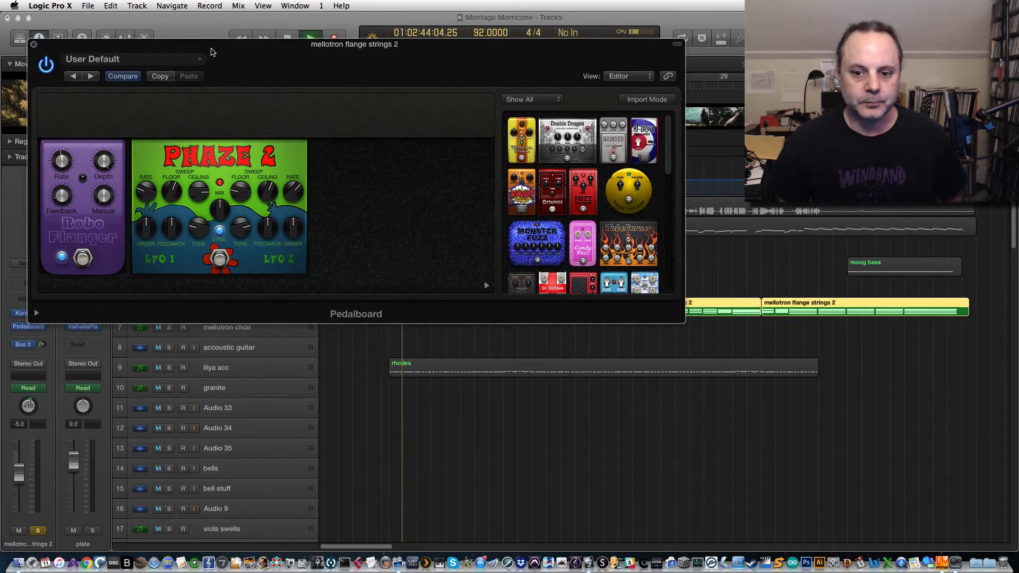
{"action": "left_click_drag", "start_coordinate": [210, 52], "coordinate": [513, 218]}
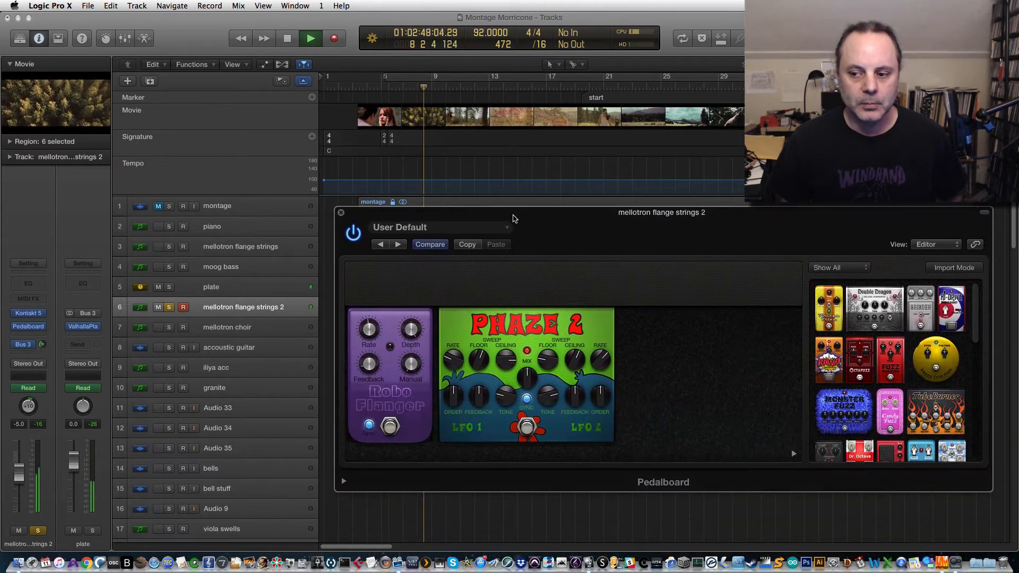
{"action": "key", "text": "space"}
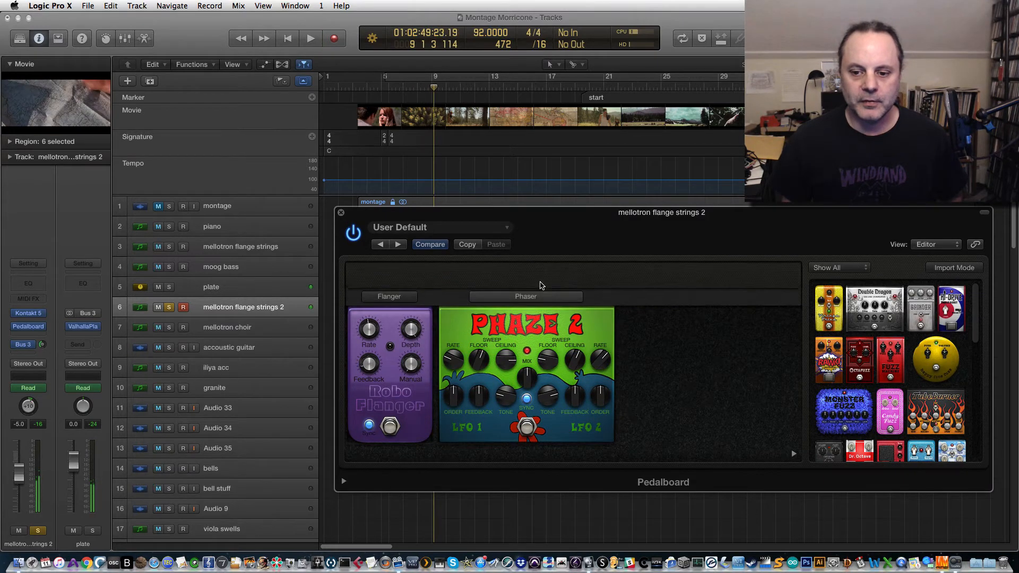
{"action": "left_click", "coordinate": [341, 213]}
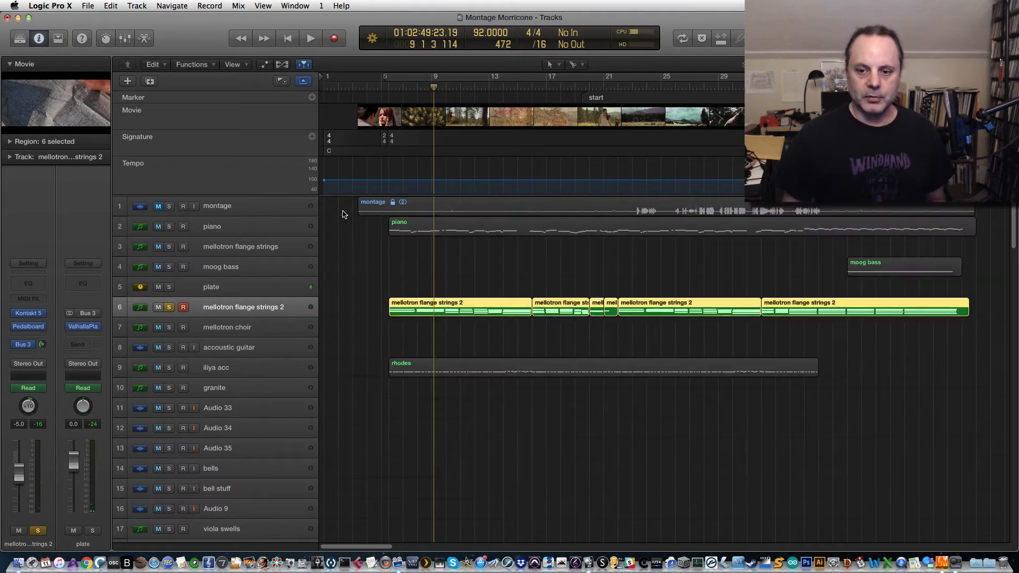
Play the soloed flange strings from bar 9 into bar 14, and return the playhead to bar 8.
{"action": "key", "text": "space"}
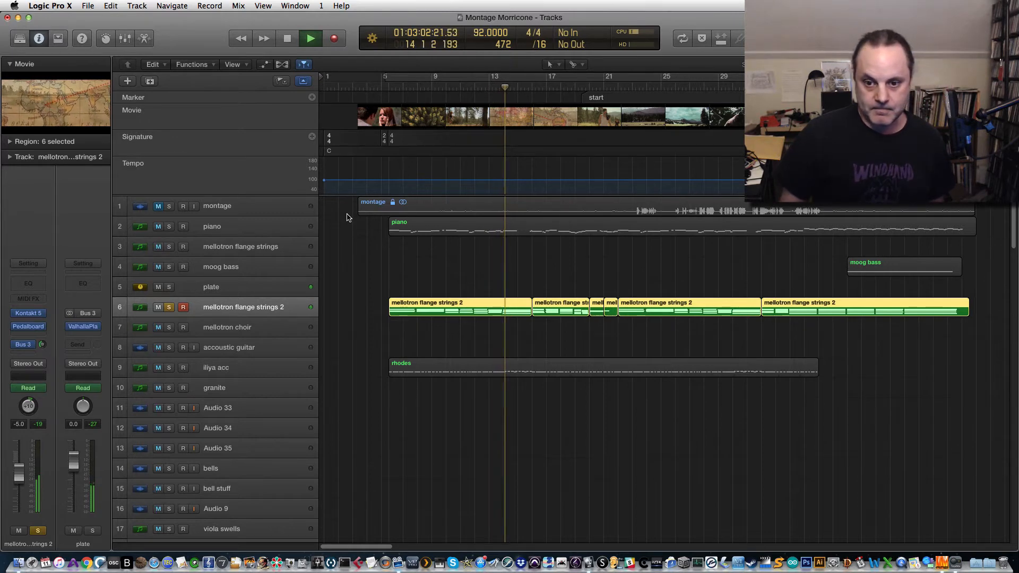
{"action": "key", "text": "space"}
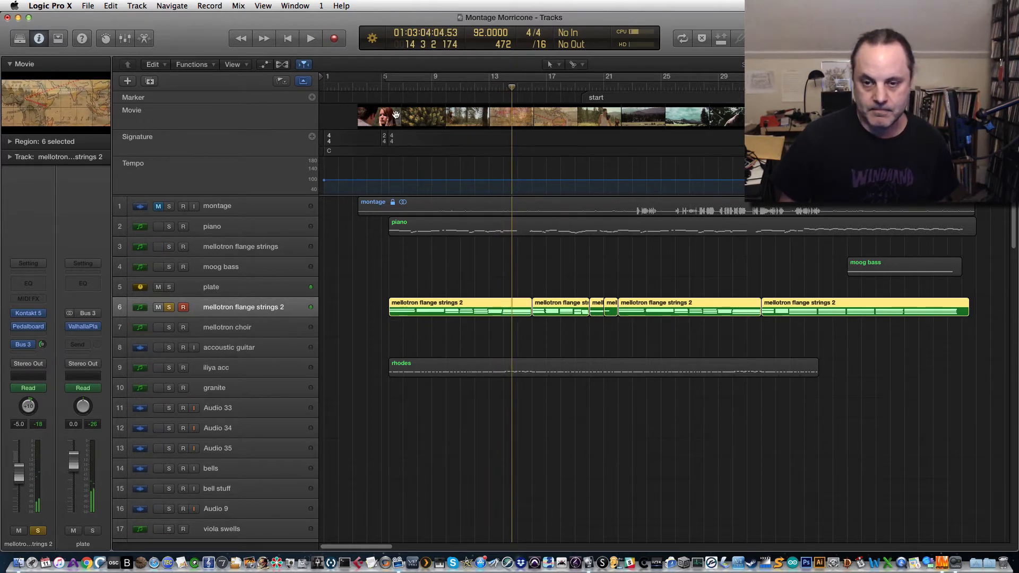
{"action": "key", "text": "shift+"}
{"action": "scroll", "coordinate": [353, 336], "scroll_direction": "down", "scroll_amount": 3}
{"action": "scroll", "coordinate": [360, 335], "scroll_direction": "up", "scroll_amount": 3}
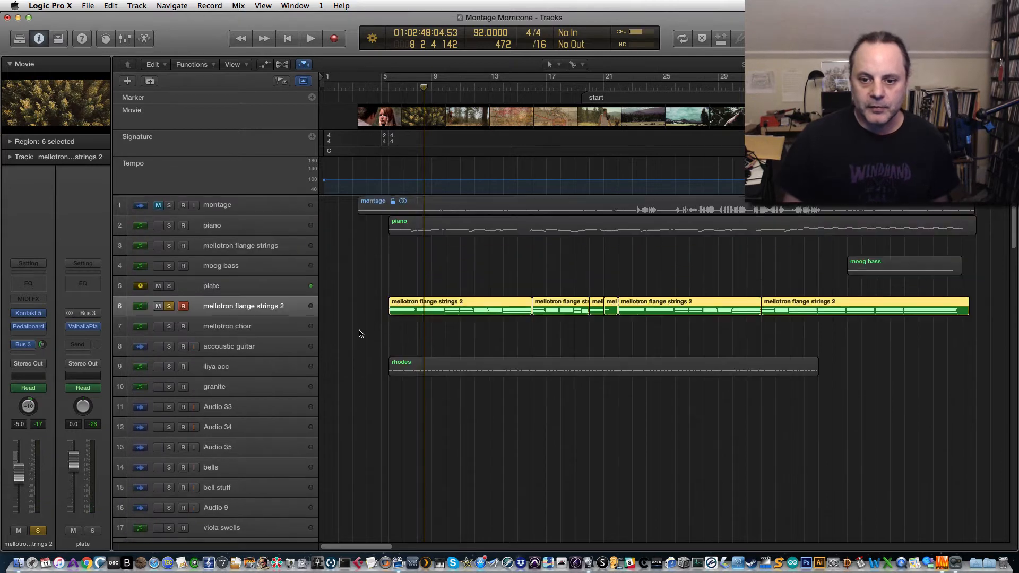
Solo the vla sus track and examine its region's chord notes in the Piano Roll, closing the editor when done.
{"action": "scroll", "coordinate": [370, 323], "scroll_direction": "down", "scroll_amount": 10}
{"action": "scroll", "coordinate": [371, 329], "scroll_direction": "down", "scroll_amount": 20}
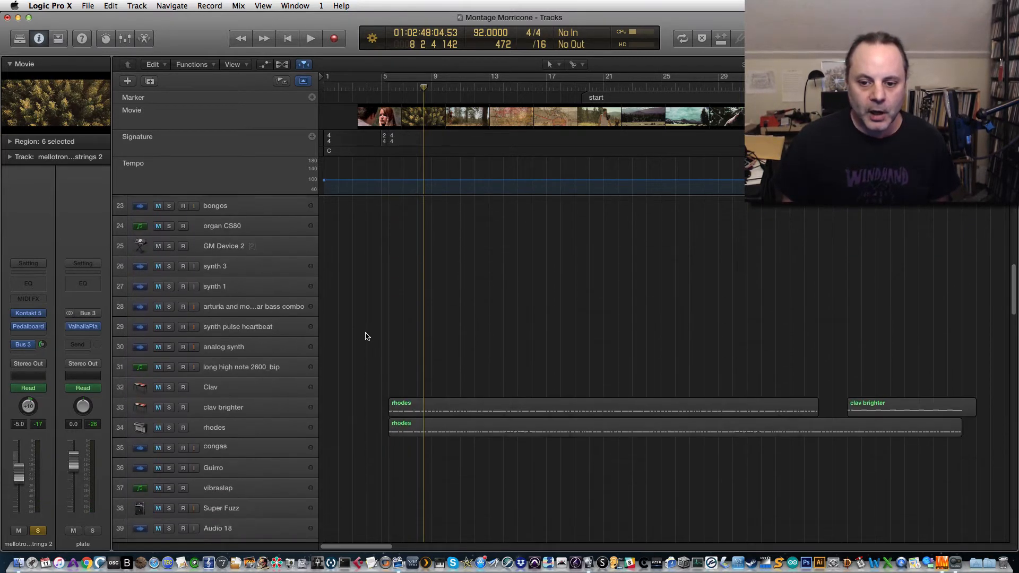
{"action": "scroll", "coordinate": [365, 334], "scroll_direction": "down", "scroll_amount": 5}
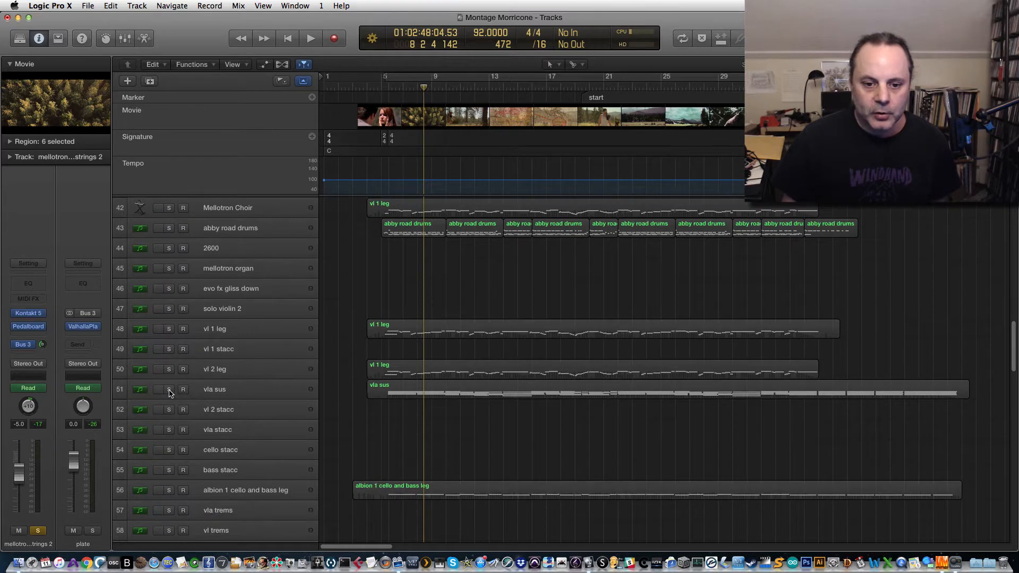
{"action": "left_click", "coordinate": [169, 390]}
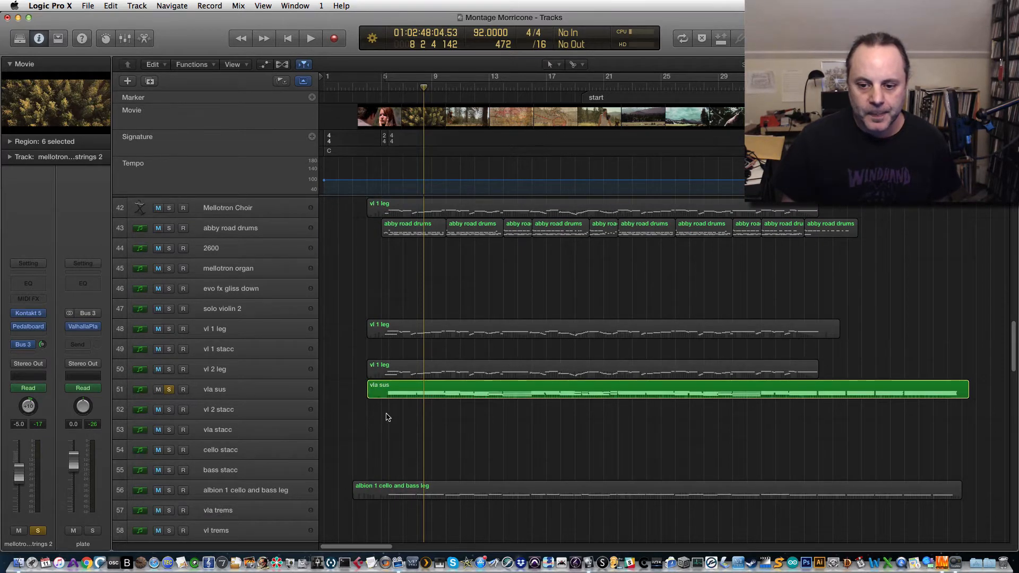
{"action": "left_click", "coordinate": [412, 389]}
{"action": "double_click", "coordinate": [412, 389]}
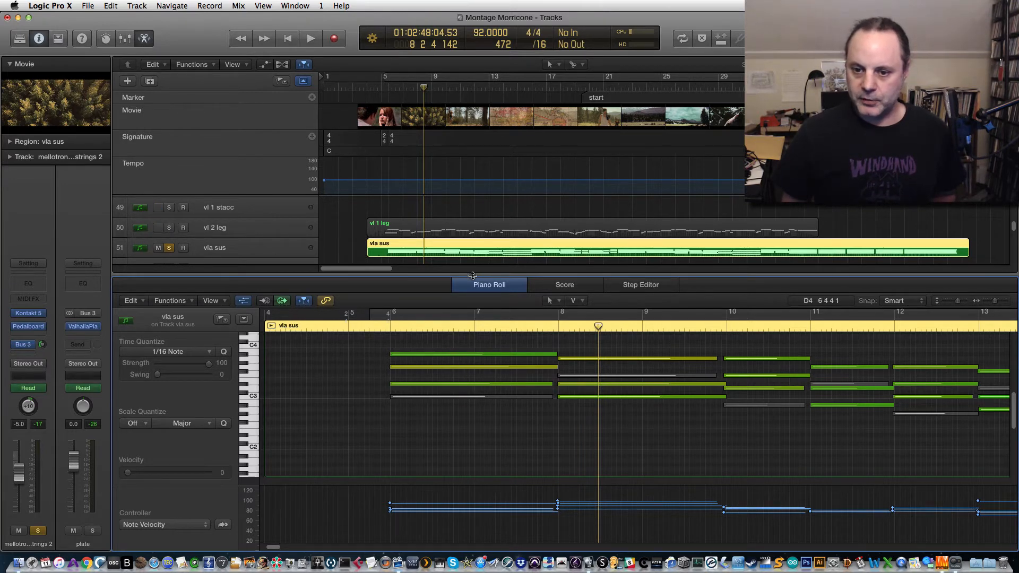
{"action": "key", "text": "e"}
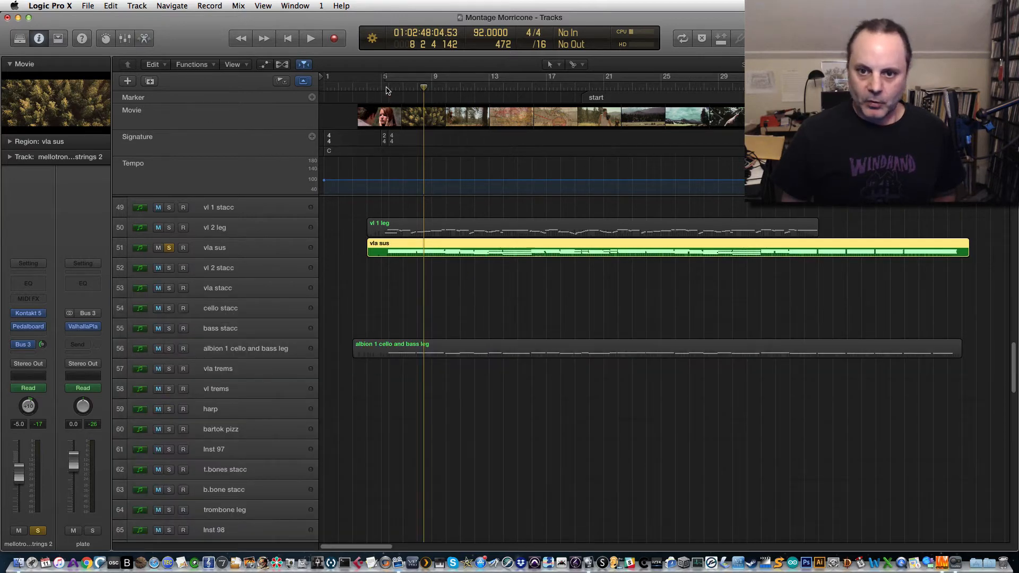
Play the soloed violas and flange strings from bar 5, switching the solo of mellotron flange strings 2 off and on to compare.
{"action": "left_click_drag", "start_coordinate": [386, 91], "coordinate": [382, 89]}
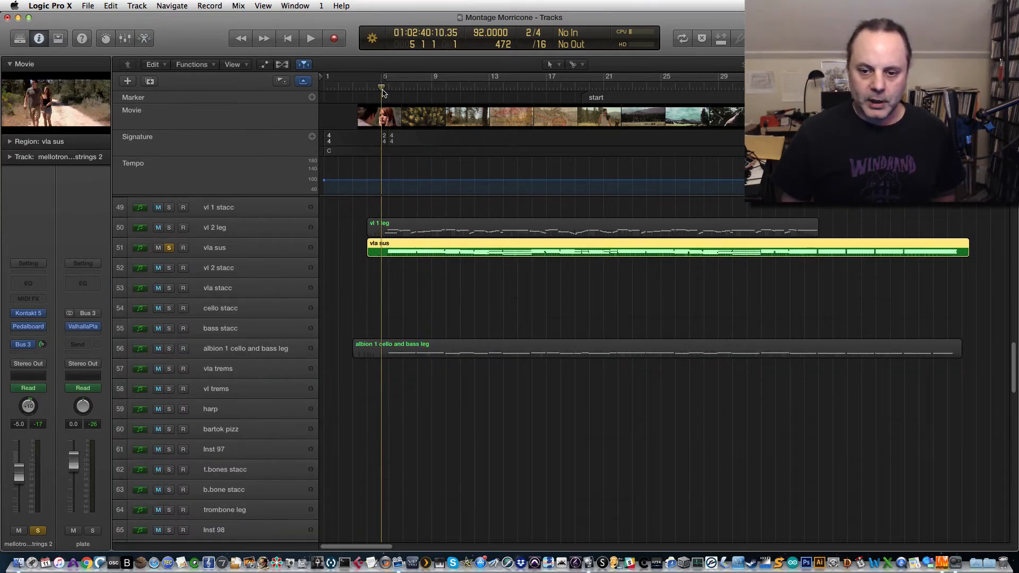
{"action": "key", "text": "space"}
{"action": "scroll", "coordinate": [300, 245], "scroll_direction": "up", "scroll_amount": 5}
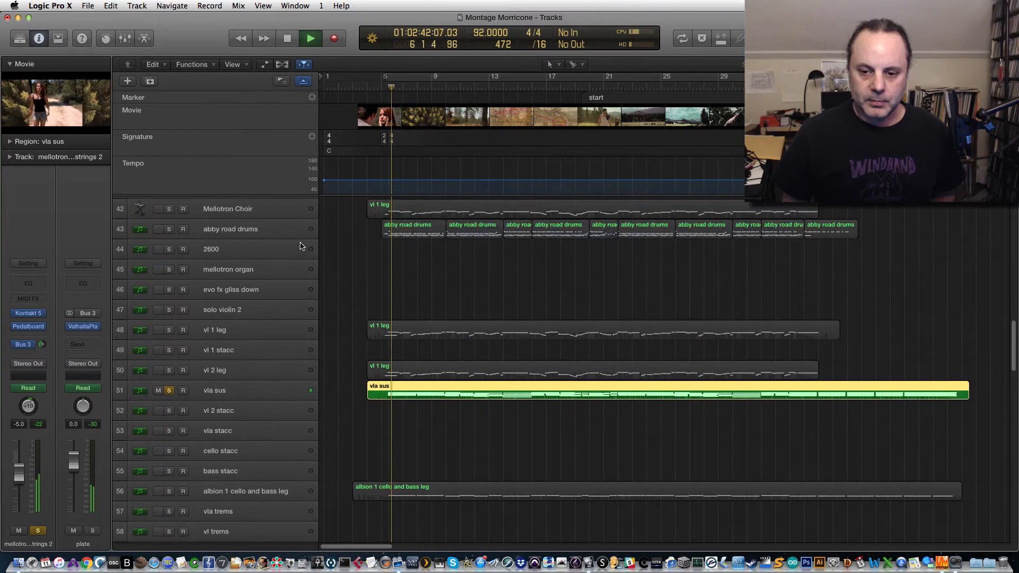
{"action": "scroll", "coordinate": [255, 244], "scroll_direction": "up", "scroll_amount": 6}
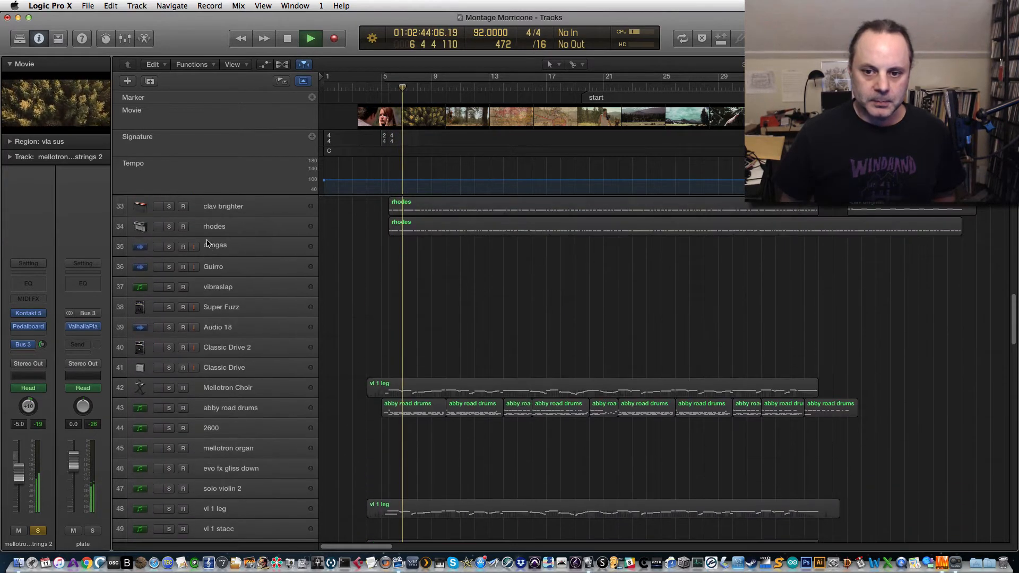
{"action": "scroll", "coordinate": [207, 245], "scroll_direction": "up", "scroll_amount": 15}
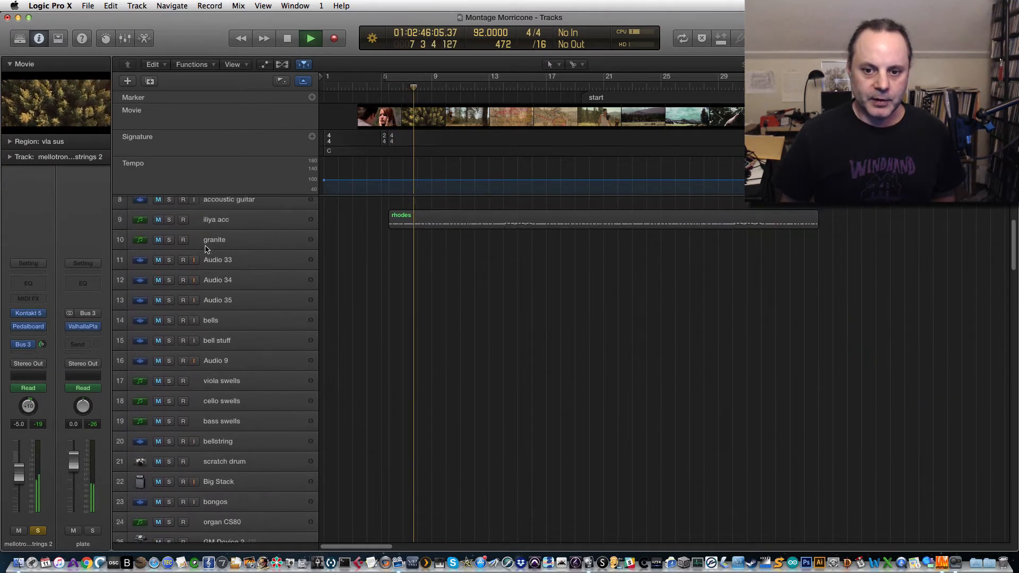
{"action": "scroll", "coordinate": [207, 250], "scroll_direction": "up", "scroll_amount": 3}
{"action": "left_click", "coordinate": [169, 264]}
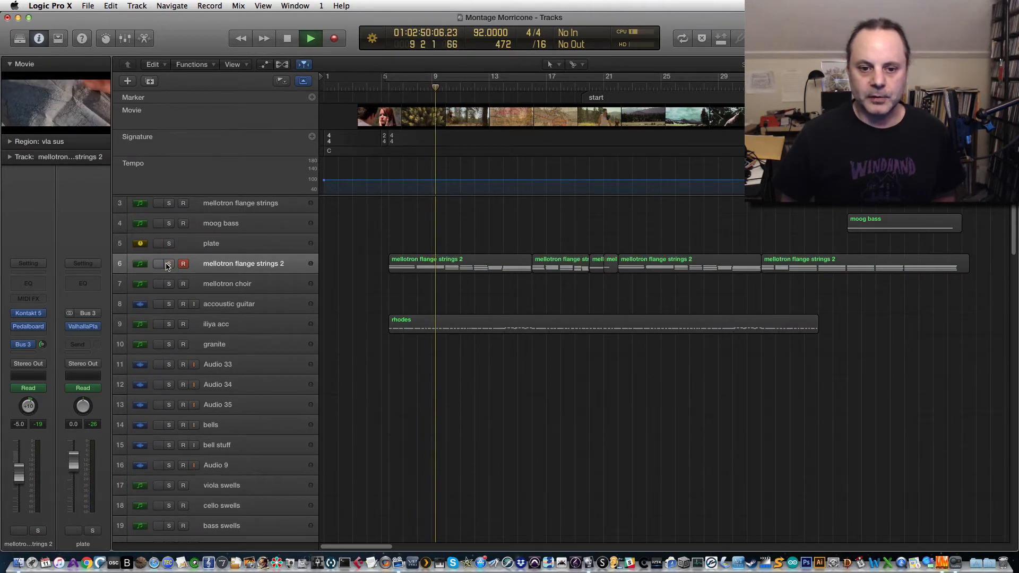
{"action": "left_click", "coordinate": [168, 264]}
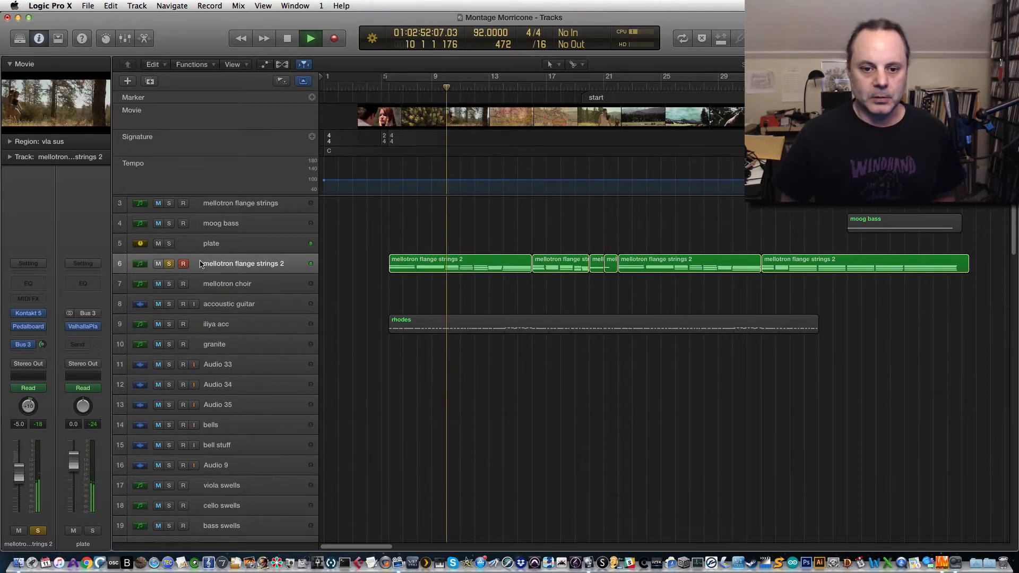
Unsolo mellotron flange strings 2 and vla sus, stopping playback in bar 12.
{"action": "left_click", "coordinate": [169, 266]}
{"action": "key", "text": "space"}
{"action": "scroll", "coordinate": [319, 300], "scroll_direction": "down", "scroll_amount": 1}
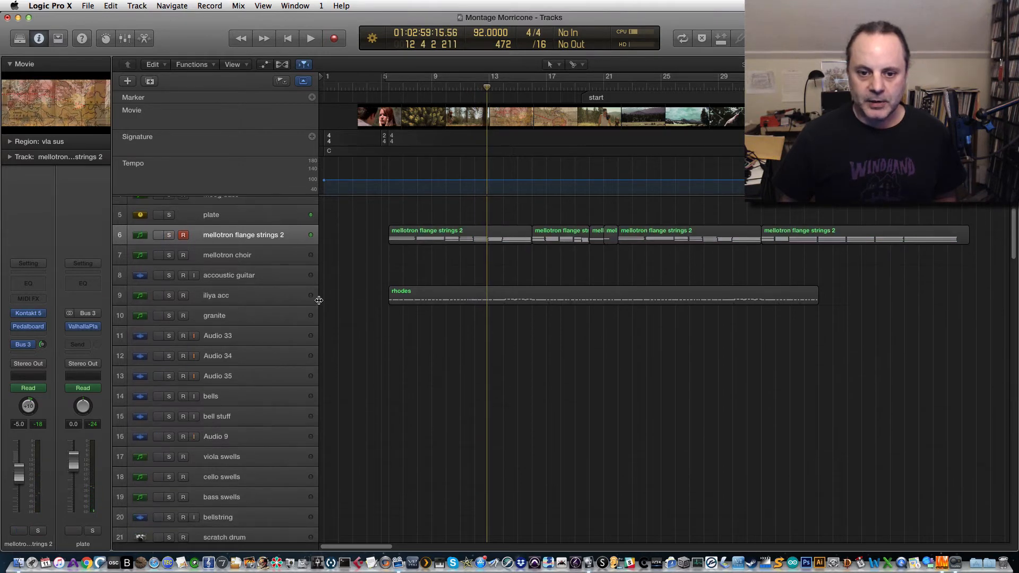
{"action": "scroll", "coordinate": [318, 301], "scroll_direction": "down", "scroll_amount": 20}
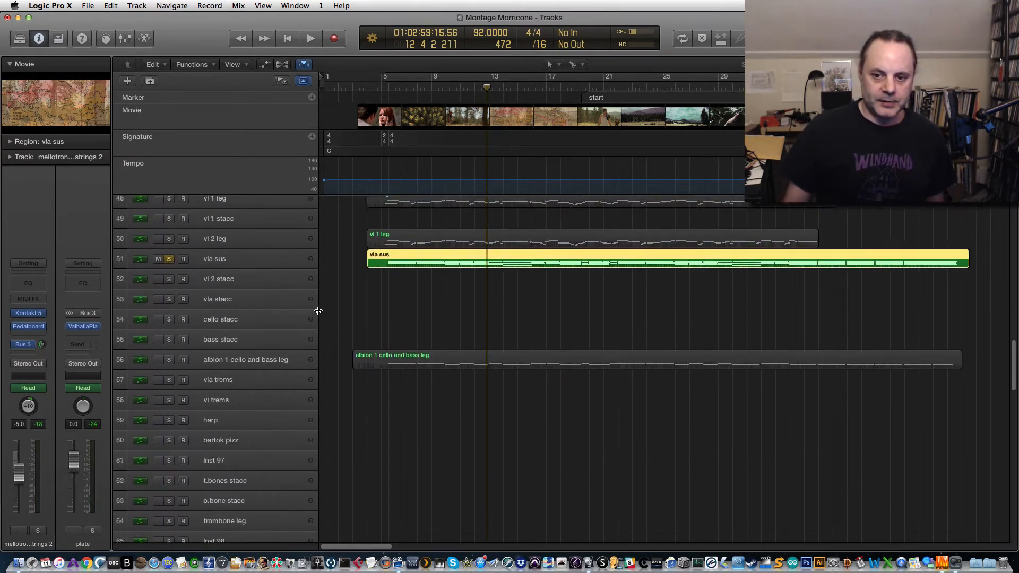
{"action": "scroll", "coordinate": [319, 311], "scroll_direction": "up", "scroll_amount": 3}
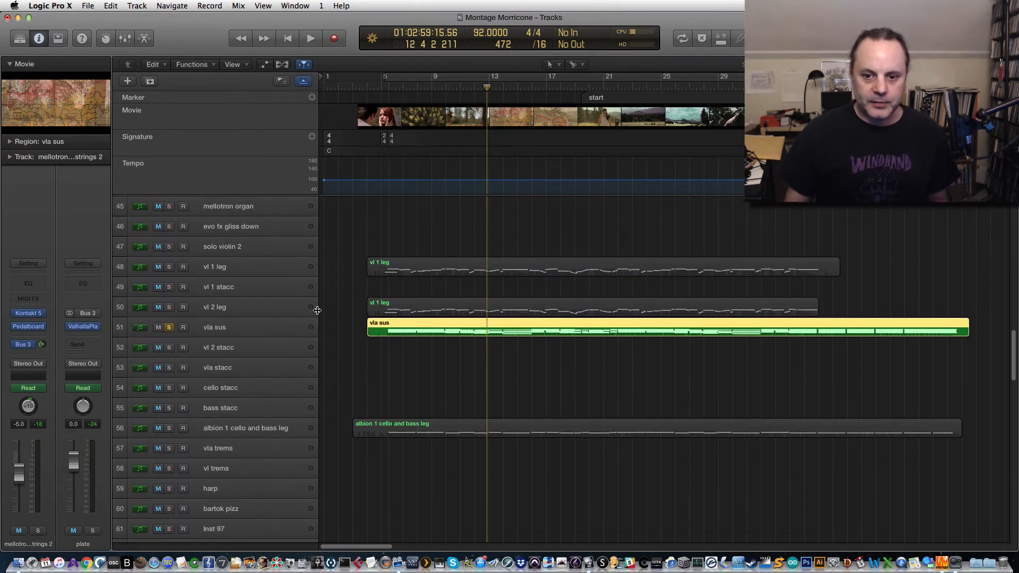
{"action": "left_click", "coordinate": [169, 328]}
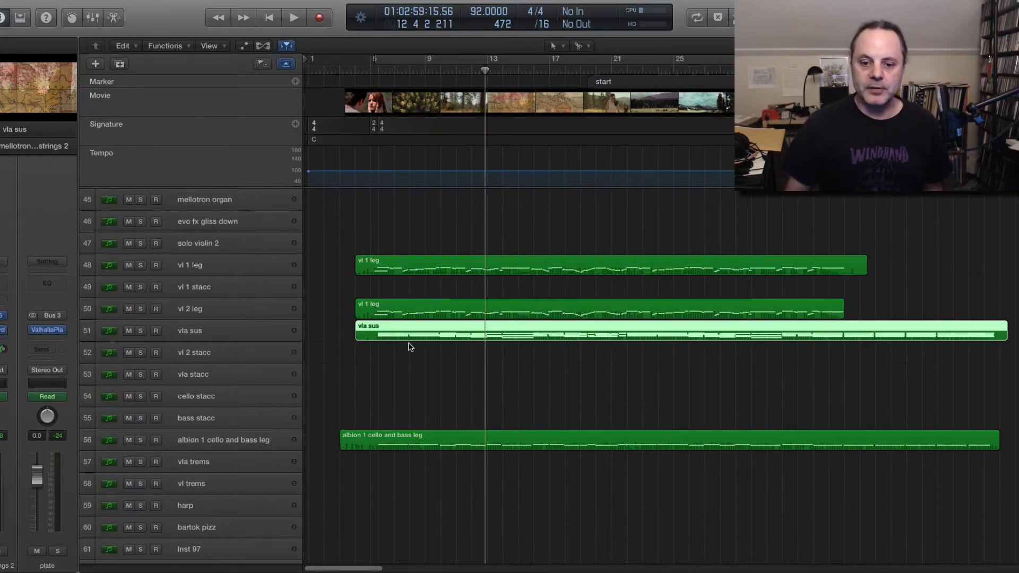
Return the playhead to bar 5 and solo the rhodes, clav brighter and iliya acc tracks.
{"action": "scroll", "coordinate": [412, 356], "scroll_direction": "up", "scroll_amount": 4}
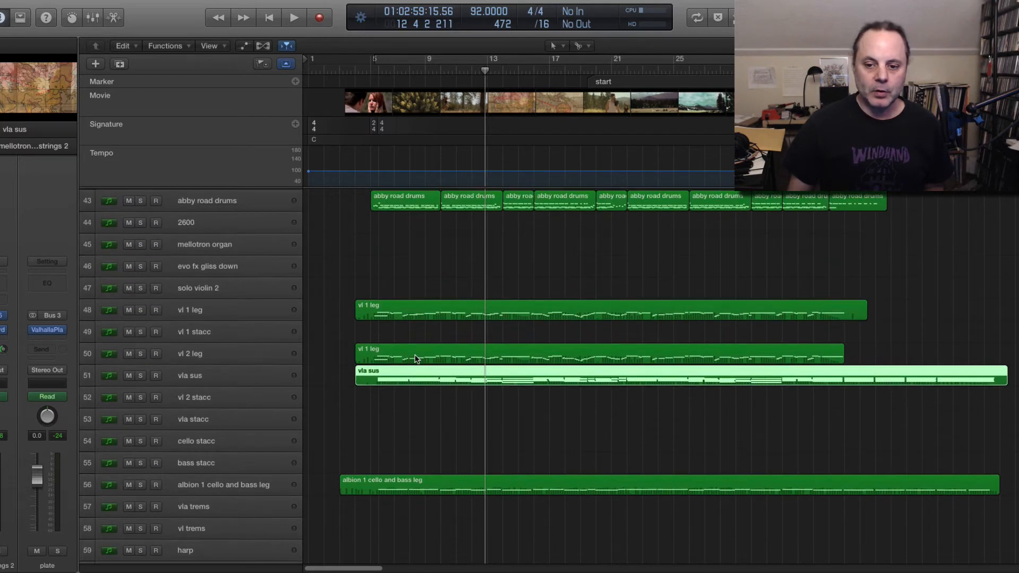
{"action": "scroll", "coordinate": [418, 377], "scroll_direction": "up", "scroll_amount": 8}
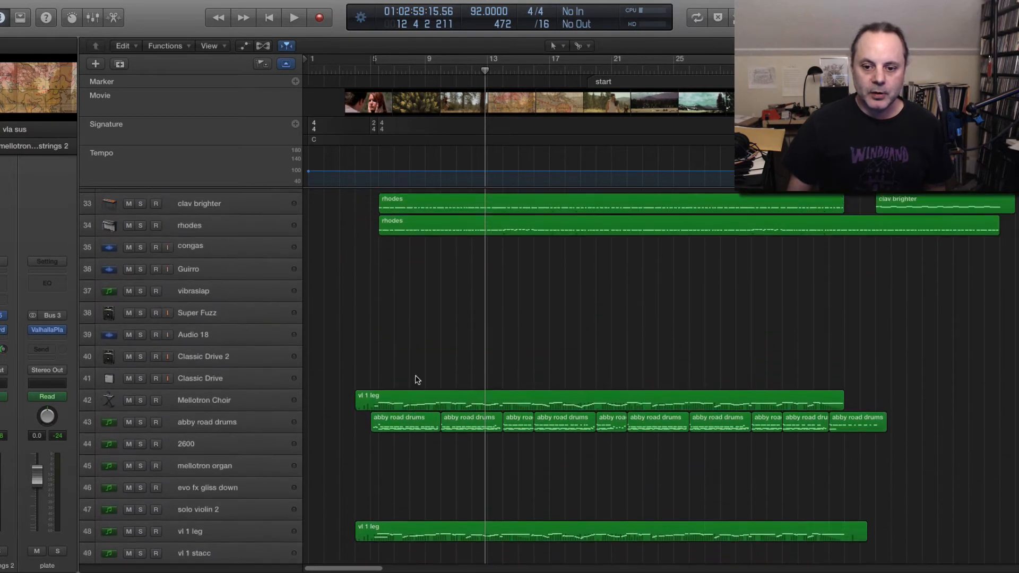
{"action": "scroll", "coordinate": [432, 322], "scroll_direction": "up", "scroll_amount": 20}
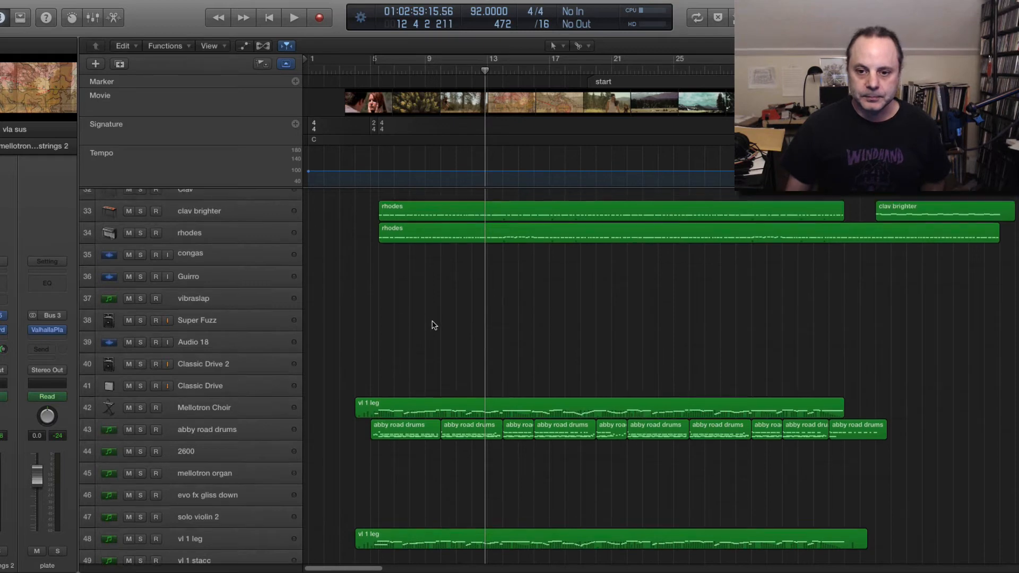
{"action": "scroll", "coordinate": [442, 332], "scroll_direction": "up", "scroll_amount": 5}
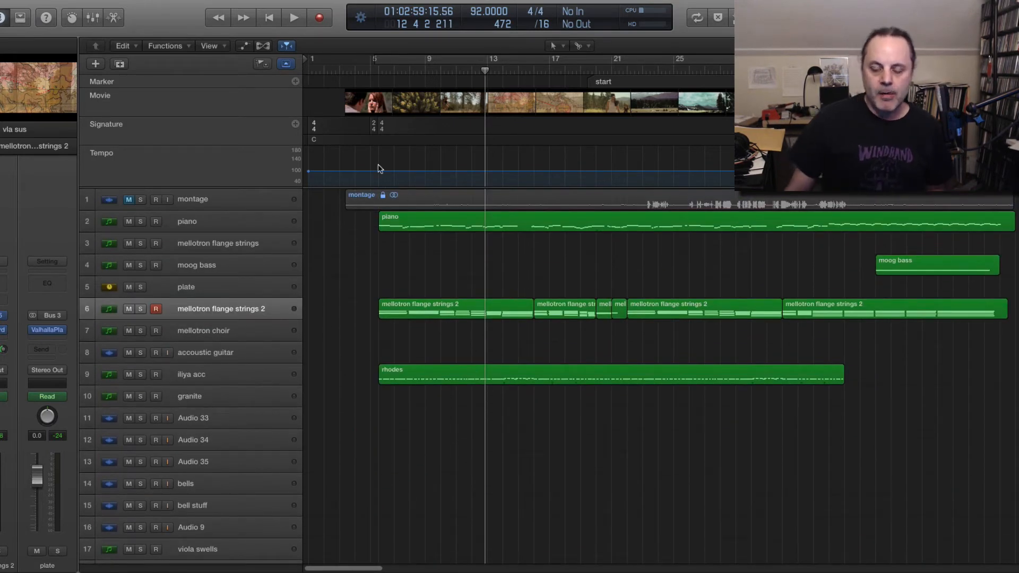
{"action": "left_click", "coordinate": [364, 69]}
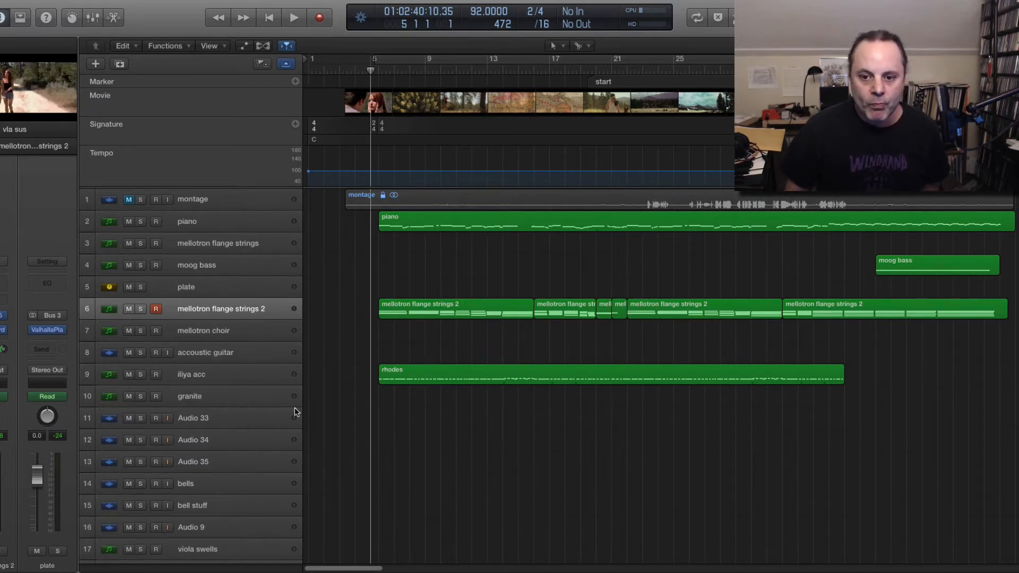
{"action": "scroll", "coordinate": [296, 412], "scroll_direction": "down", "scroll_amount": 10}
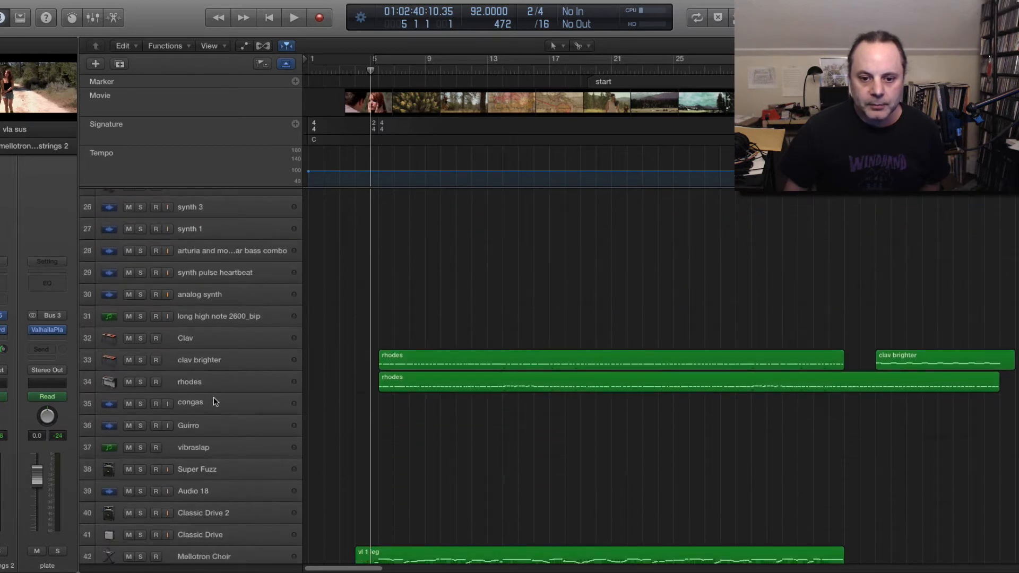
{"action": "left_click", "coordinate": [141, 382]}
{"action": "left_click", "coordinate": [142, 360]}
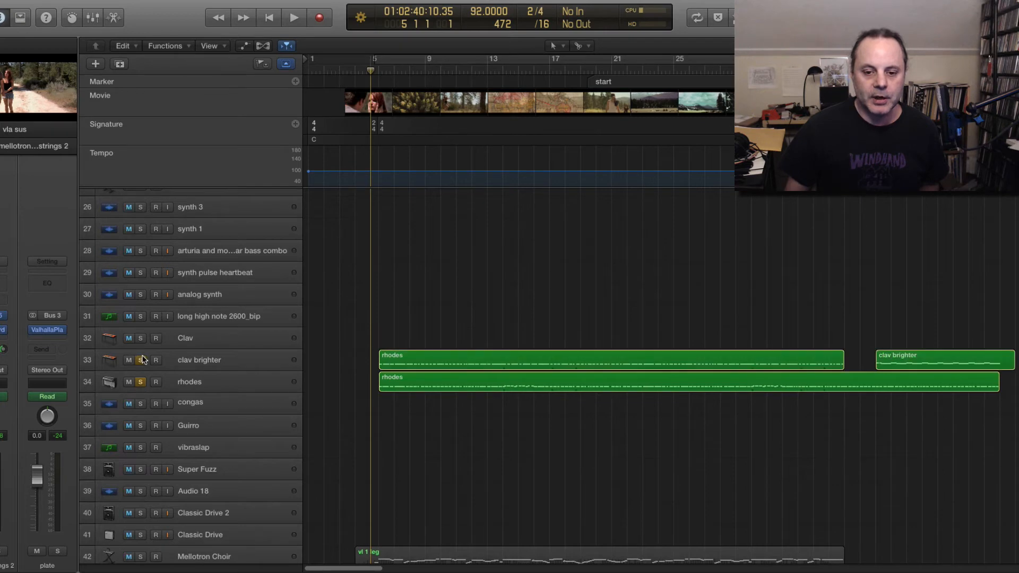
{"action": "scroll", "coordinate": [241, 386], "scroll_direction": "up", "scroll_amount": 10}
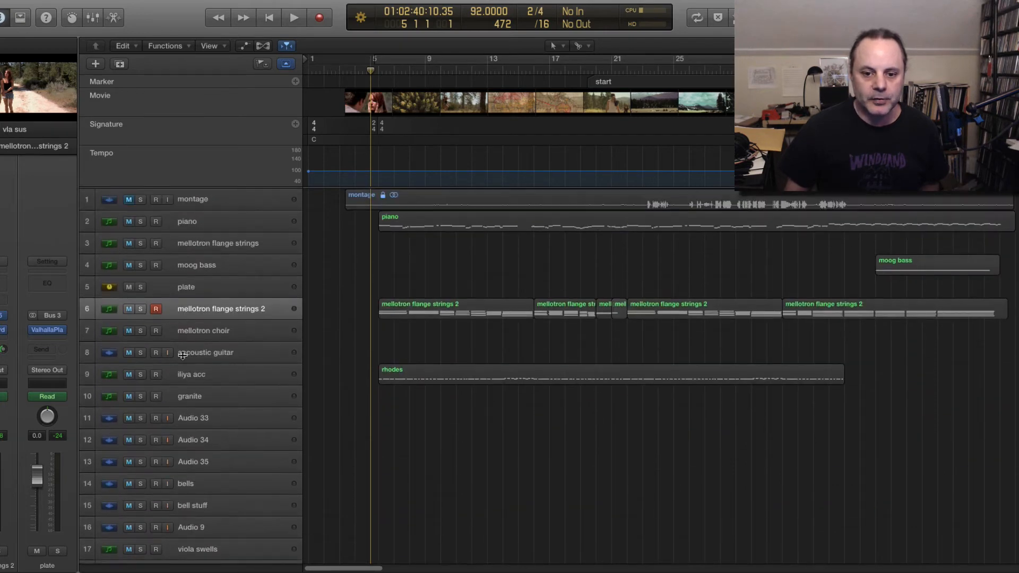
{"action": "left_click", "coordinate": [140, 374]}
Select the iliya acc track, examine its acoustic guitar instrument in Kontakt 5, and close the plug-in.
{"action": "left_click", "coordinate": [228, 380]}
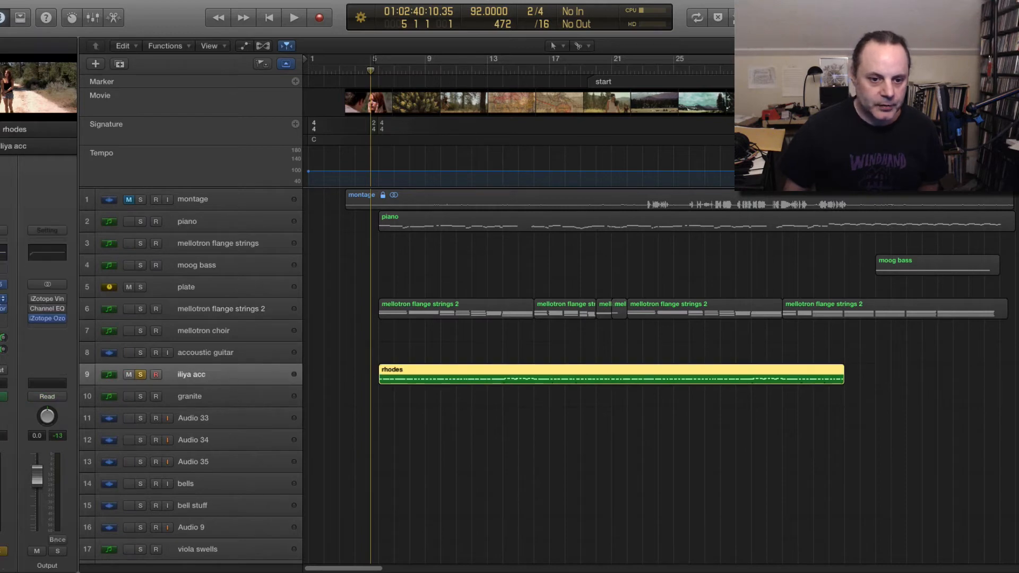
{"action": "left_click", "coordinate": [2, 284]}
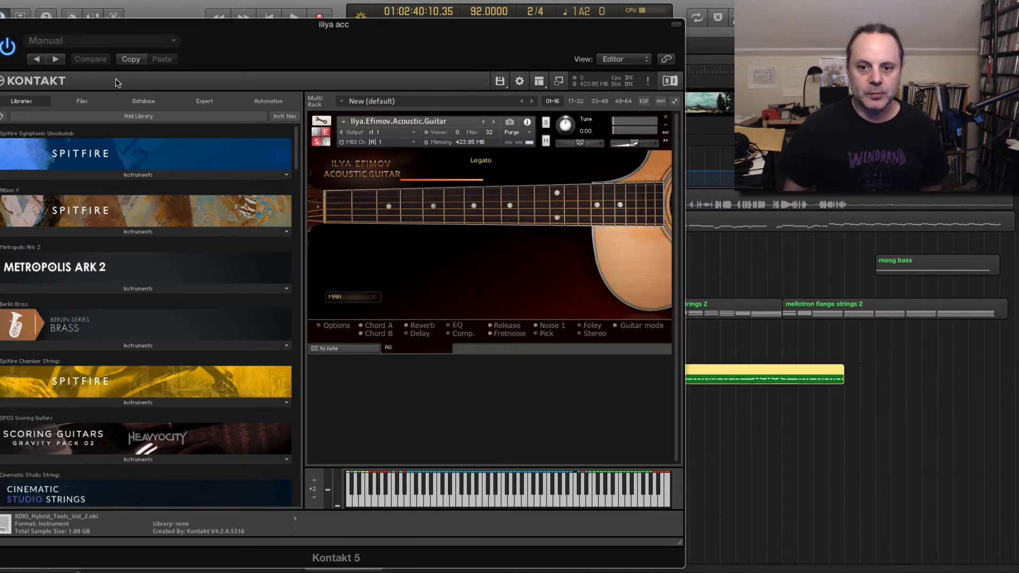
{"action": "left_click", "coordinate": [0, 26]}
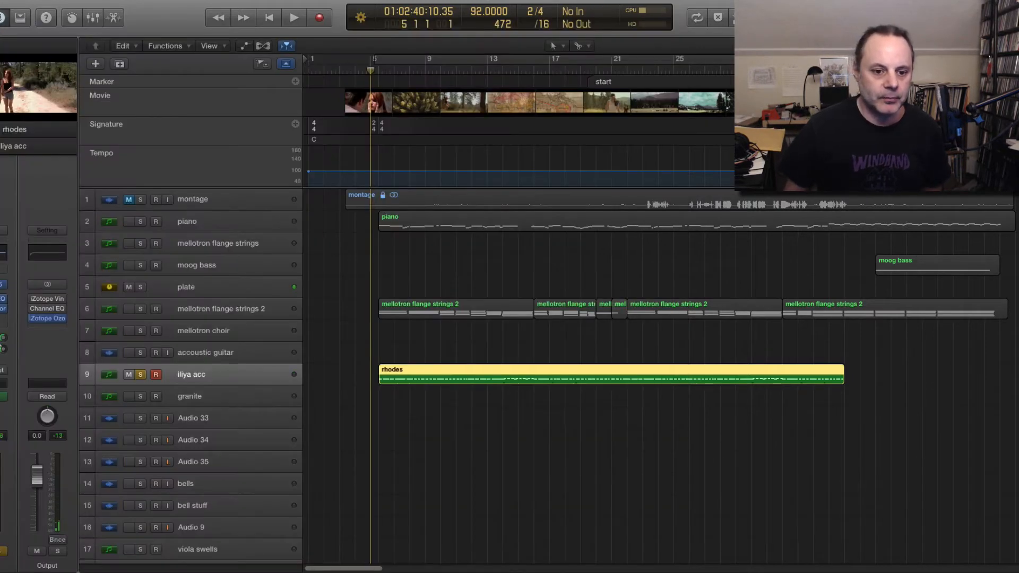
Show the iliya acc track's delay return on Bus 2, examine its H-Delay time, feedback and ping-pong settings, and close the plug-in.
{"action": "left_click", "coordinate": [2, 337]}
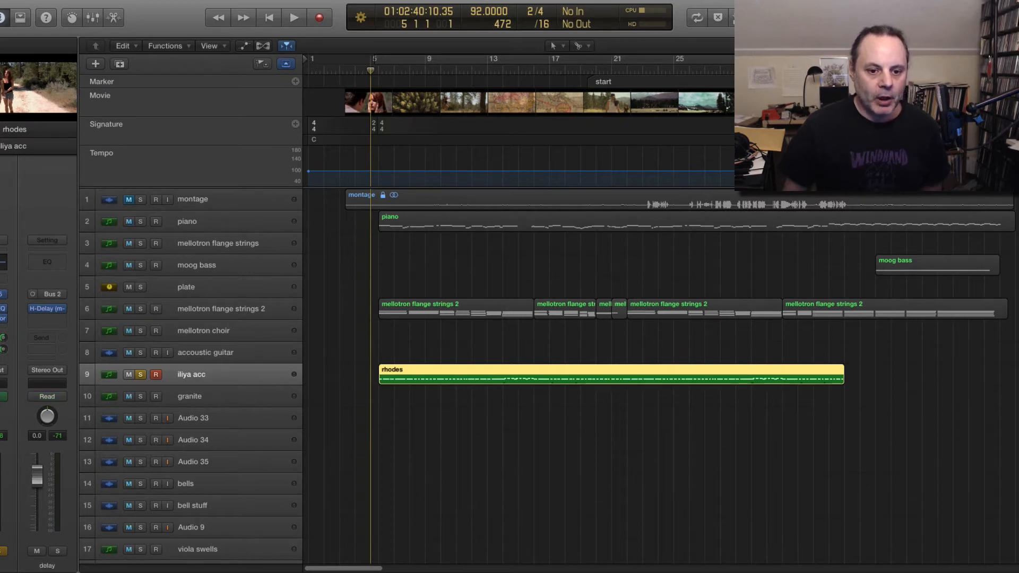
{"action": "left_click", "coordinate": [52, 310]}
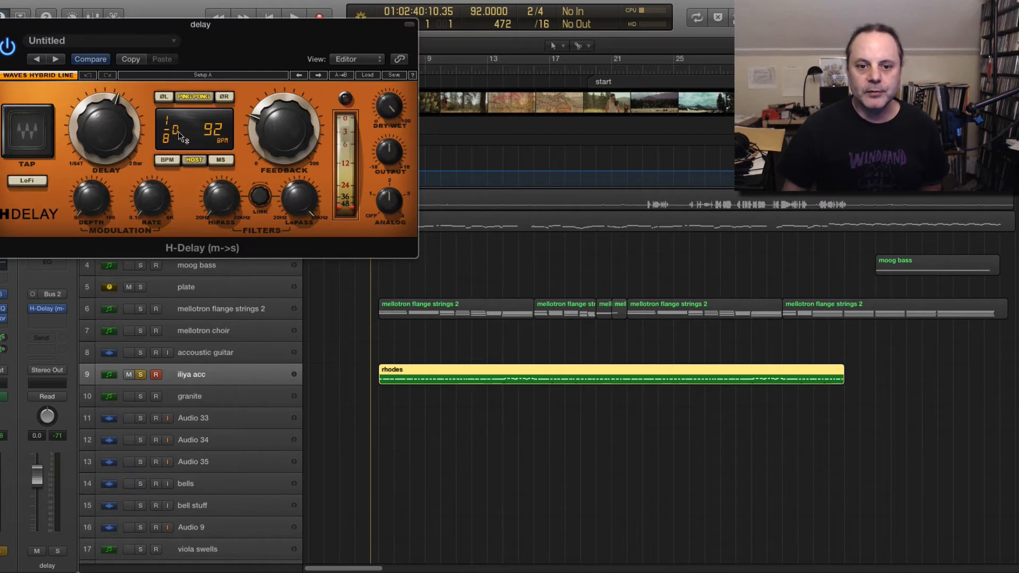
{"action": "left_click", "coordinate": [287, 136]}
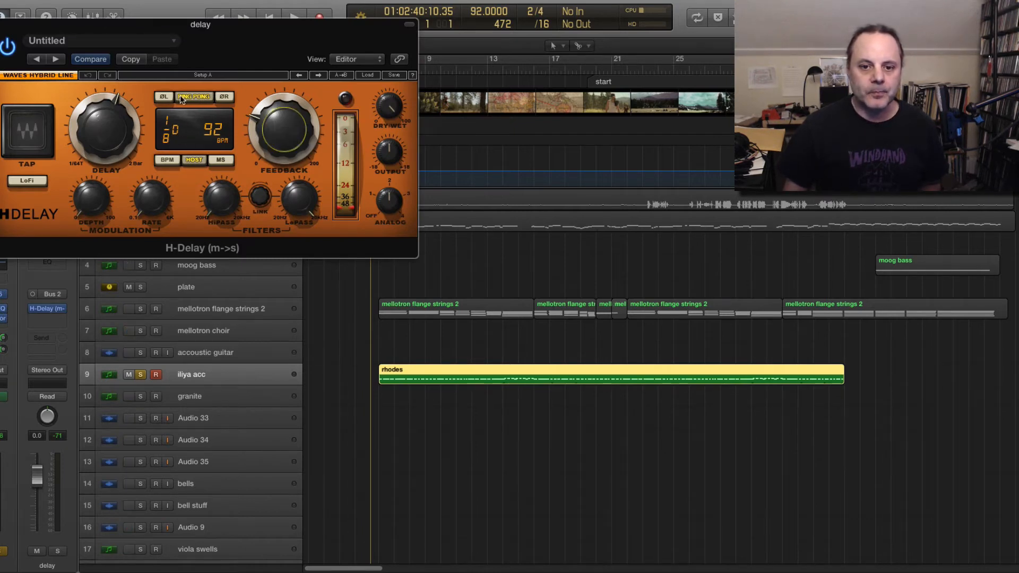
{"action": "key", "text": "super+w"}
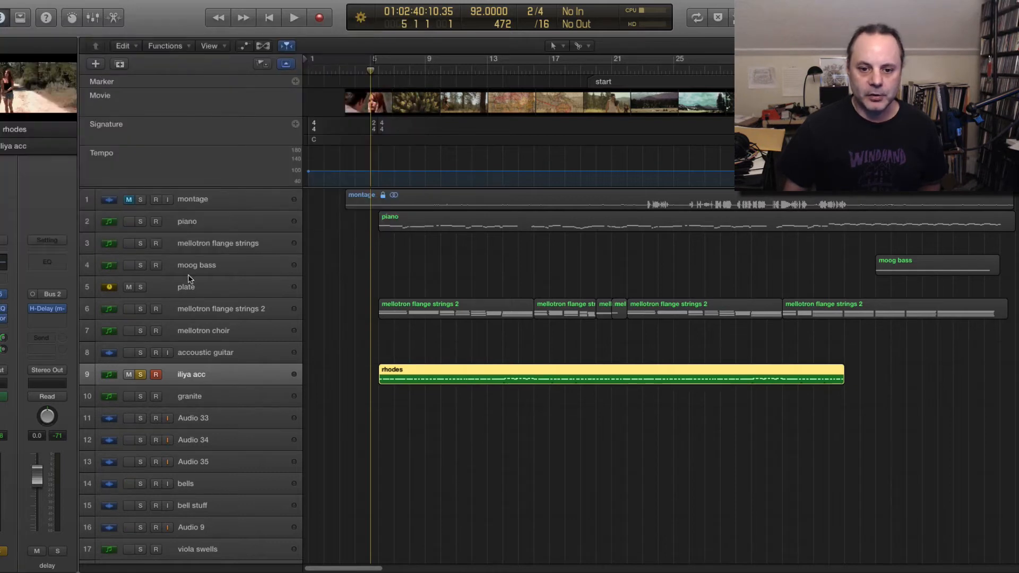
Select the clav brighter track, show its Bus 12 delay return, and examine the Main and Effects settings of its Vintage Clav before closing it.
{"action": "scroll", "coordinate": [191, 303], "scroll_direction": "down", "scroll_amount": 2}
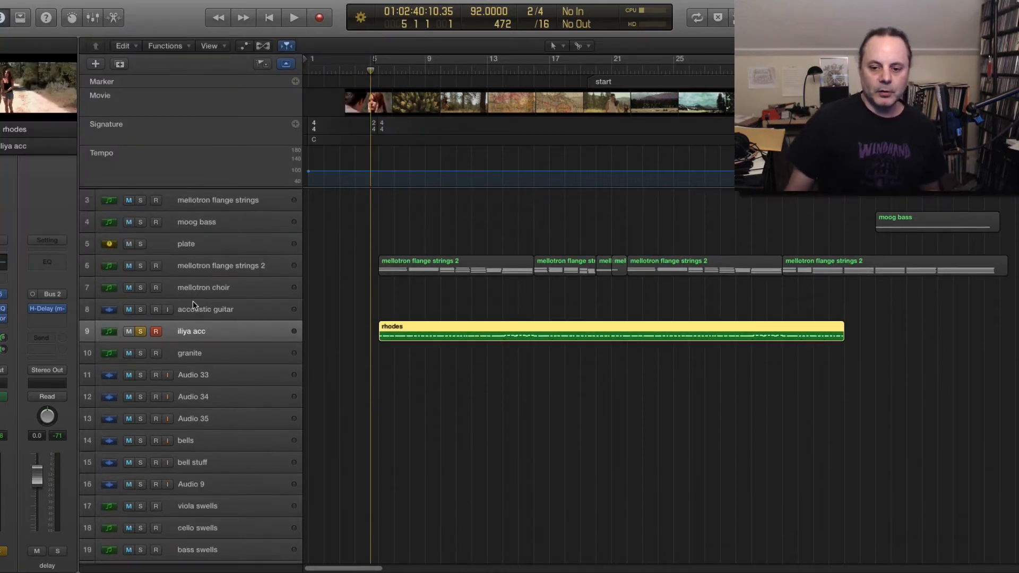
{"action": "scroll", "coordinate": [192, 301], "scroll_direction": "down", "scroll_amount": 16}
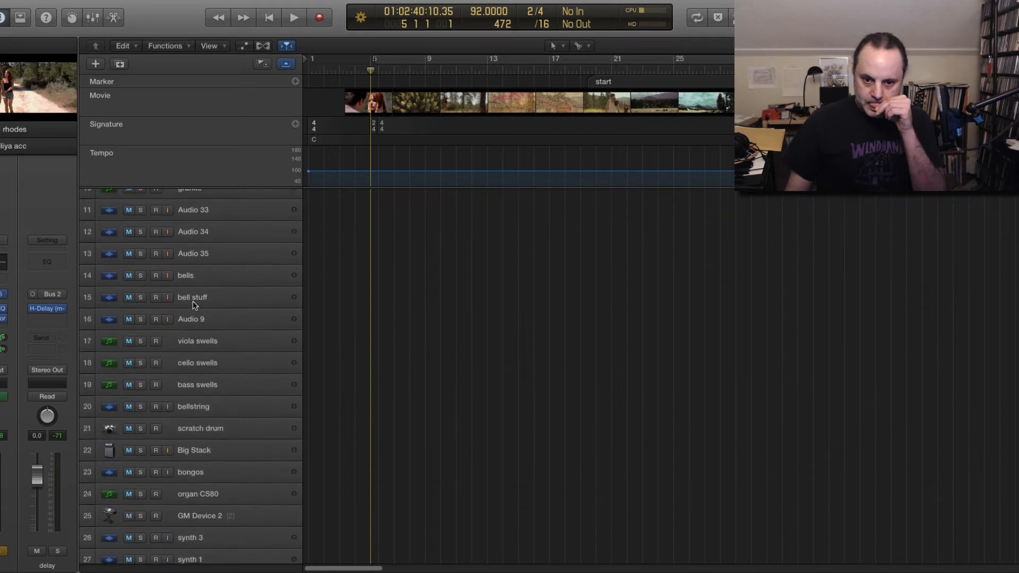
{"action": "scroll", "coordinate": [195, 309], "scroll_direction": "down", "scroll_amount": 7}
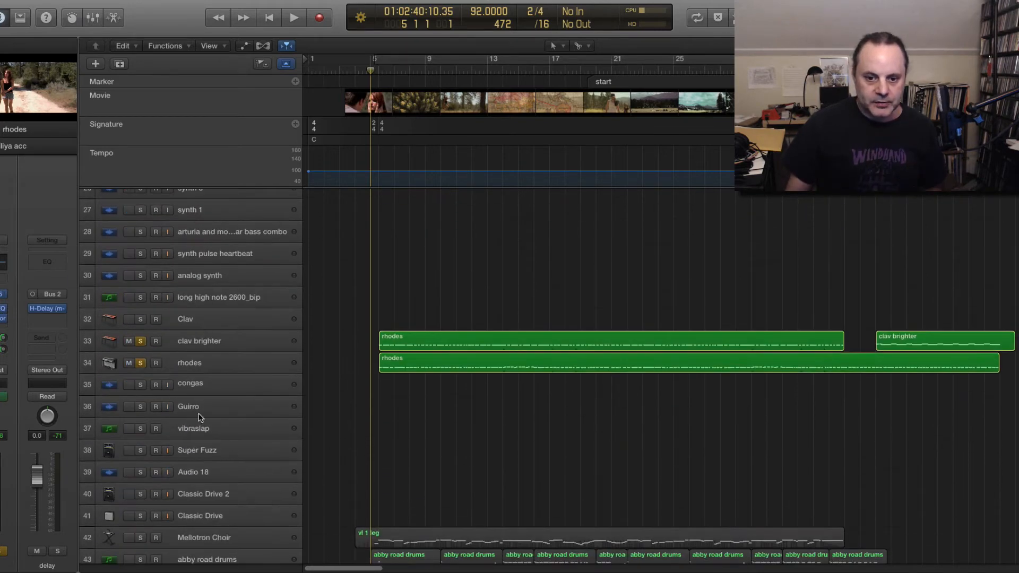
{"action": "left_click", "coordinate": [194, 345]}
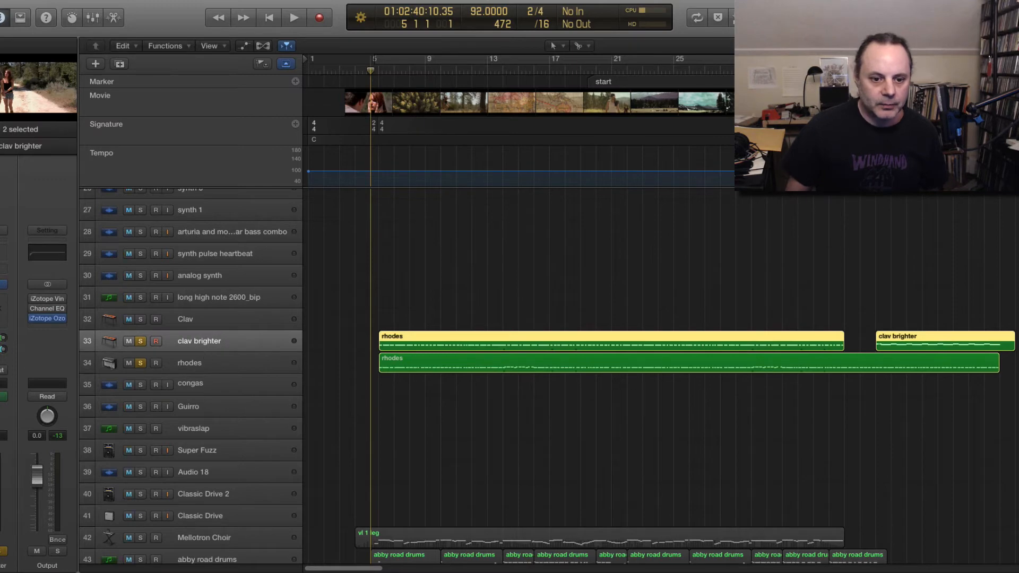
{"action": "left_click", "coordinate": [2, 338]}
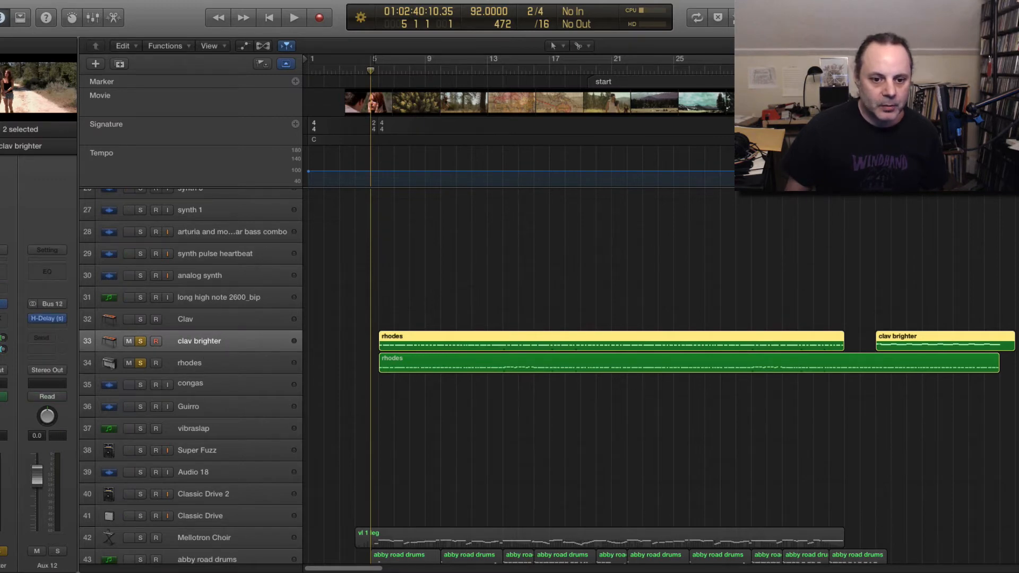
{"action": "left_click", "coordinate": [2, 304]}
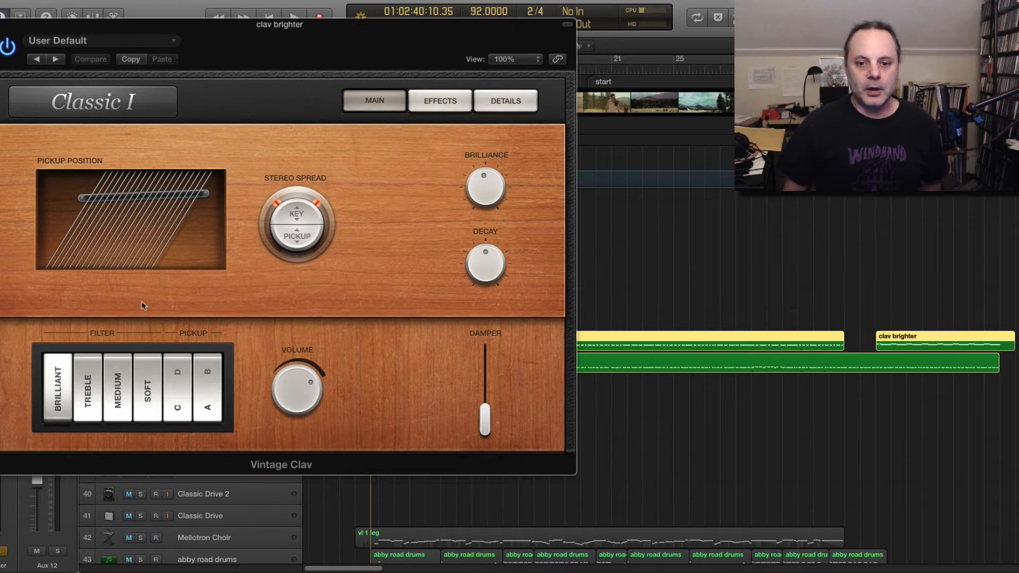
{"action": "left_click", "coordinate": [454, 99]}
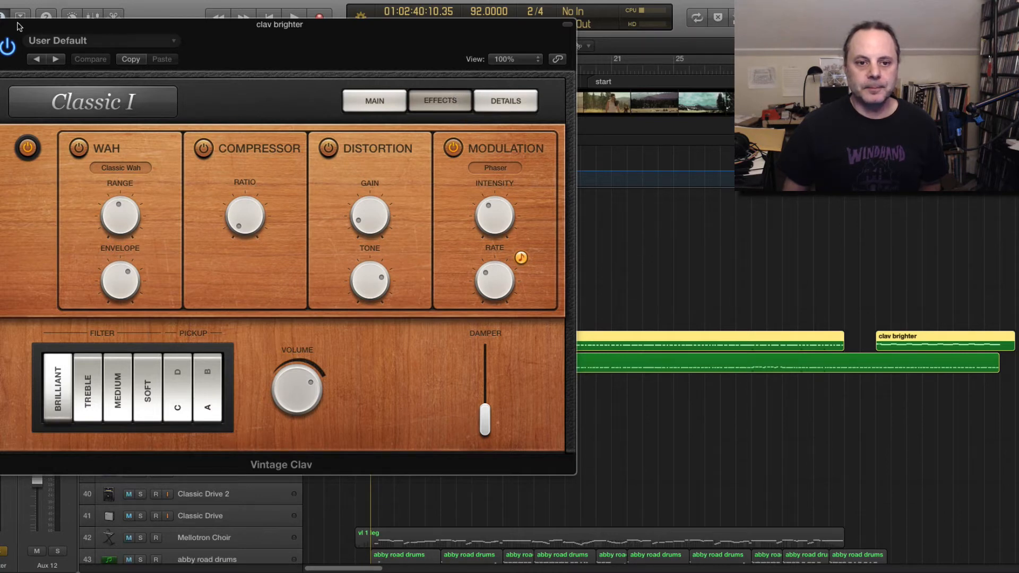
{"action": "left_click", "coordinate": [0, 24]}
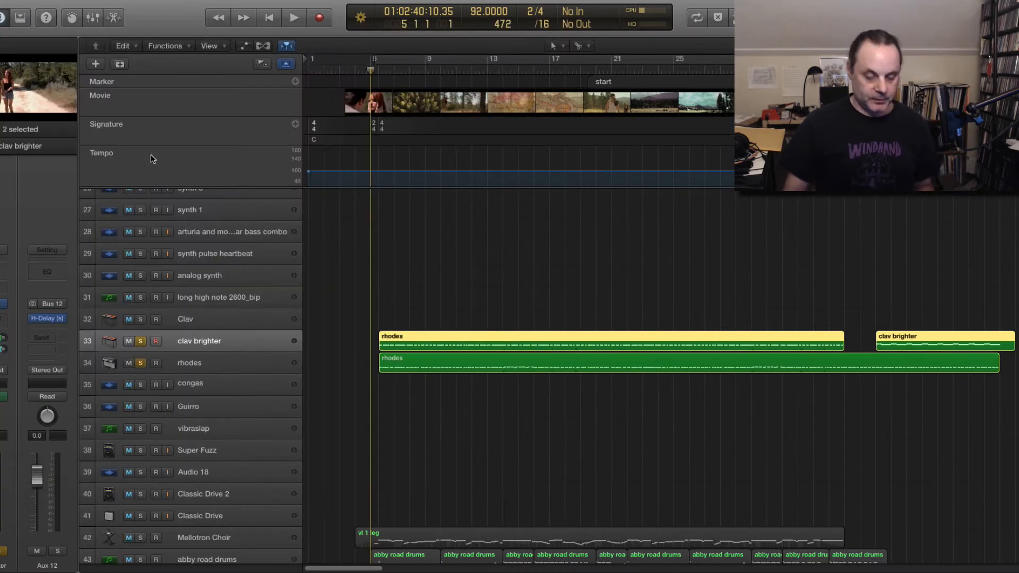
{"action": "scroll", "coordinate": [295, 343], "scroll_direction": "up", "scroll_amount": 10}
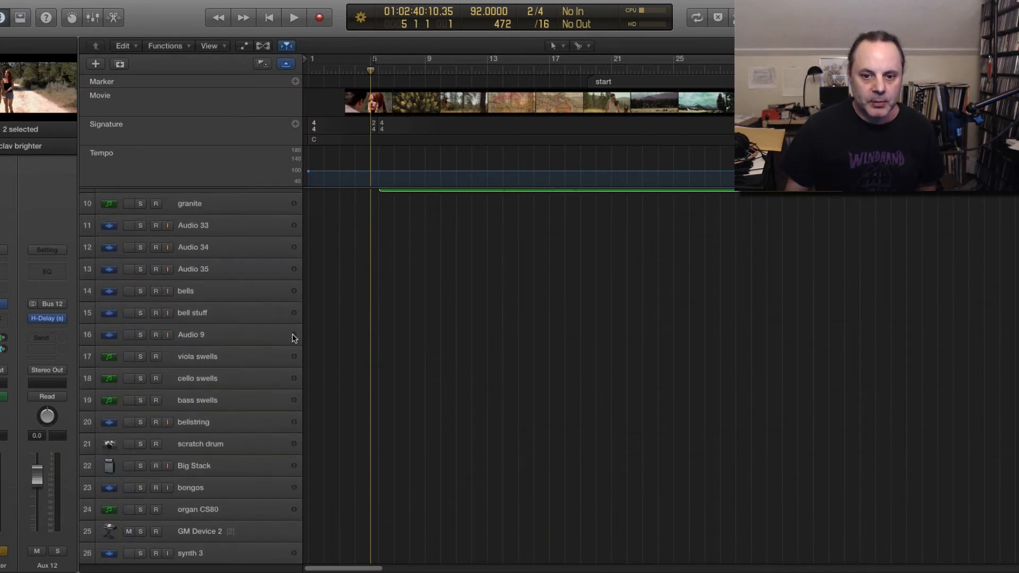
{"action": "scroll", "coordinate": [291, 338], "scroll_direction": "down", "scroll_amount": 8}
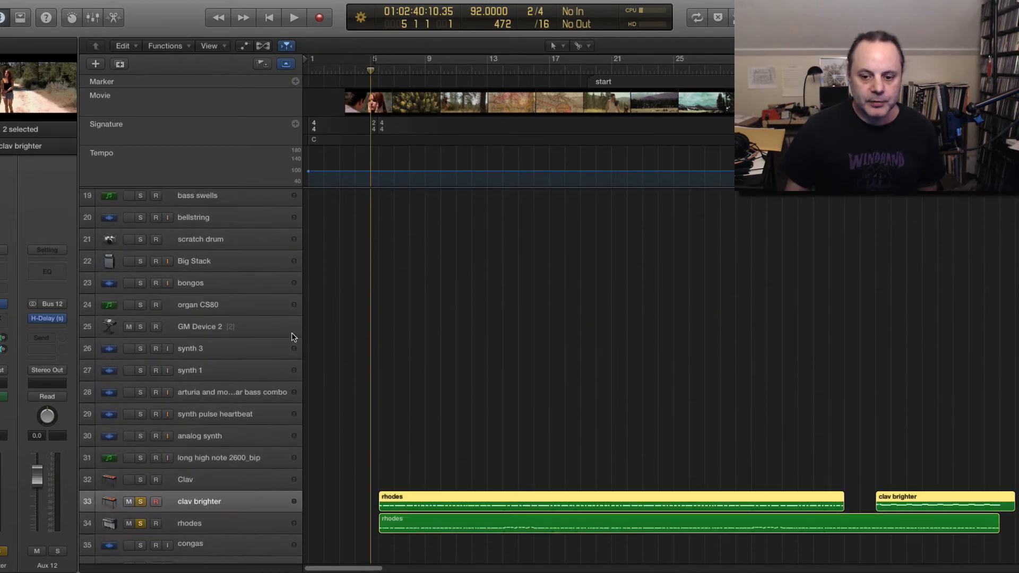
Play the soloed rhodes, clav brighter and iliya acc tracks from bar 5, and replay their opening from bar 6.
{"action": "key", "text": "space"}
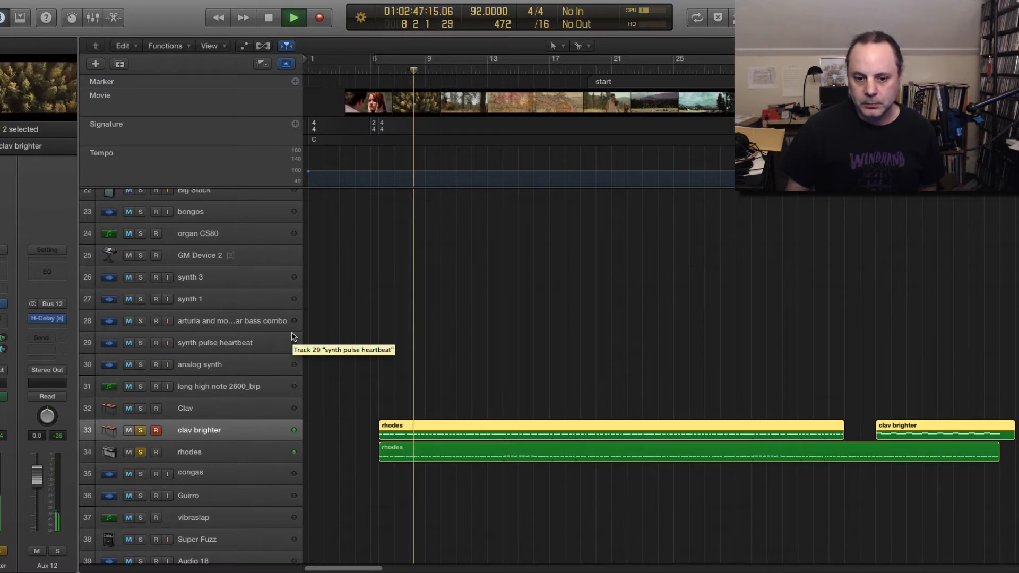
{"action": "scroll", "coordinate": [293, 337], "scroll_direction": "down", "scroll_amount": 6}
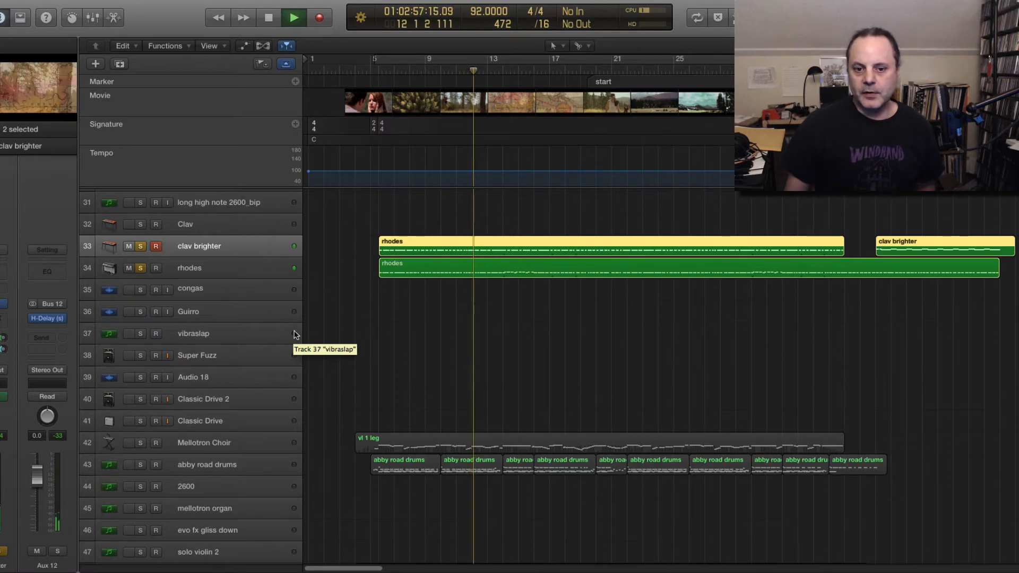
{"action": "key", "text": "space"}
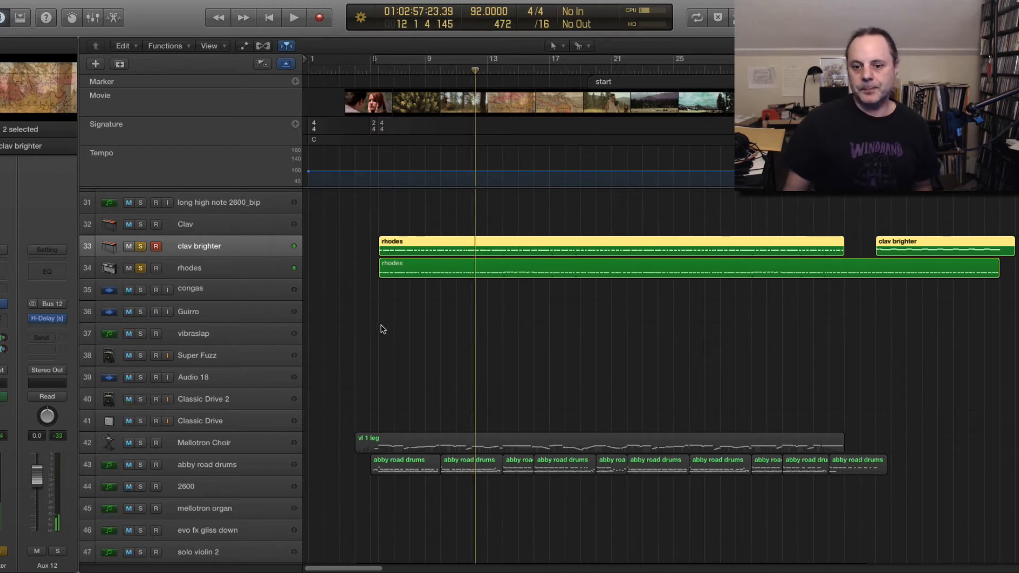
{"action": "left_click", "coordinate": [376, 71]}
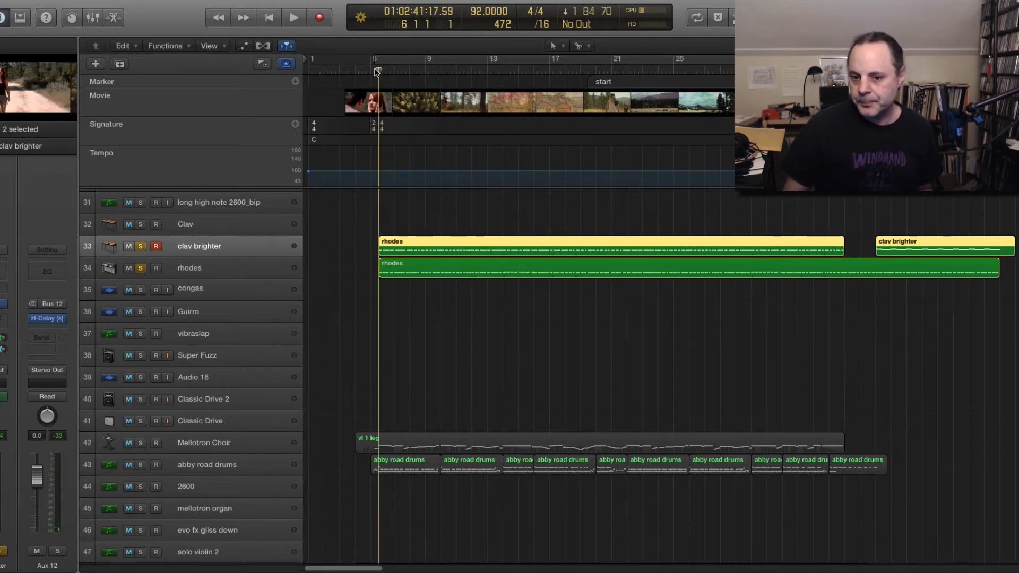
{"action": "key", "text": "space"}
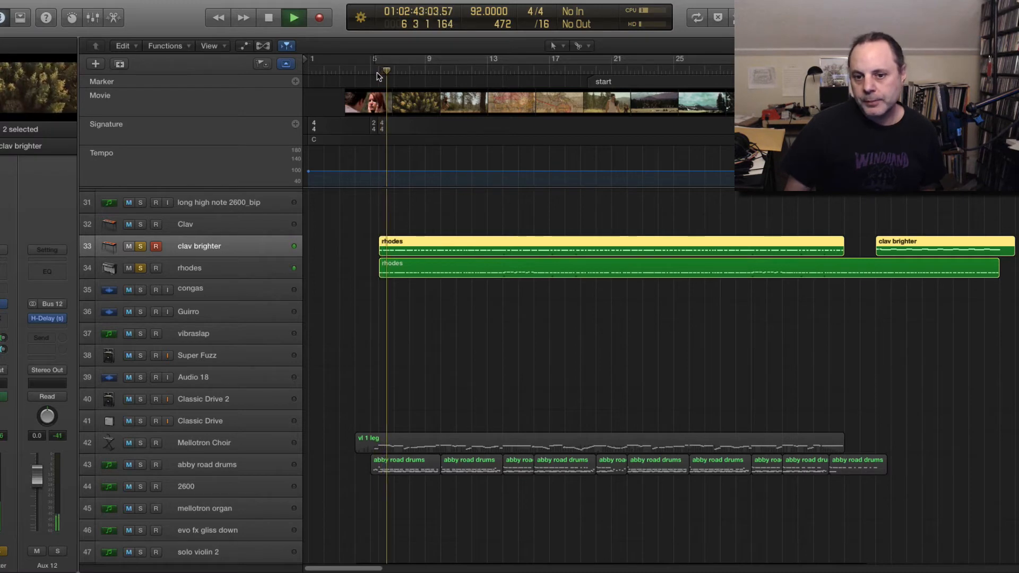
{"action": "key", "text": "space"}
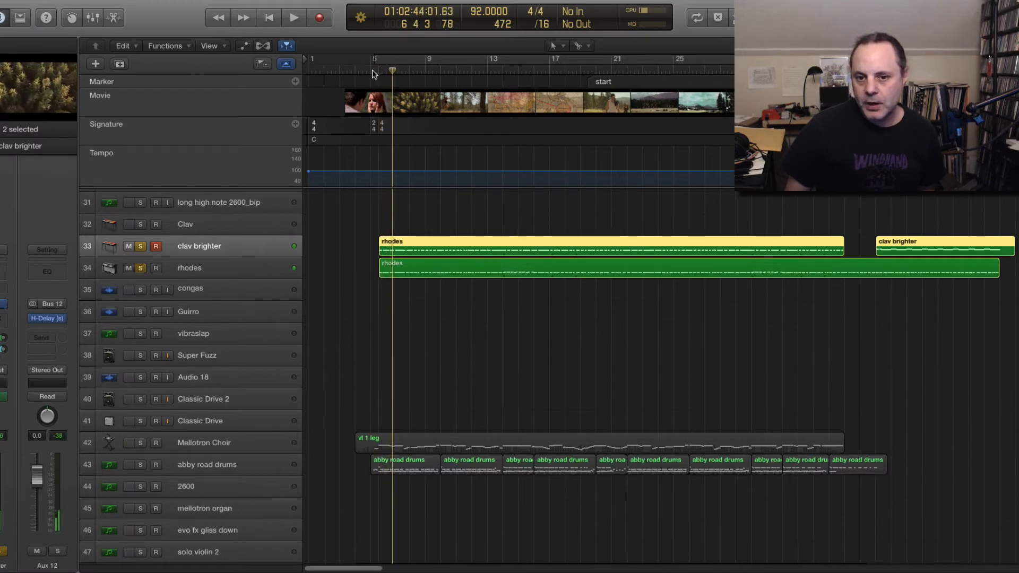
Play from bar 5, add the vla sus track to the solo and select it during playback, and stop at bar 15.
{"action": "left_click", "coordinate": [371, 69]}
{"action": "key", "text": "space"}
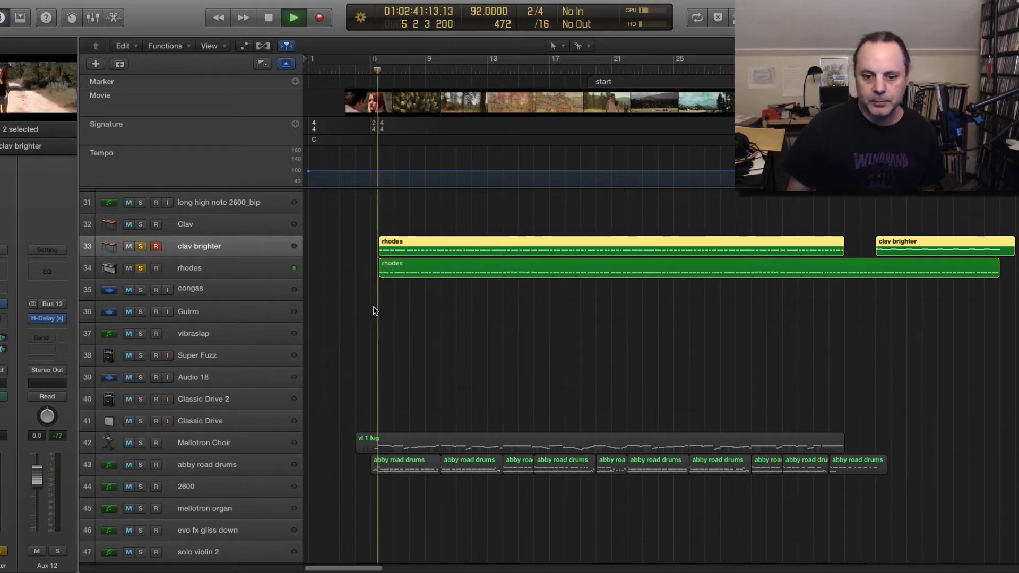
{"action": "scroll", "coordinate": [291, 428], "scroll_direction": "down", "scroll_amount": 10}
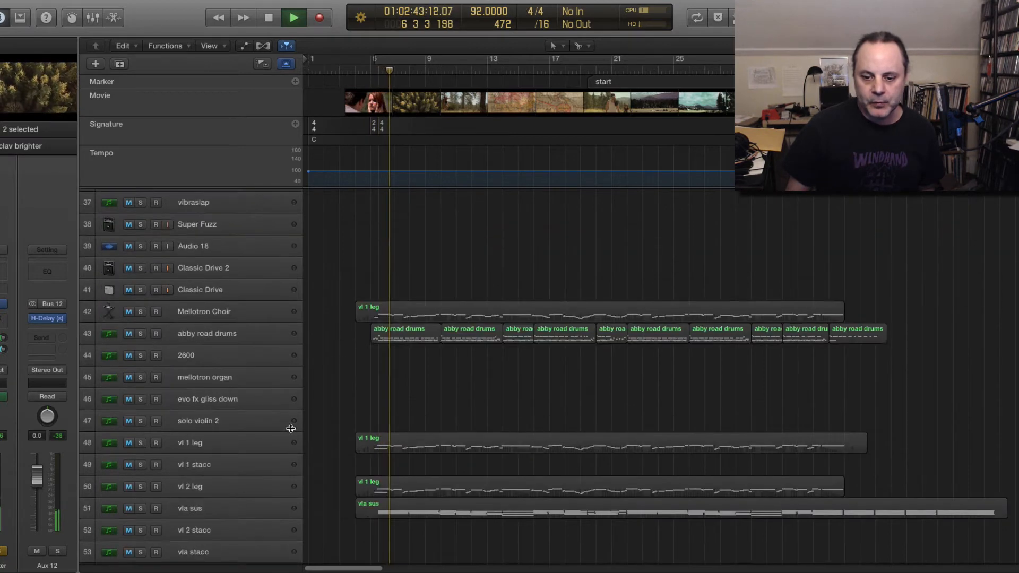
{"action": "left_click", "coordinate": [142, 390]}
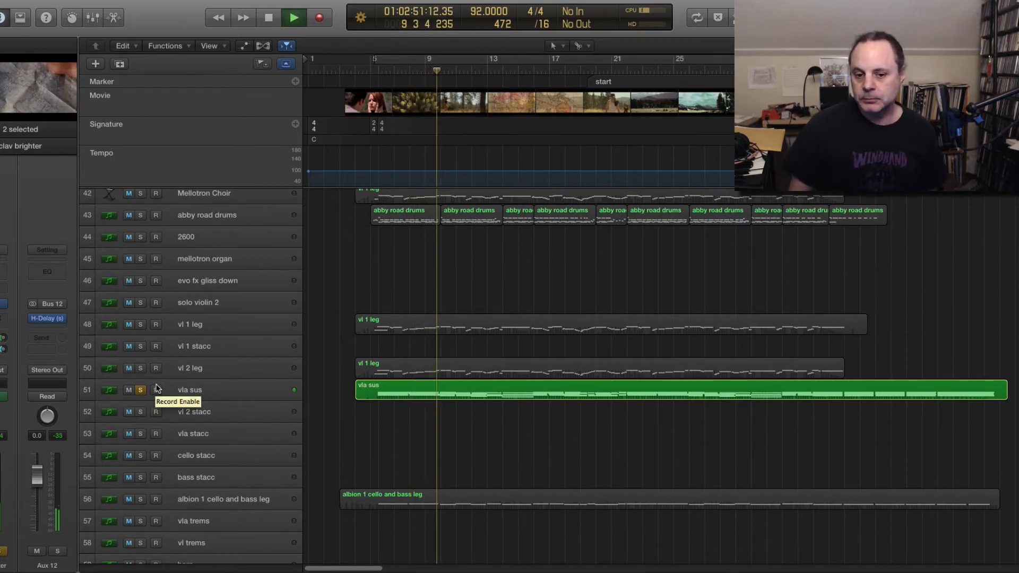
{"action": "left_click", "coordinate": [183, 391]}
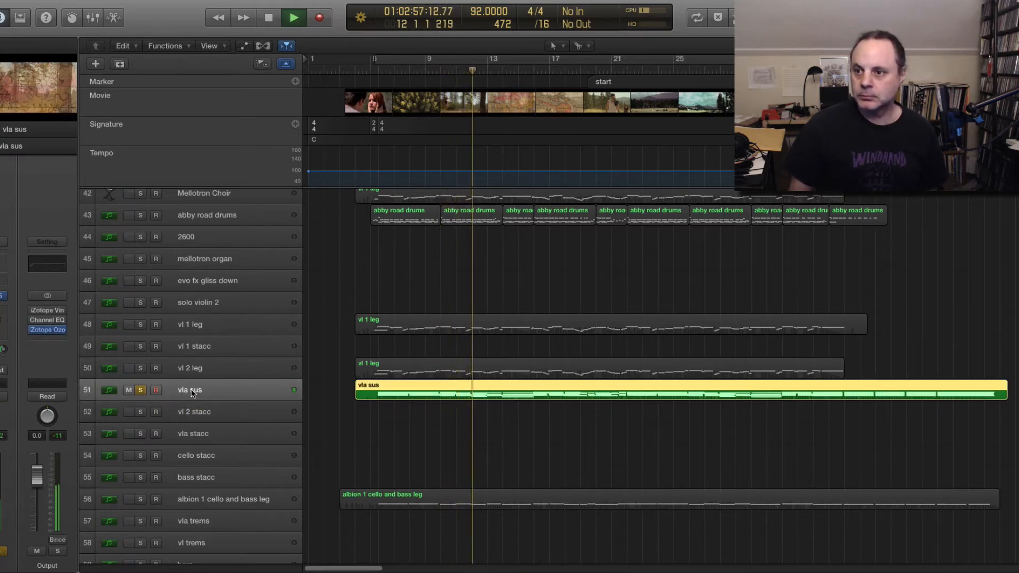
{"action": "scroll", "coordinate": [190, 391], "scroll_direction": "up", "scroll_amount": 1}
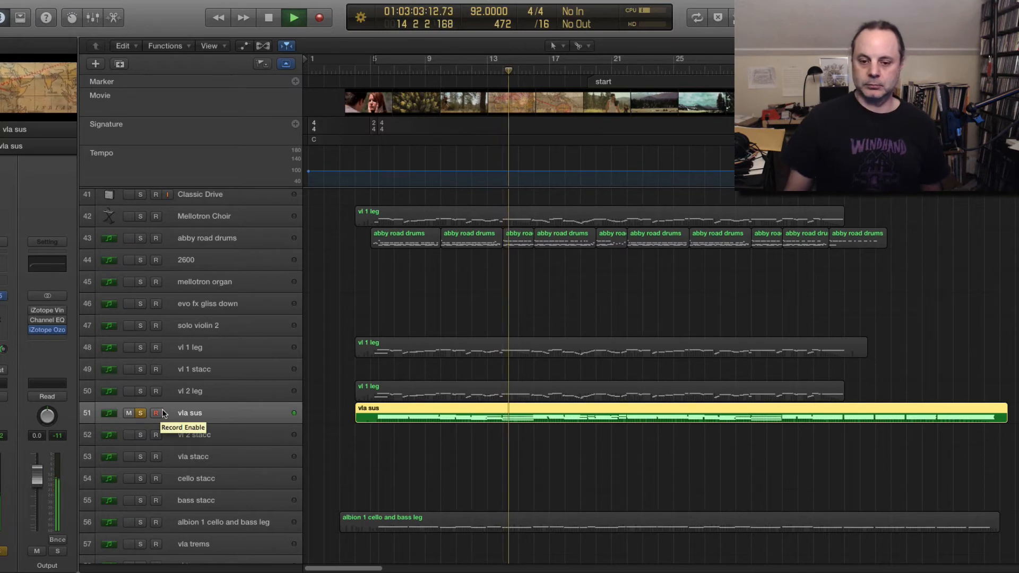
{"action": "key", "text": "space"}
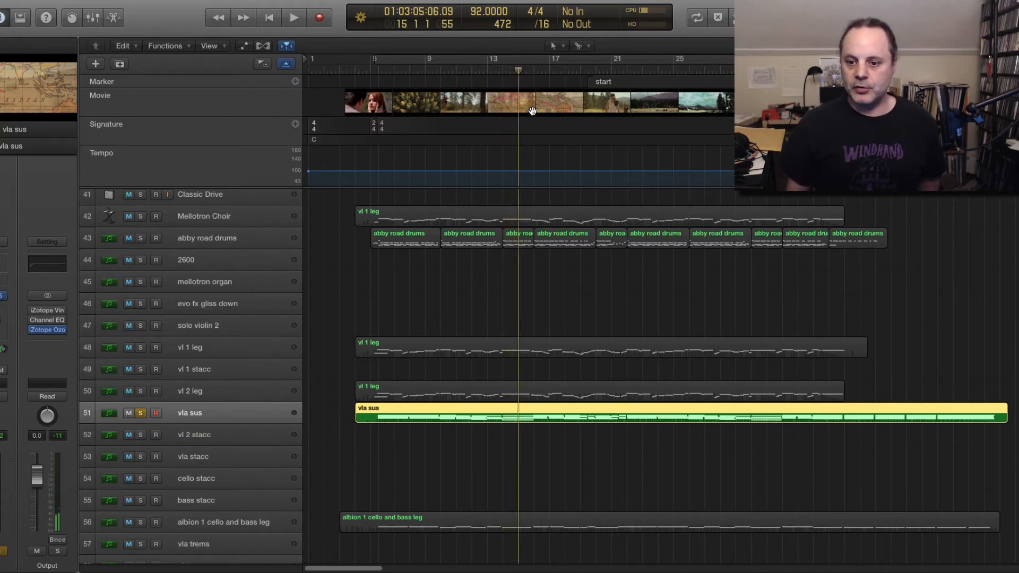
Resume playback, watch the montage movie in its enlarged window, close that window, and continue playing up to bar 22.
{"action": "key", "text": "space"}
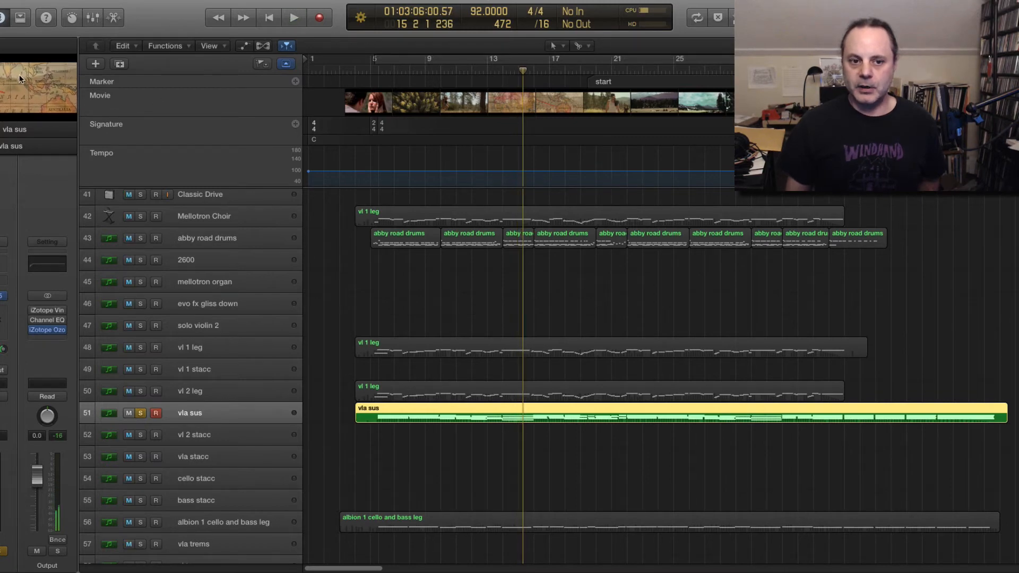
{"action": "key", "text": "space"}
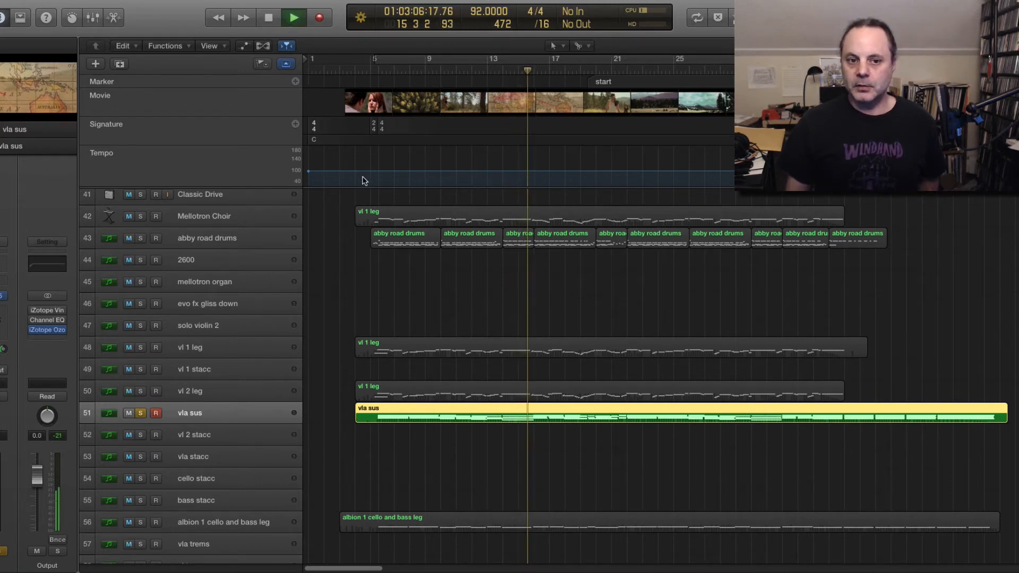
{"action": "double_click", "coordinate": [50, 95]}
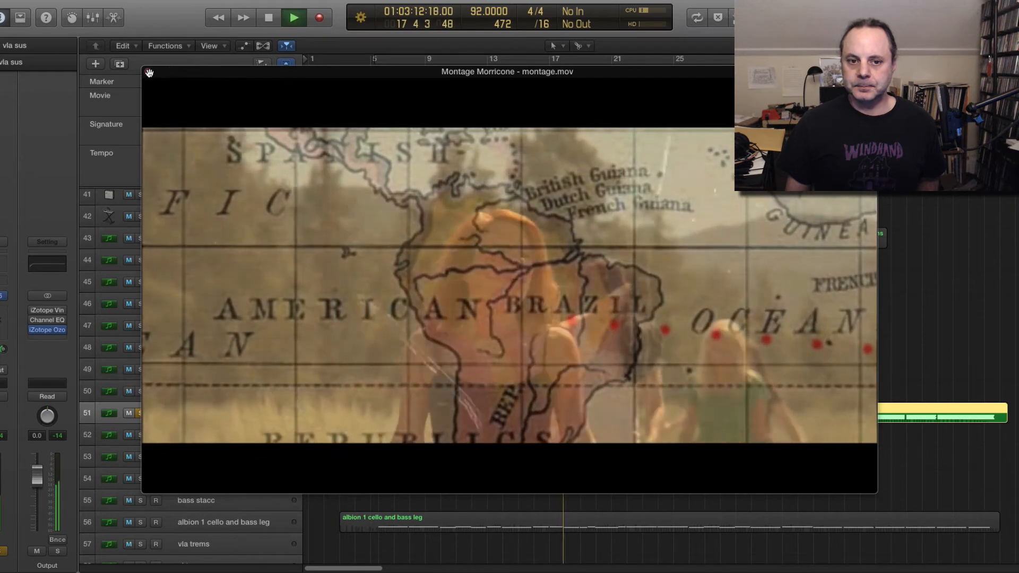
{"action": "left_click", "coordinate": [148, 72]}
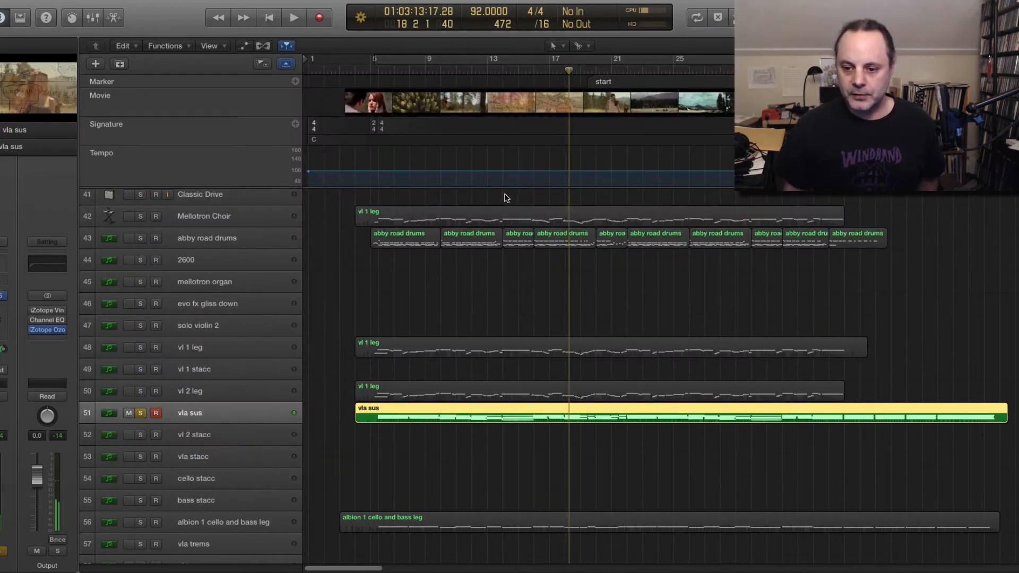
{"action": "key", "text": "space"}
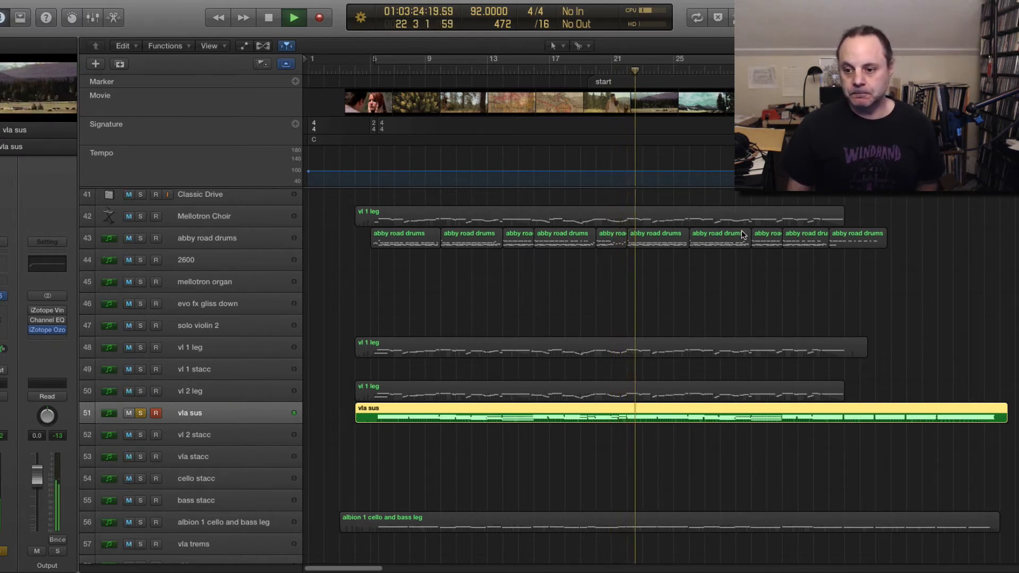
{"action": "key", "text": "space"}
Turn off solo on the clav brighter, rhodes, vla sus and iliya acc tracks.
{"action": "scroll", "coordinate": [741, 234], "scroll_direction": "up", "scroll_amount": 1}
{"action": "scroll", "coordinate": [743, 234], "scroll_direction": "up", "scroll_amount": 5}
{"action": "scroll", "coordinate": [772, 204], "scroll_direction": "up", "scroll_amount": 8}
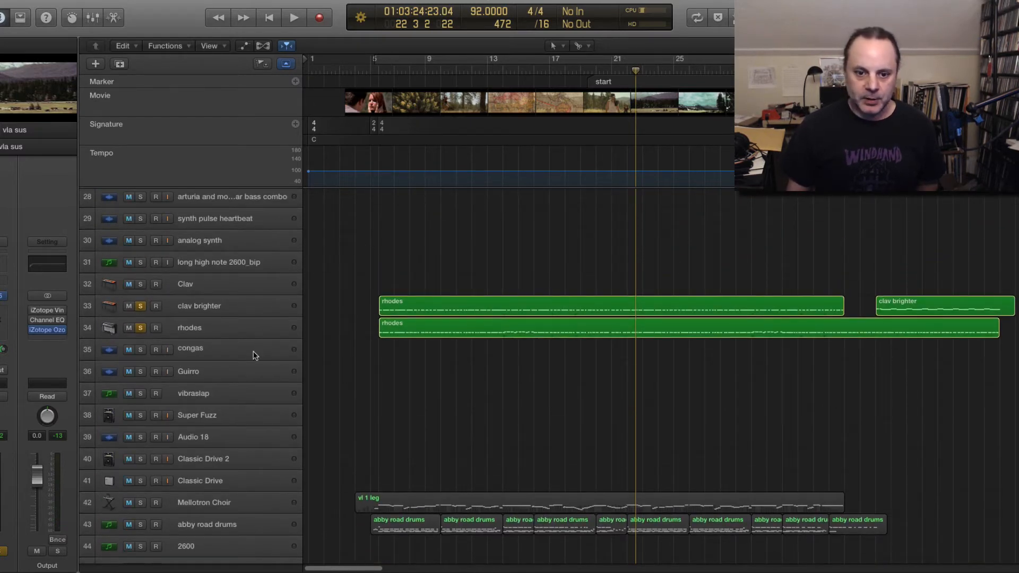
{"action": "left_click", "coordinate": [141, 305]}
{"action": "left_click", "coordinate": [139, 327]}
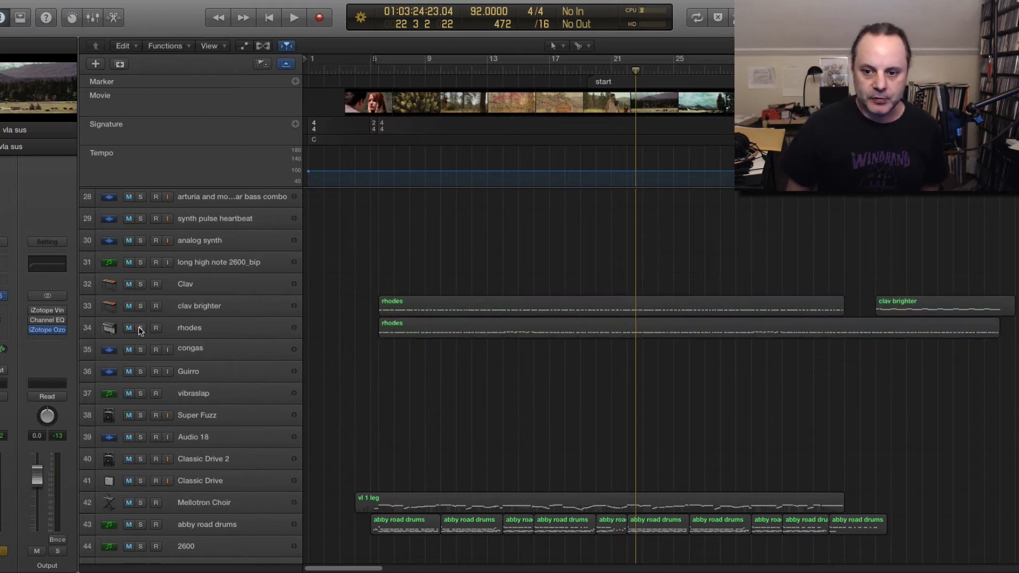
{"action": "scroll", "coordinate": [348, 370], "scroll_direction": "down", "scroll_amount": 12}
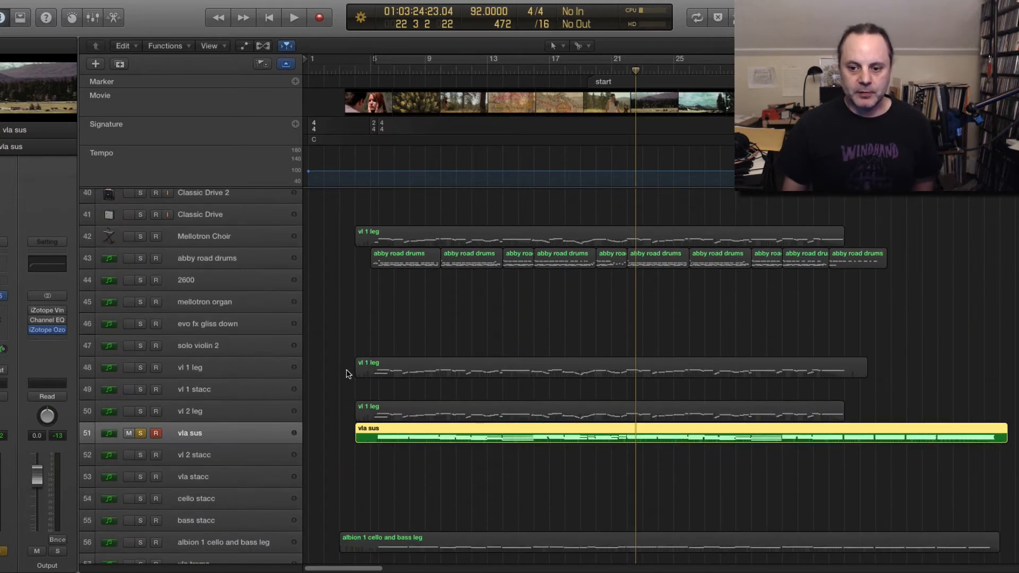
{"action": "left_click", "coordinate": [140, 434]}
{"action": "scroll", "coordinate": [262, 422], "scroll_direction": "up", "scroll_amount": 15}
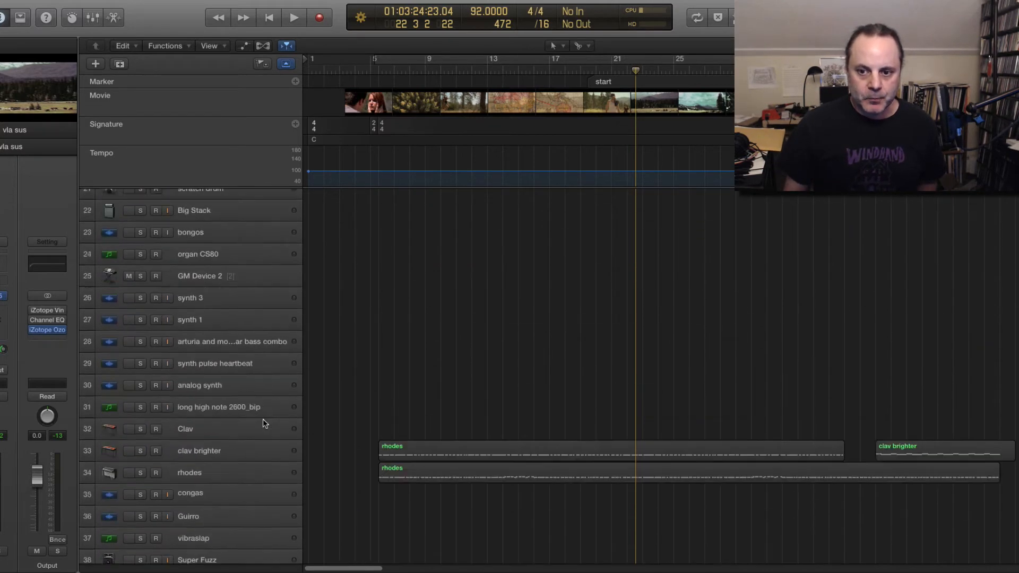
{"action": "scroll", "coordinate": [262, 418], "scroll_direction": "up", "scroll_amount": 3}
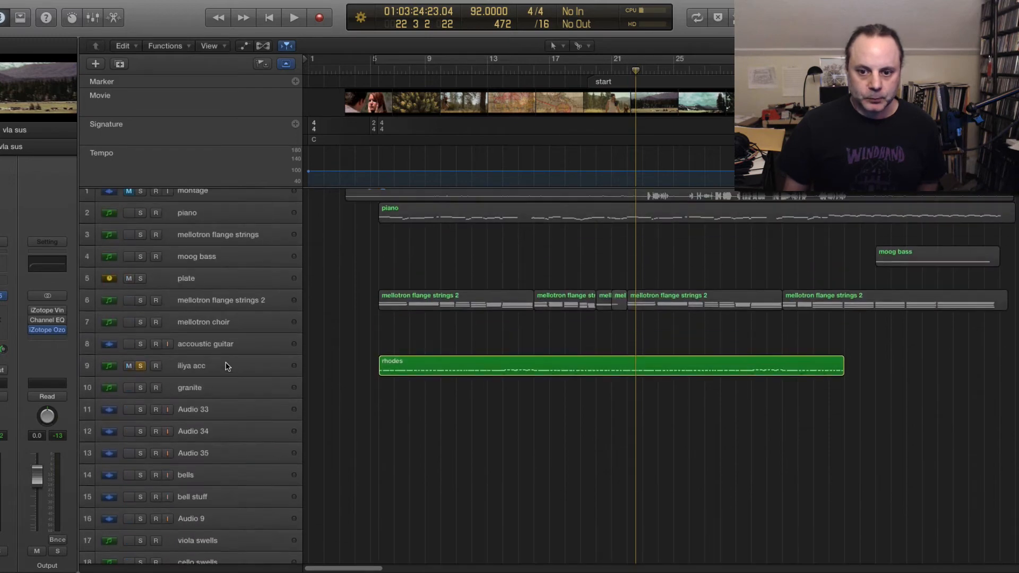
{"action": "left_click", "coordinate": [140, 366]}
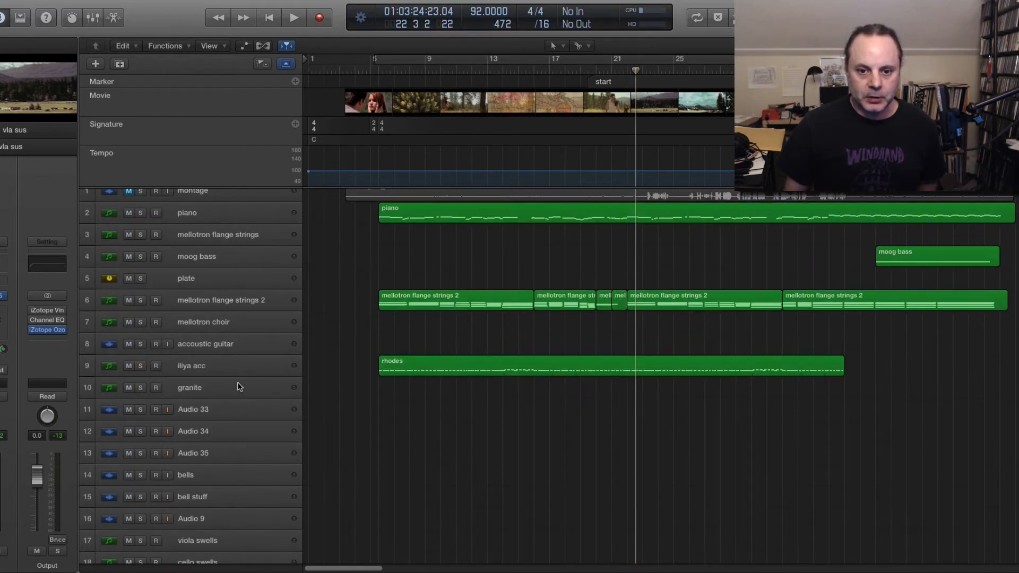
Solo the albion 1 cello and bass leg track and return the playhead to bar 6.
{"action": "scroll", "coordinate": [262, 383], "scroll_direction": "down", "scroll_amount": 17}
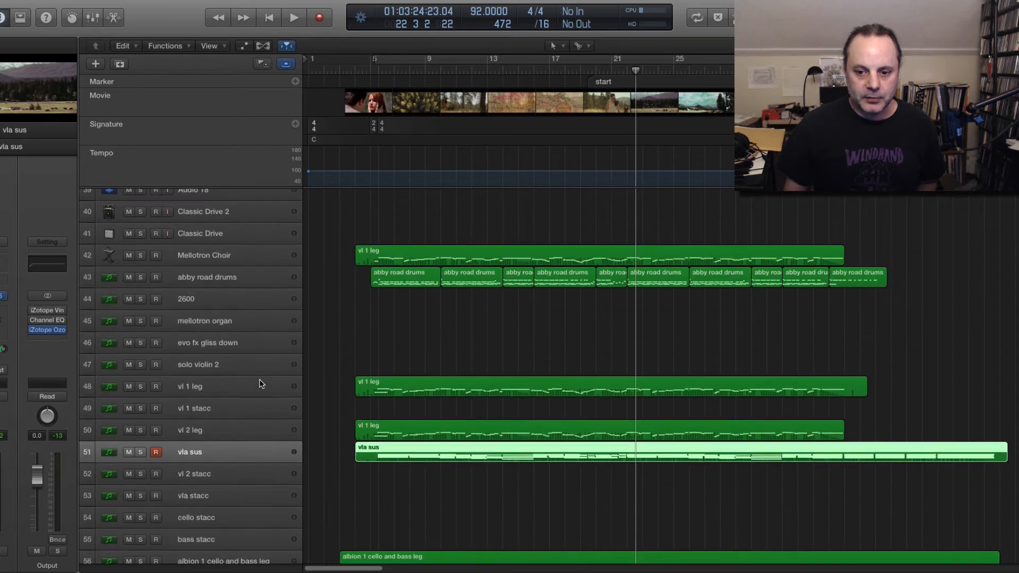
{"action": "scroll", "coordinate": [260, 383], "scroll_direction": "down", "scroll_amount": 4}
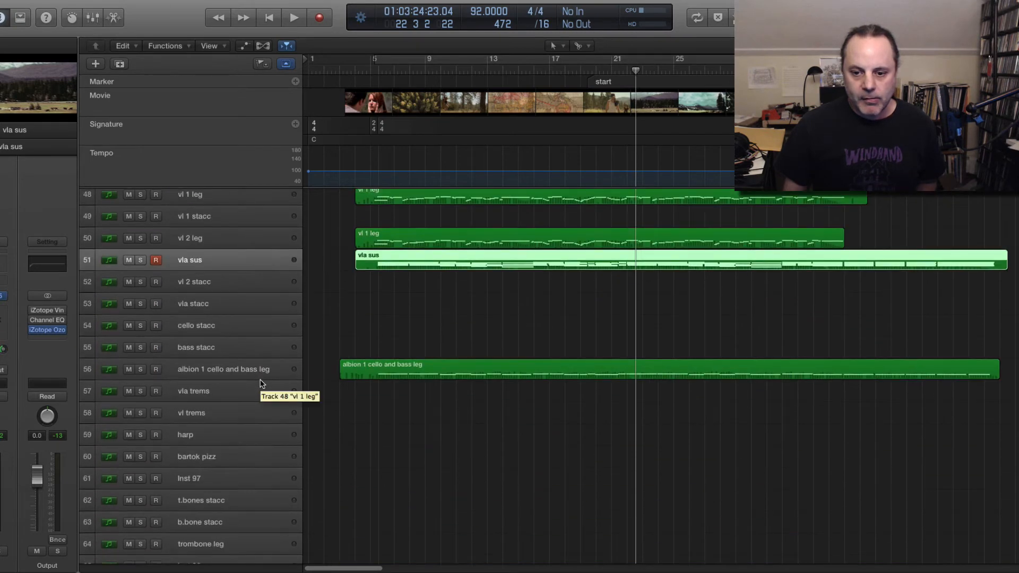
{"action": "left_click", "coordinate": [140, 369]}
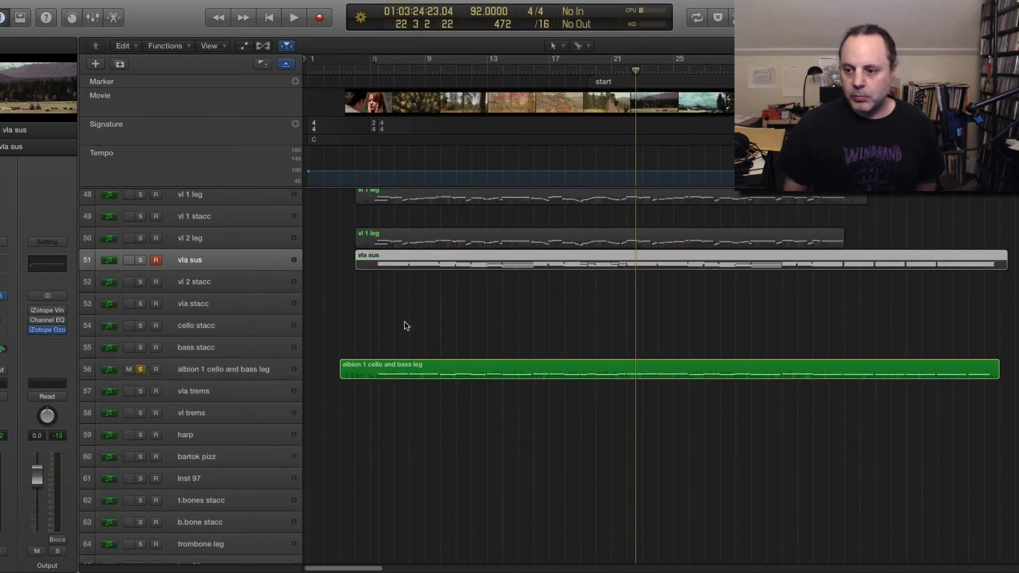
{"action": "scroll", "coordinate": [382, 342], "scroll_direction": "up", "scroll_amount": 2}
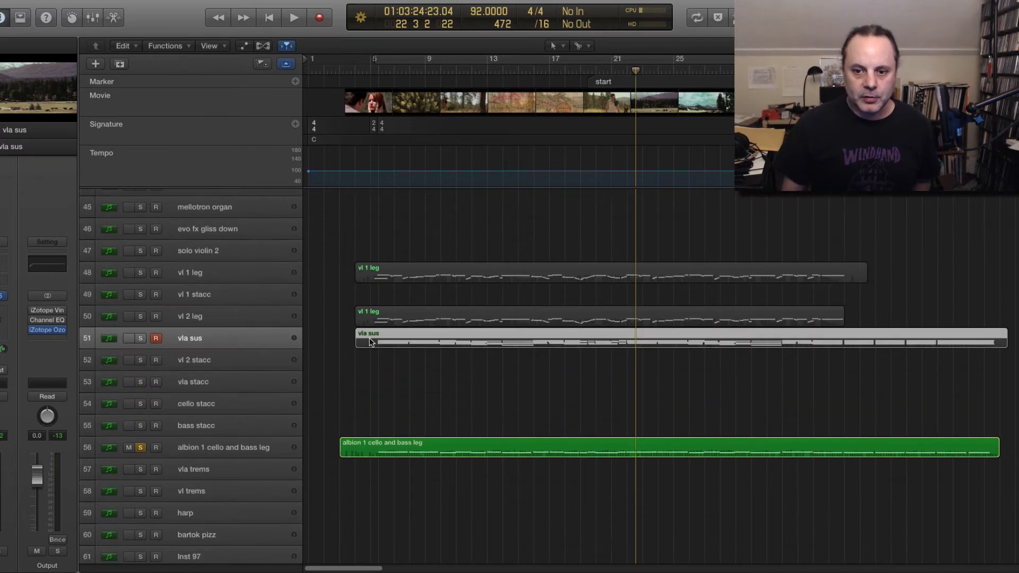
{"action": "left_click", "coordinate": [376, 74]}
Select the albion 1 cello and bass leg track, examine its String Lo - Legato instrument in Kontakt 5, and close the plug-in.
{"action": "left_click", "coordinate": [198, 447]}
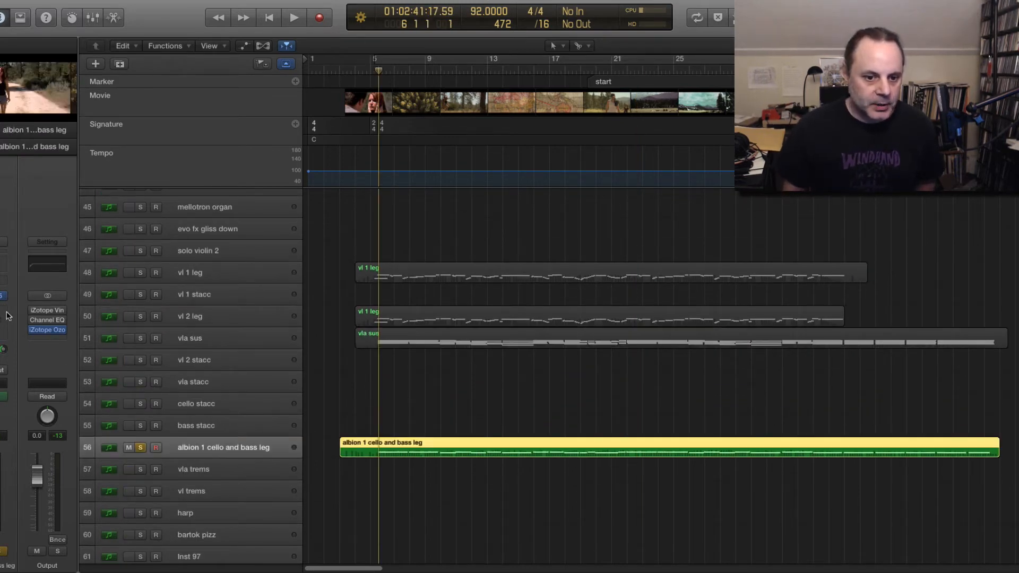
{"action": "left_click", "coordinate": [1, 296]}
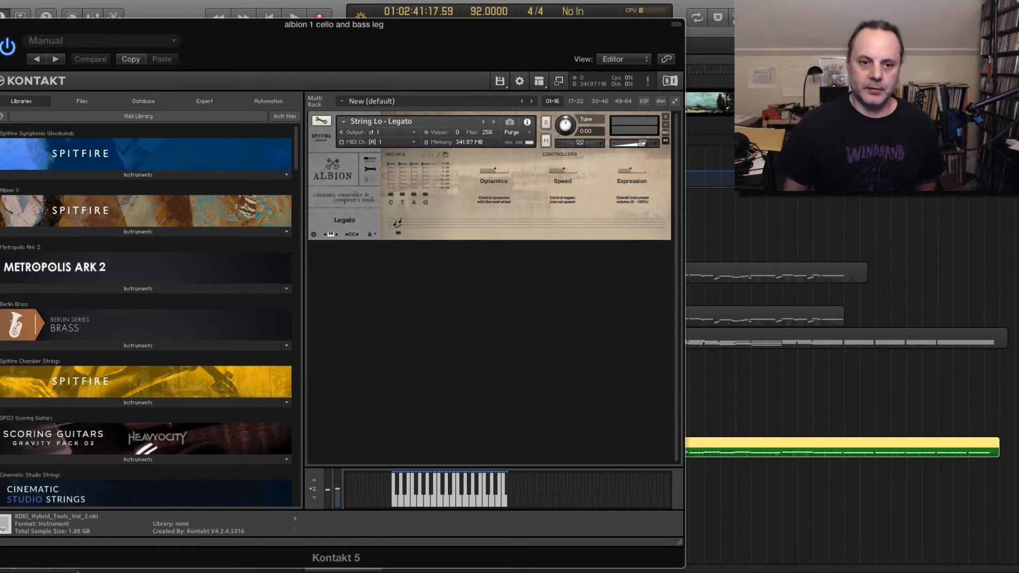
{"action": "key", "text": "super+w"}
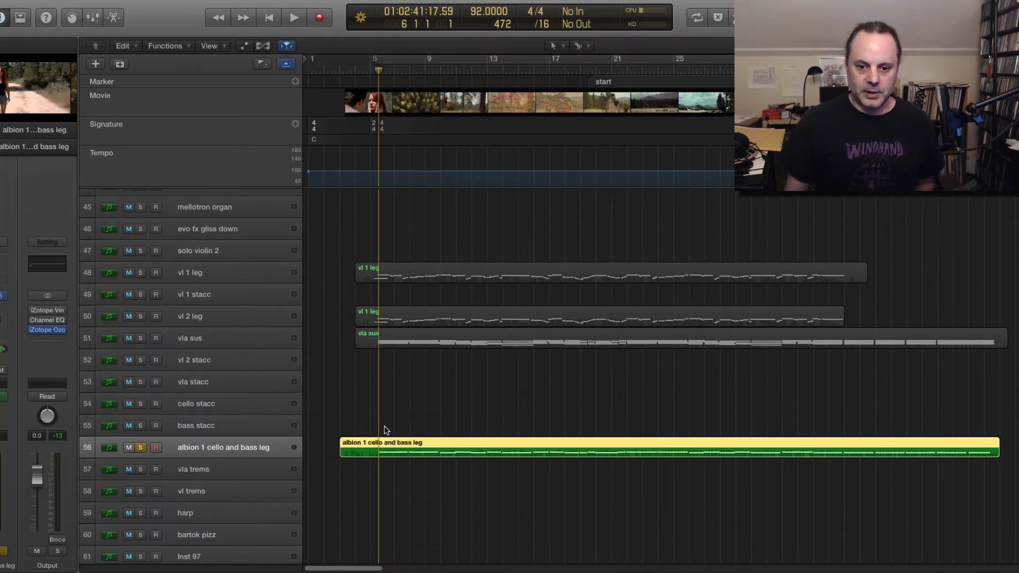
Play the low strings from bar 6, adding vla sus, vl 2 leg and vl 1 leg to the solo, and stop at bar 22.
{"action": "key", "text": "space"}
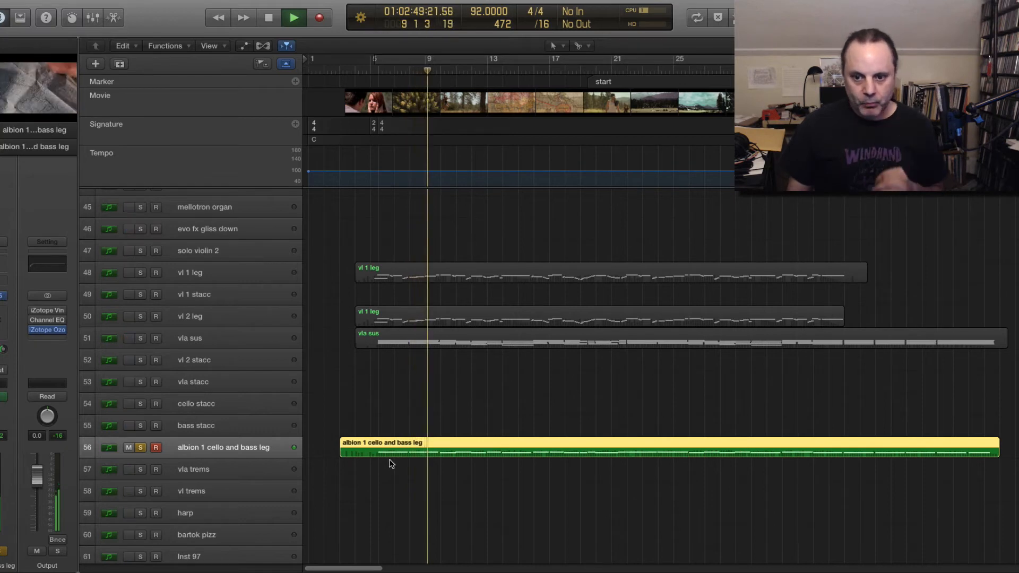
{"action": "left_click", "coordinate": [140, 338]}
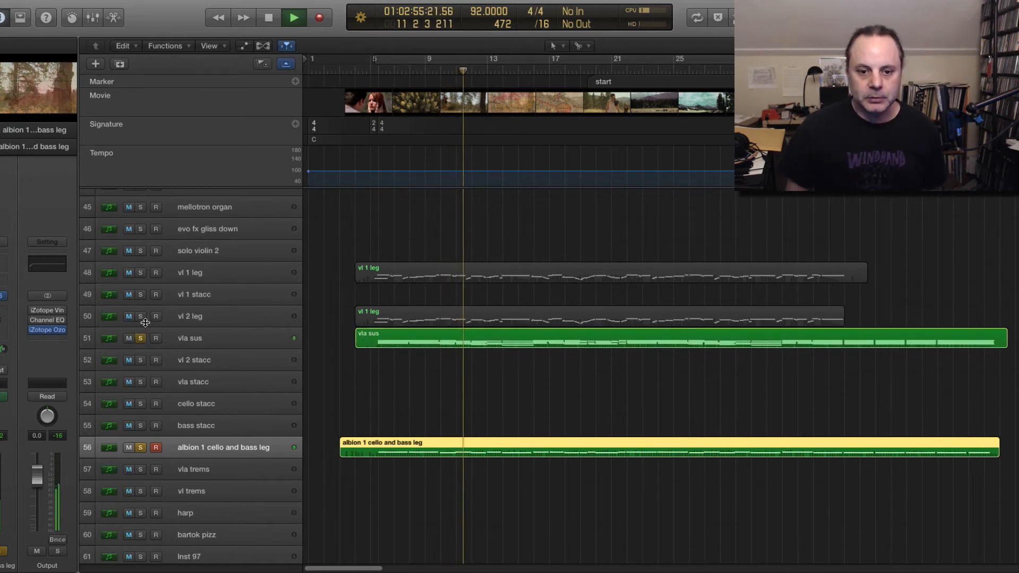
{"action": "left_click", "coordinate": [140, 315]}
{"action": "left_click", "coordinate": [141, 273]}
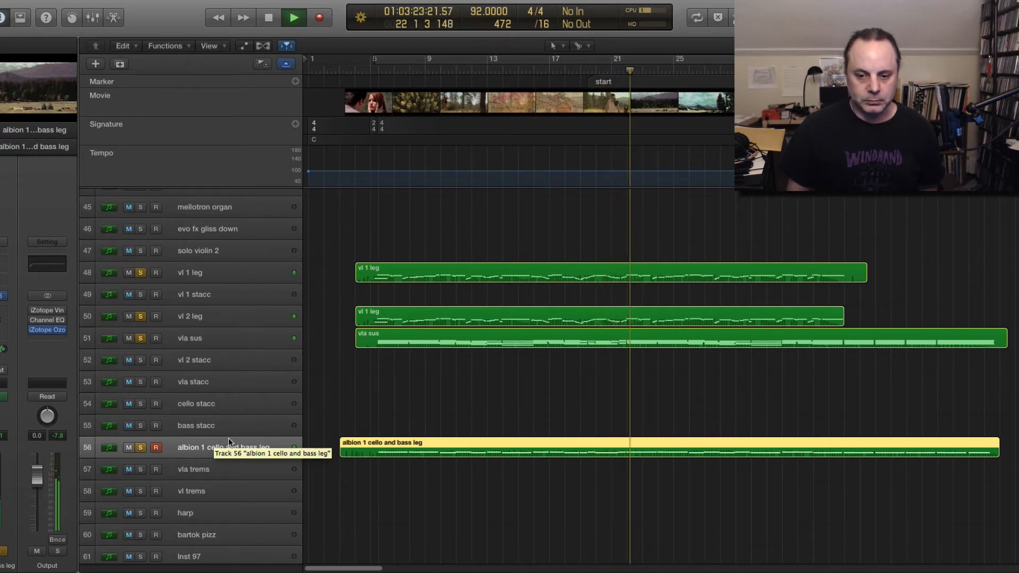
{"action": "key", "text": "space"}
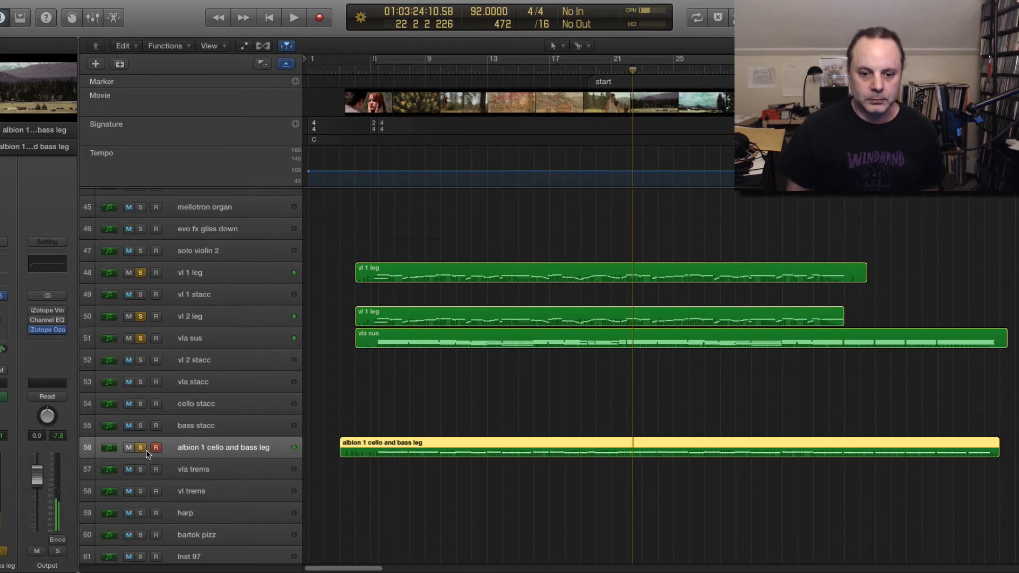
Turn off solo on vla sus, vl 2 leg and vl 1 leg, keeping only albion 1 cello and bass leg soloed.
{"action": "left_click", "coordinate": [140, 338]}
{"action": "left_click", "coordinate": [140, 317]}
{"action": "left_click", "coordinate": [140, 273]}
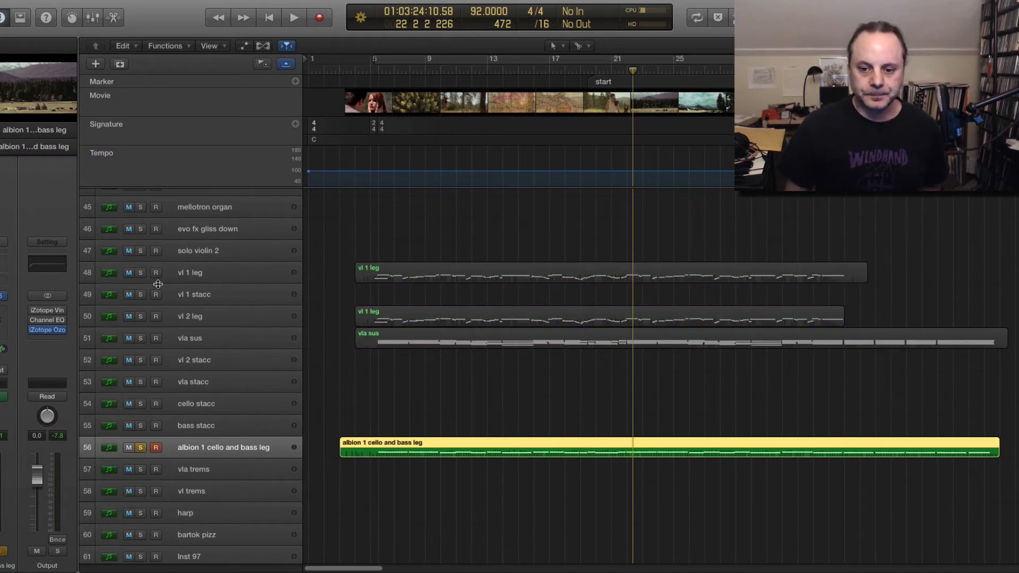
Turn off solo on the albion 1 cello and bass leg track.
{"action": "scroll", "coordinate": [288, 355], "scroll_direction": "down", "scroll_amount": 5}
{"action": "scroll", "coordinate": [290, 360], "scroll_direction": "down", "scroll_amount": 1}
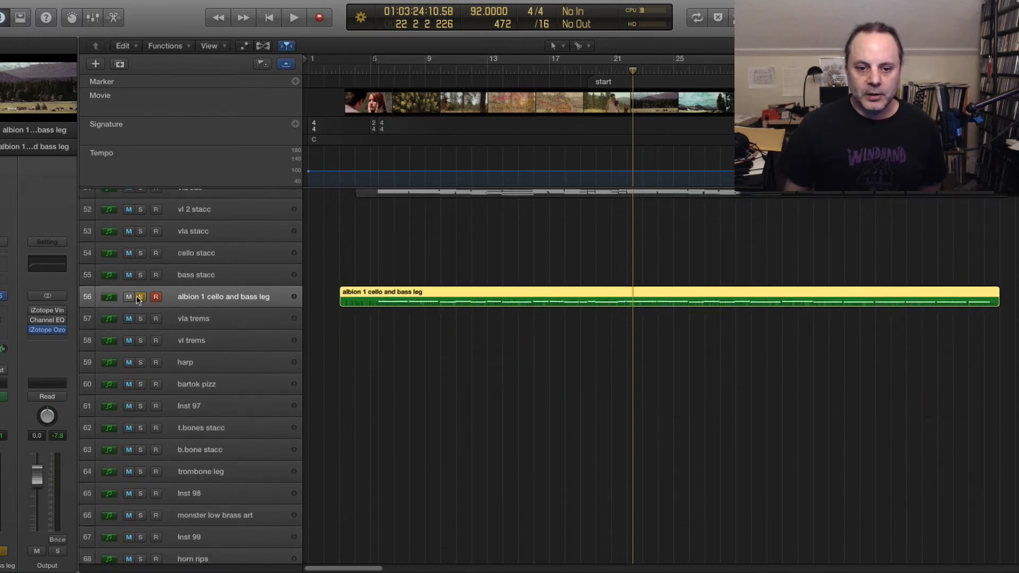
{"action": "left_click", "coordinate": [140, 296]}
Select and solo the Big Stack track, play it from bar 5, and stop at bar 7.
{"action": "scroll", "coordinate": [307, 326], "scroll_direction": "down", "scroll_amount": 15}
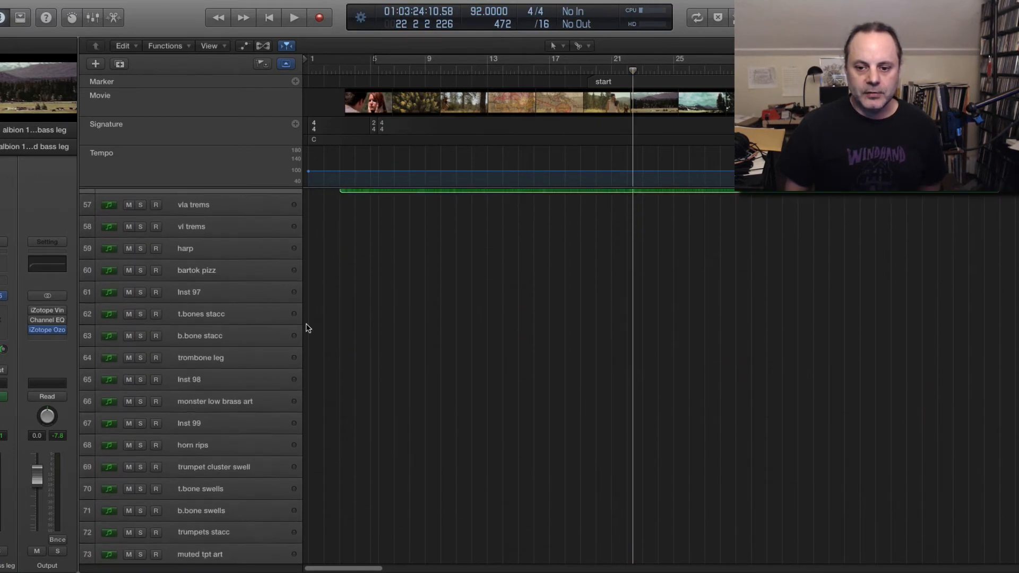
{"action": "scroll", "coordinate": [307, 328], "scroll_direction": "down", "scroll_amount": 18}
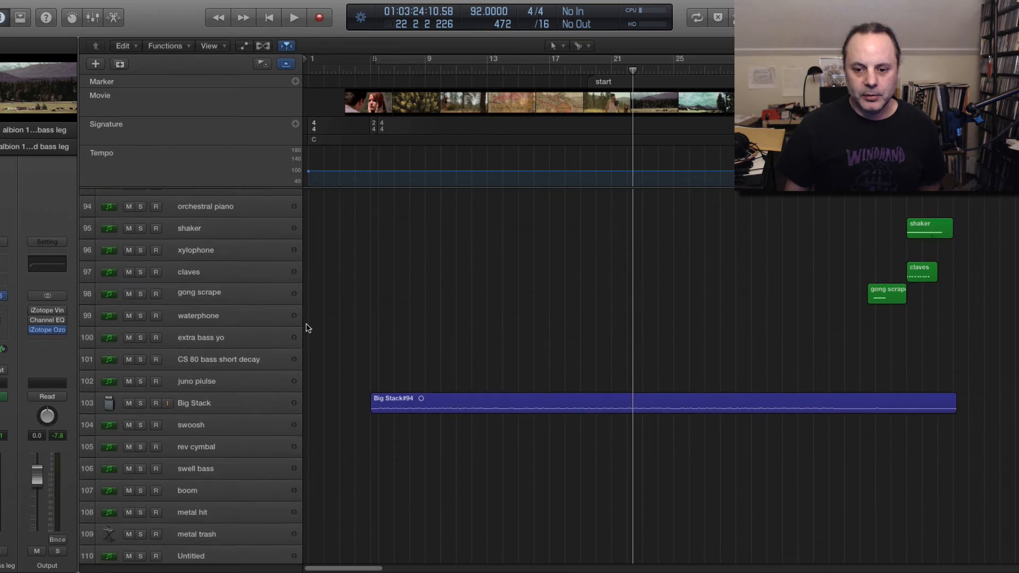
{"action": "scroll", "coordinate": [307, 328], "scroll_direction": "up", "scroll_amount": 3}
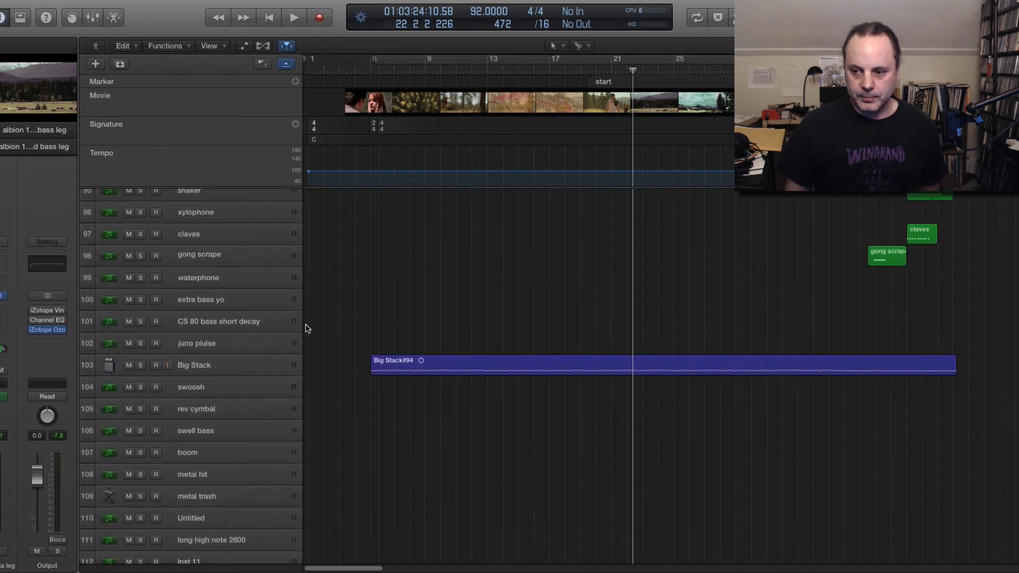
{"action": "left_click", "coordinate": [197, 372]}
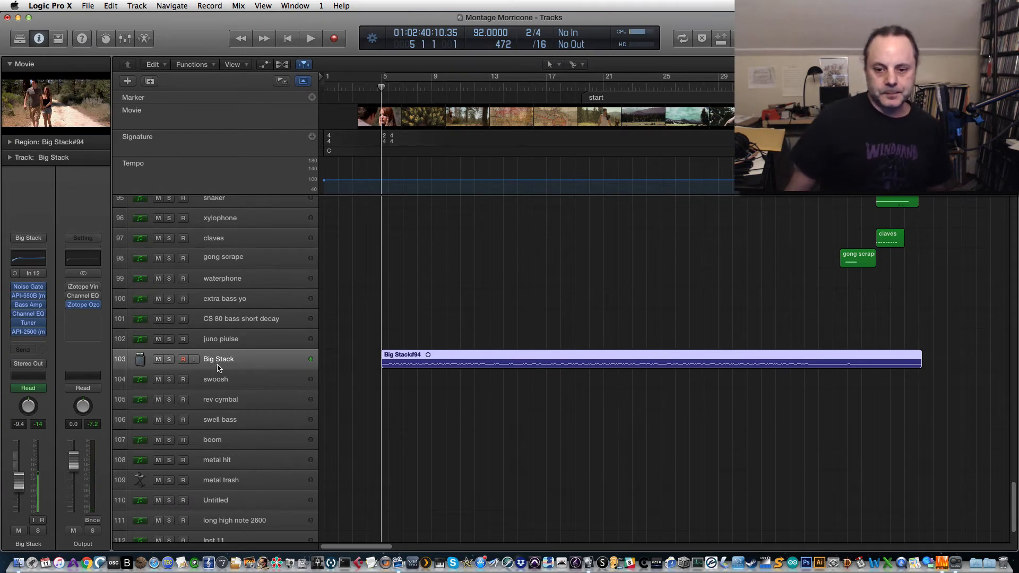
{"action": "left_click", "coordinate": [170, 360]}
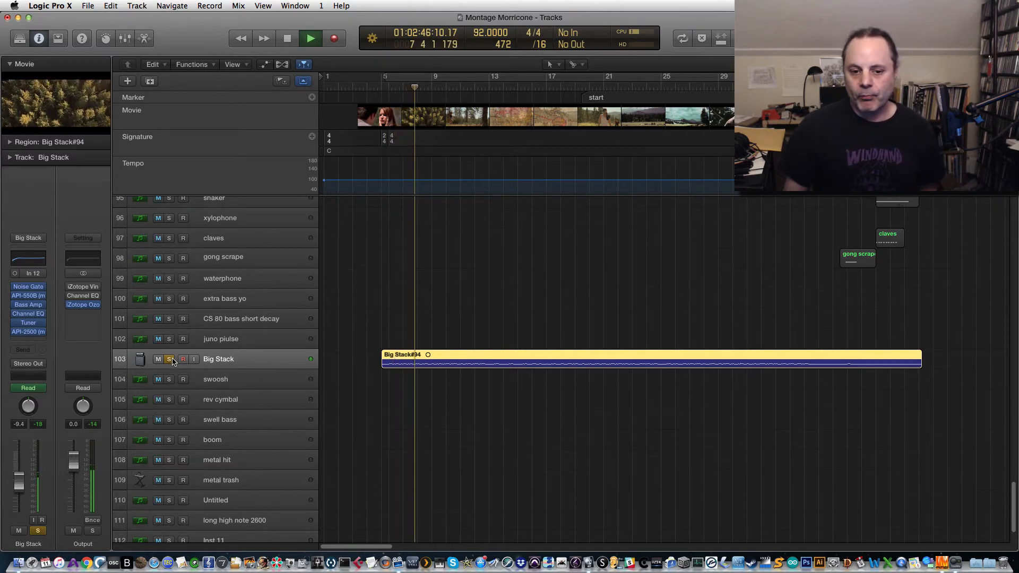
{"action": "key", "text": "space"}
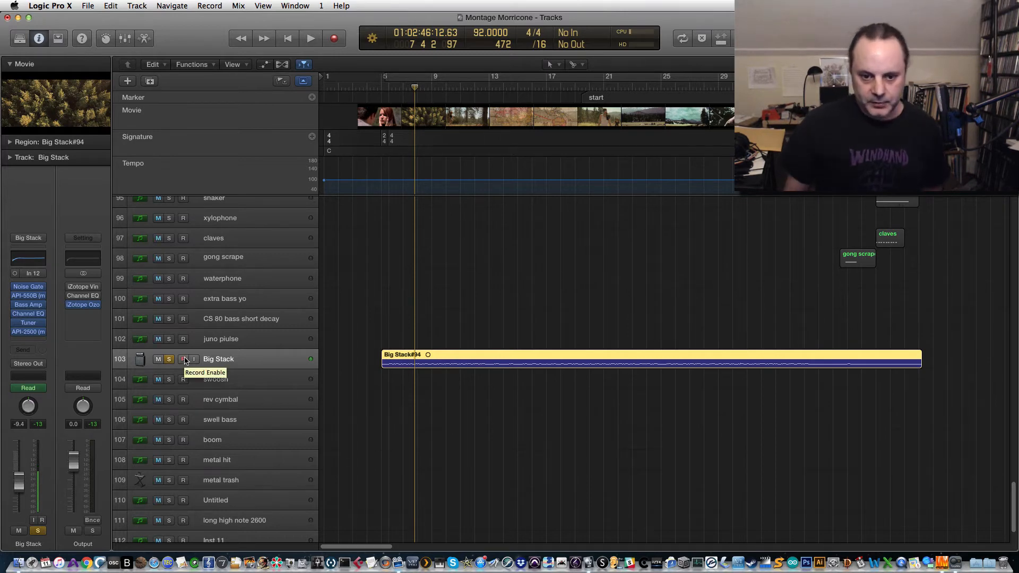
Resume playback of the soloed Big Stack track from bar 7 and stop at bar 12.
{"action": "left_click", "coordinate": [184, 360]}
{"action": "key", "text": "space"}
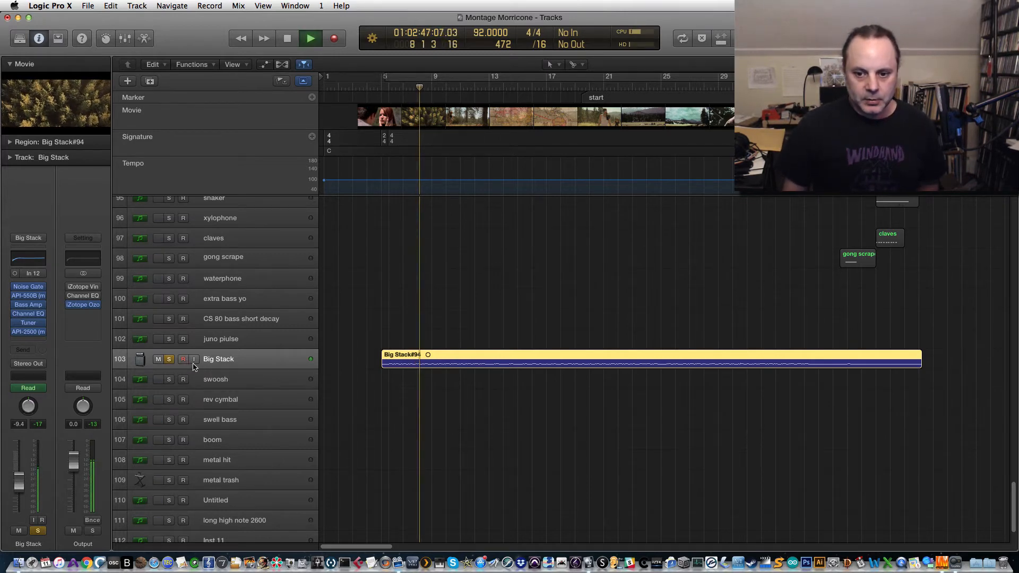
{"action": "scroll", "coordinate": [194, 366], "scroll_direction": "up", "scroll_amount": 5}
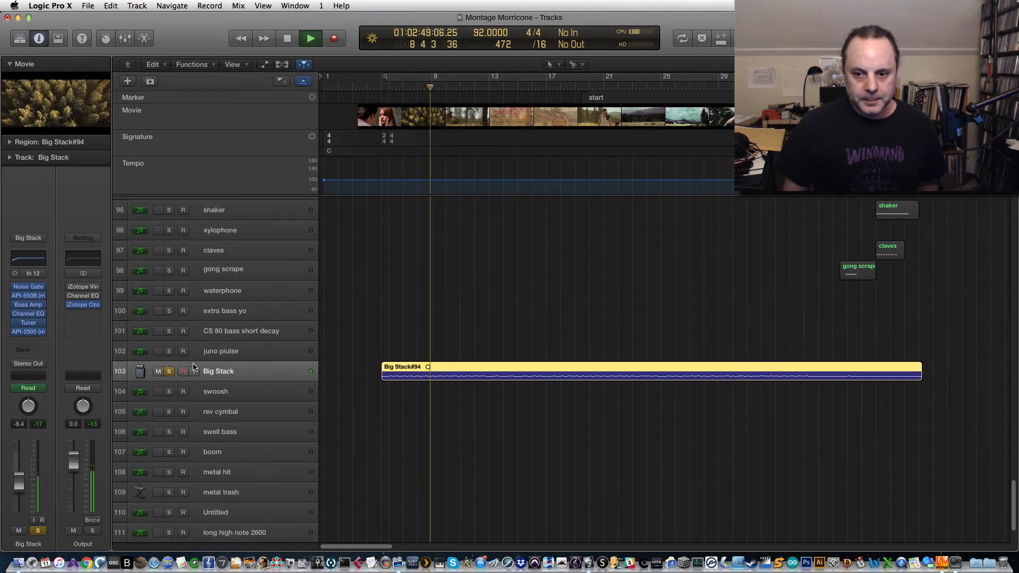
{"action": "scroll", "coordinate": [194, 366], "scroll_direction": "down", "scroll_amount": 5}
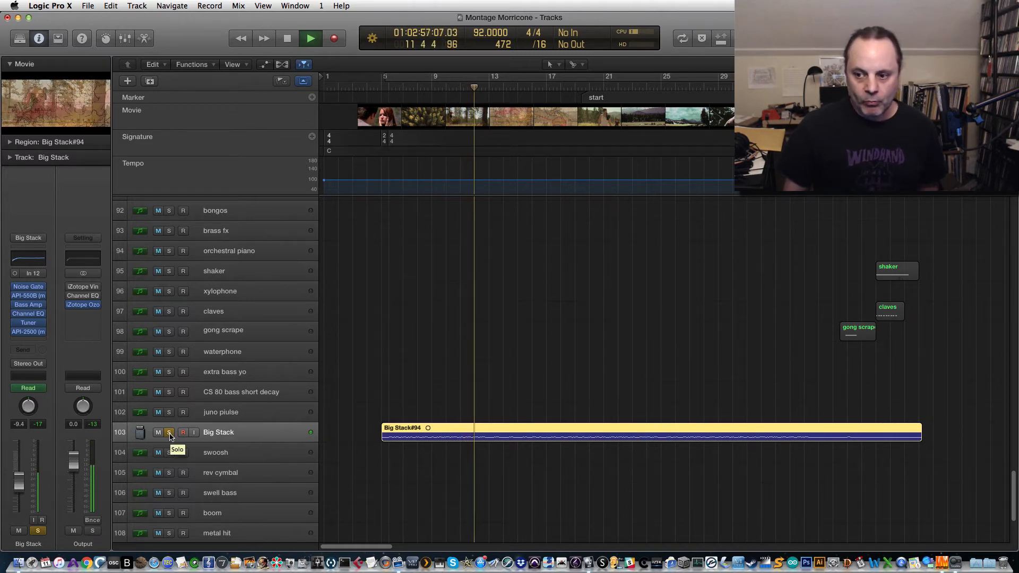
{"action": "key", "text": "space"}
Select the abby road drums track, examine its AR Modern Sparkle Kit Full instrument in Kontakt 5, and close the plug-in.
{"action": "scroll", "coordinate": [287, 366], "scroll_direction": "up", "scroll_amount": 20}
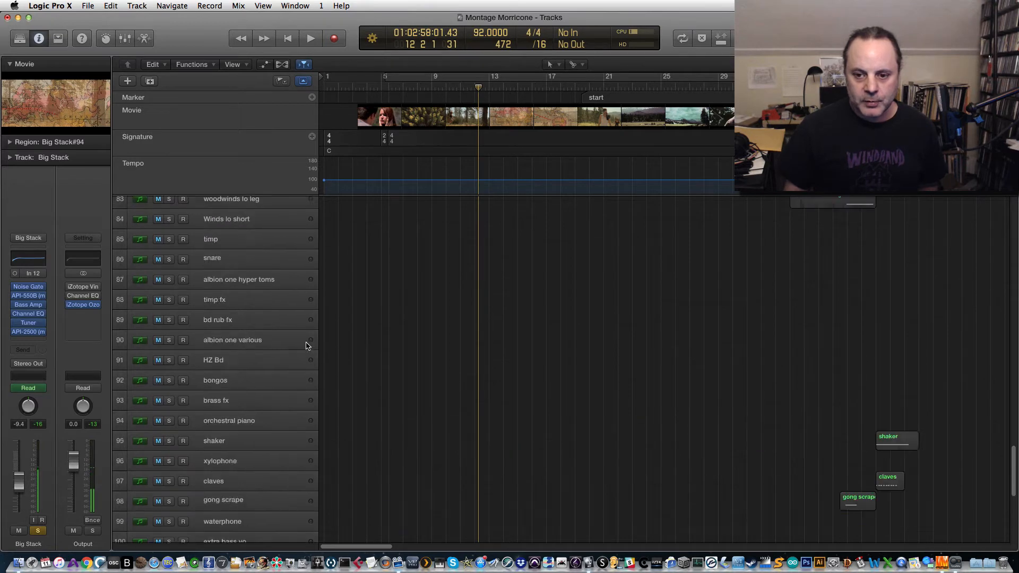
{"action": "scroll", "coordinate": [287, 366], "scroll_direction": "up", "scroll_amount": 20}
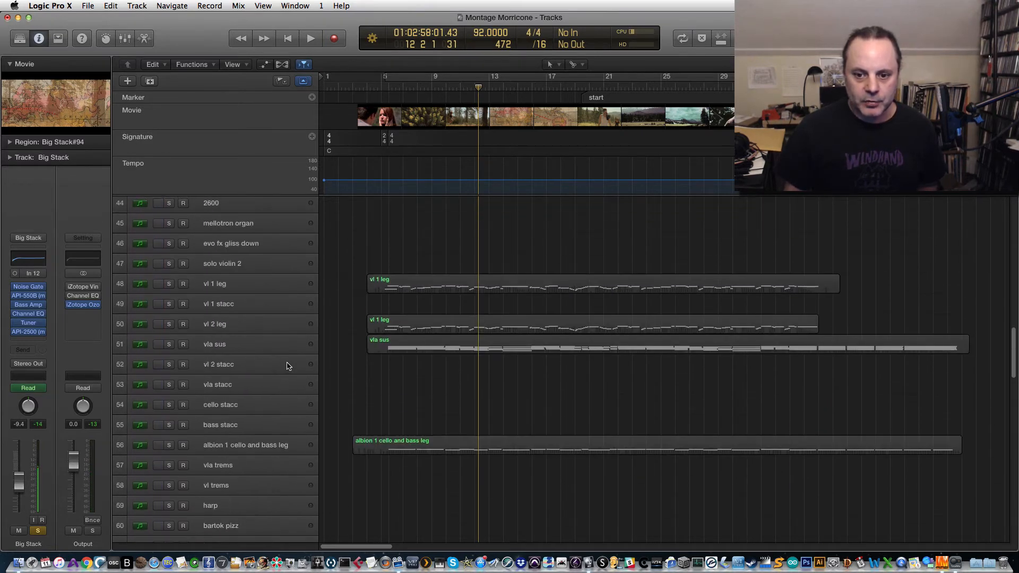
{"action": "scroll", "coordinate": [285, 370], "scroll_direction": "down", "scroll_amount": 5}
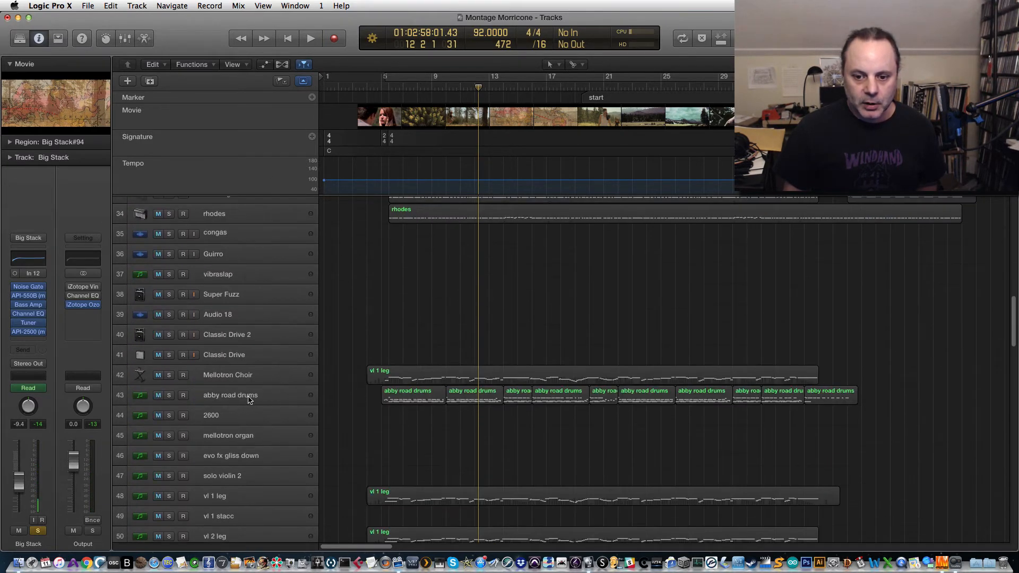
{"action": "left_click", "coordinate": [245, 402]}
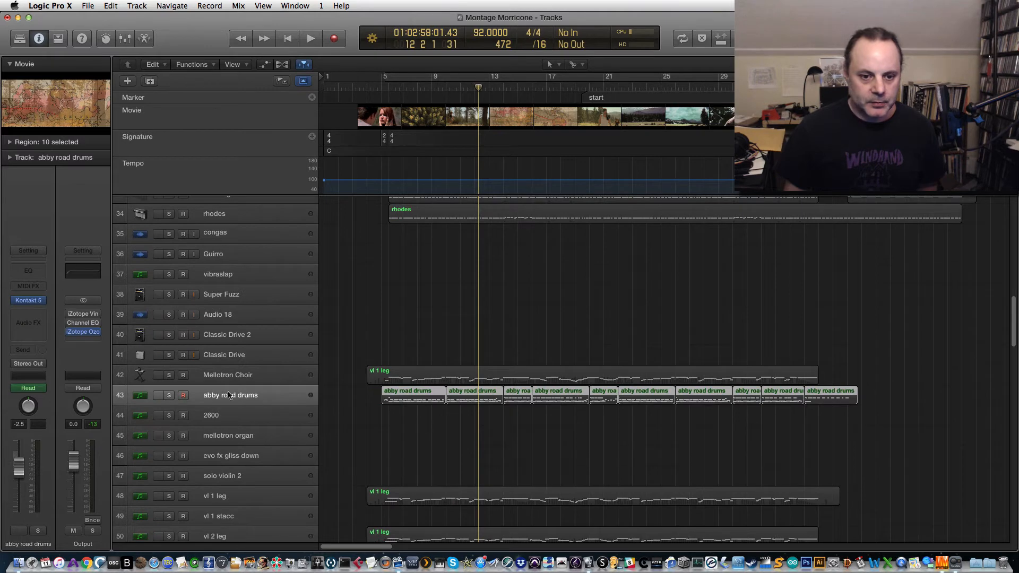
{"action": "left_click", "coordinate": [32, 300]}
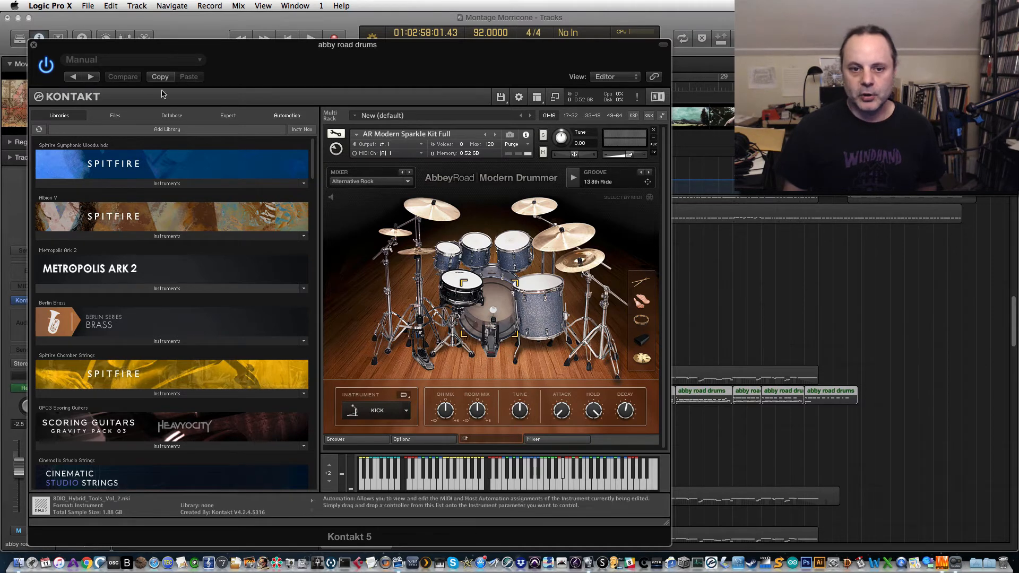
{"action": "left_click", "coordinate": [33, 46]}
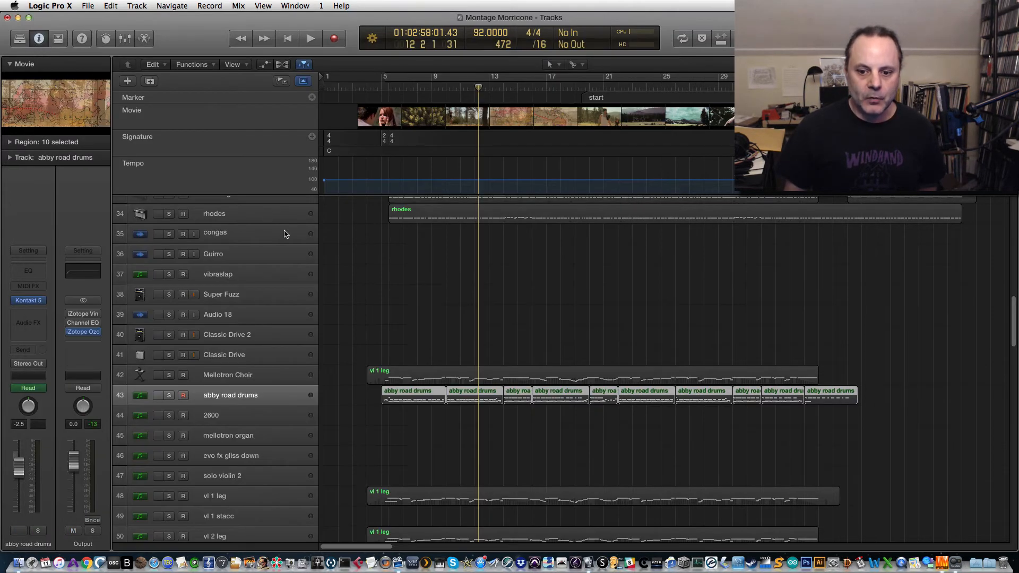
Solo the abby road drums track and play it from bar 5.
{"action": "left_click", "coordinate": [169, 395]}
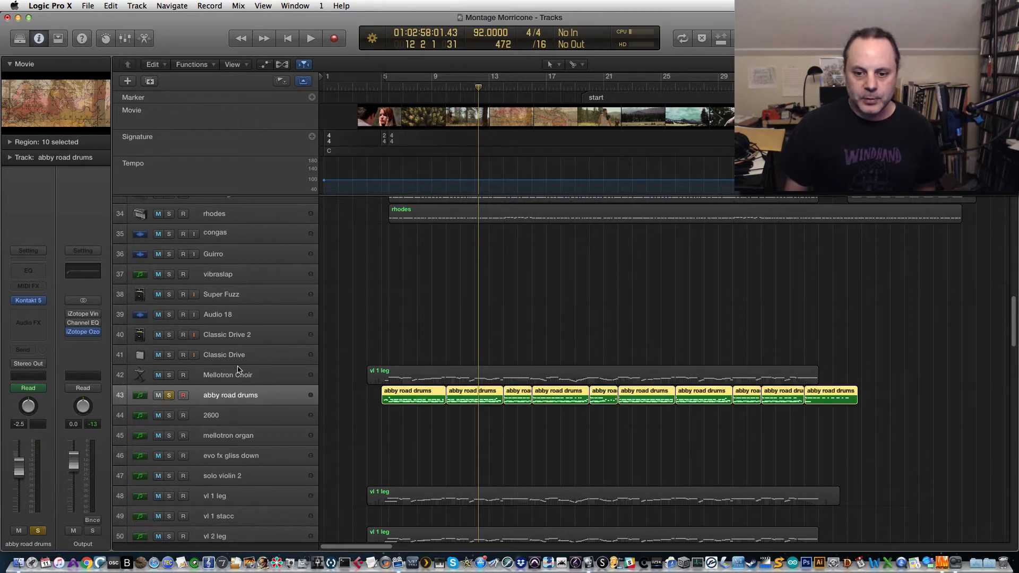
{"action": "left_click", "coordinate": [379, 91]}
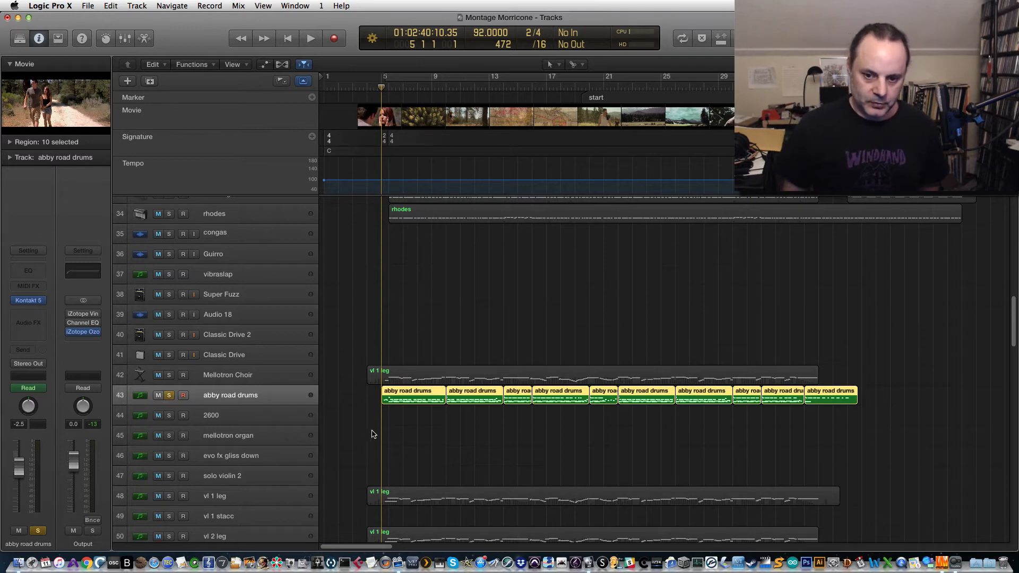
{"action": "key", "text": "space"}
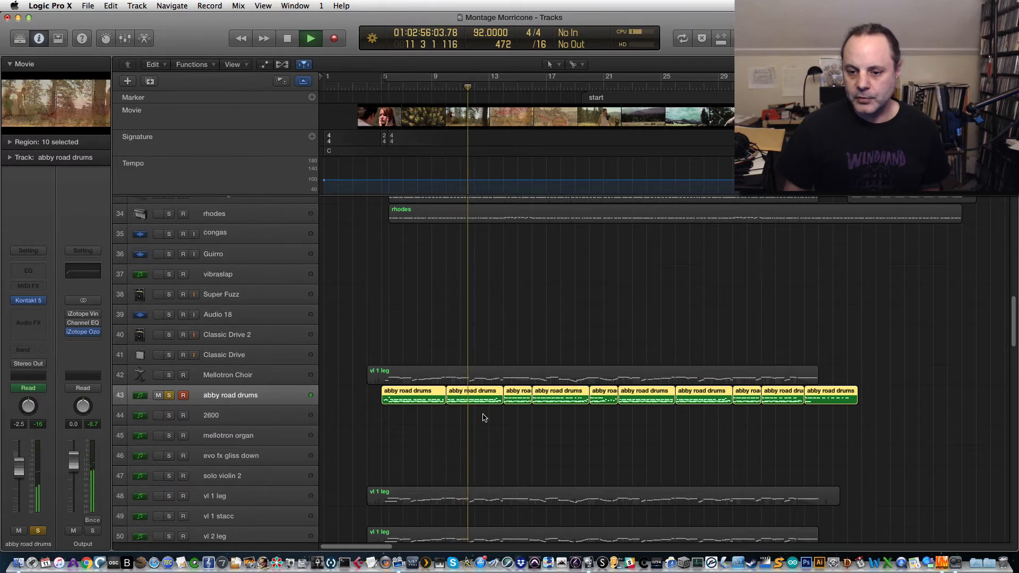
Move the playhead back to about bar 13 and play the soloed drums into bar 14.
{"action": "left_click", "coordinate": [510, 91]}
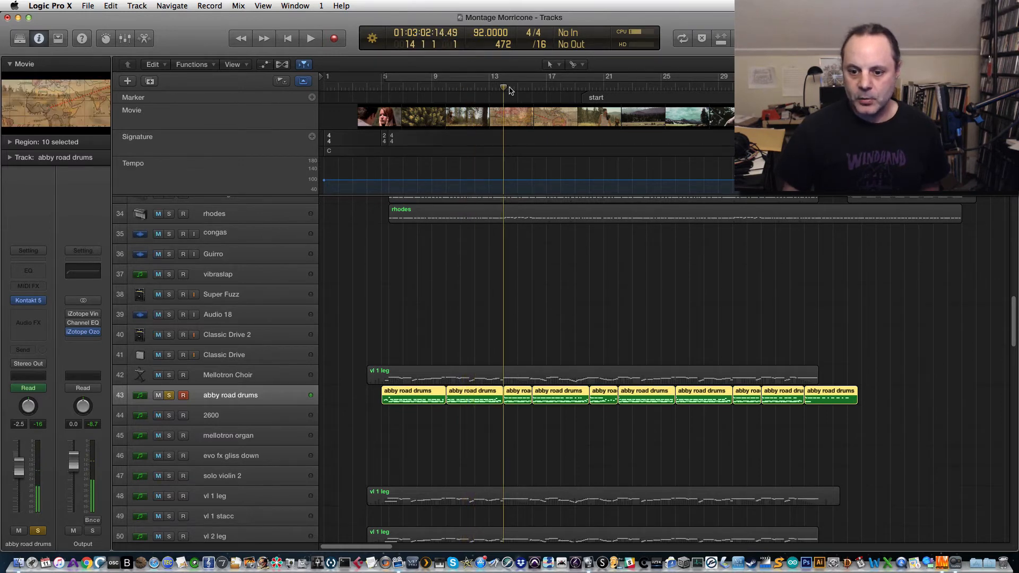
{"action": "key", "text": "space"}
{"action": "left_click", "coordinate": [490, 86]}
{"action": "key", "text": "space"}
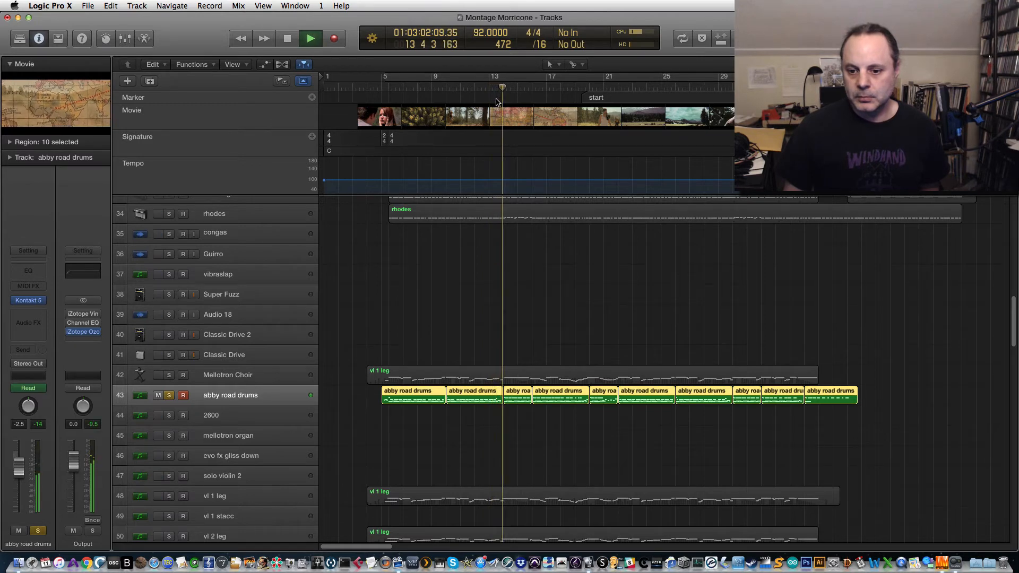
Examine the abby road drums region that starts at bar 10 in the Piano Roll, play briefly, and close the editor.
{"action": "left_click", "coordinate": [473, 414]}
{"action": "double_click", "coordinate": [473, 396]}
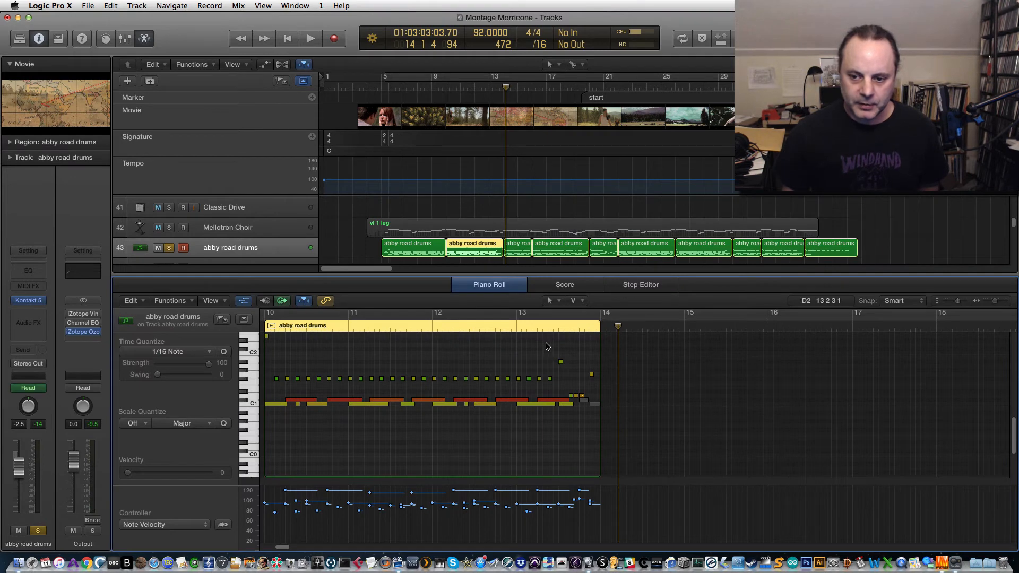
{"action": "left_click", "coordinate": [496, 328]}
{"action": "key", "text": "space"}
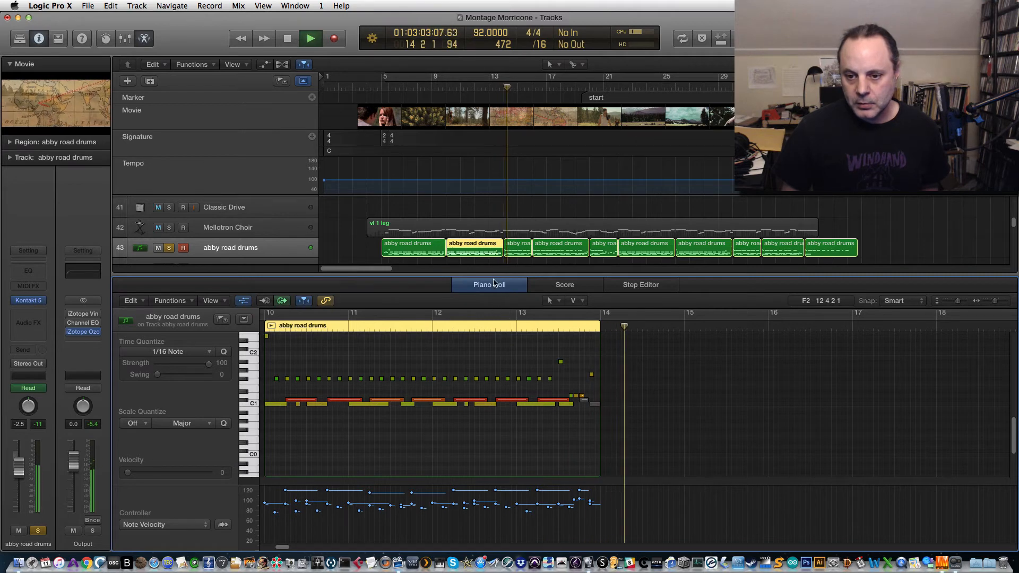
{"action": "key", "text": "space"}
{"action": "key", "text": "p"}
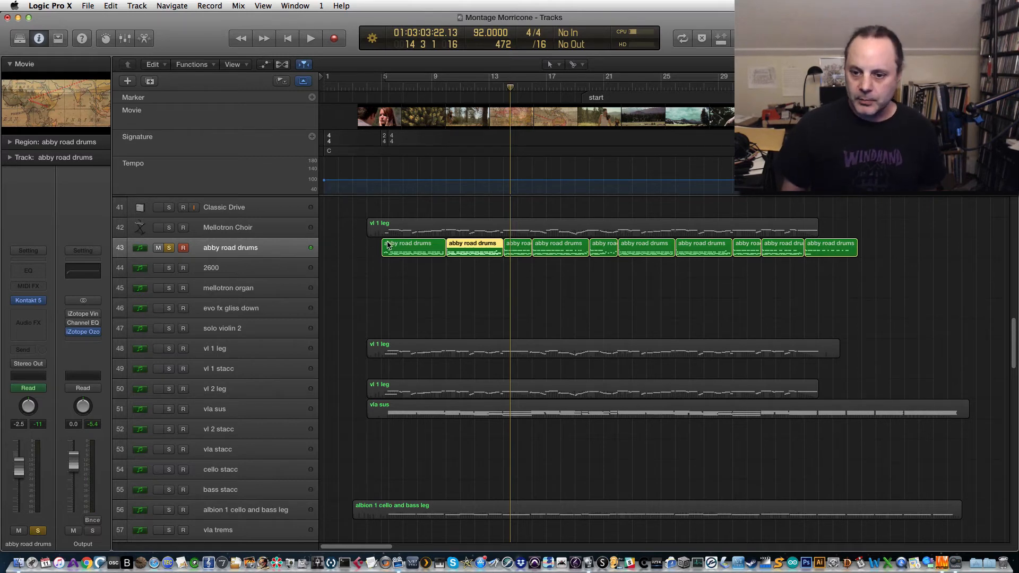
Play the soloed abby road drums from bar 14 and stop at bar 18.
{"action": "left_click_drag", "start_coordinate": [509, 88], "coordinate": [513, 86]}
{"action": "key", "text": "space"}
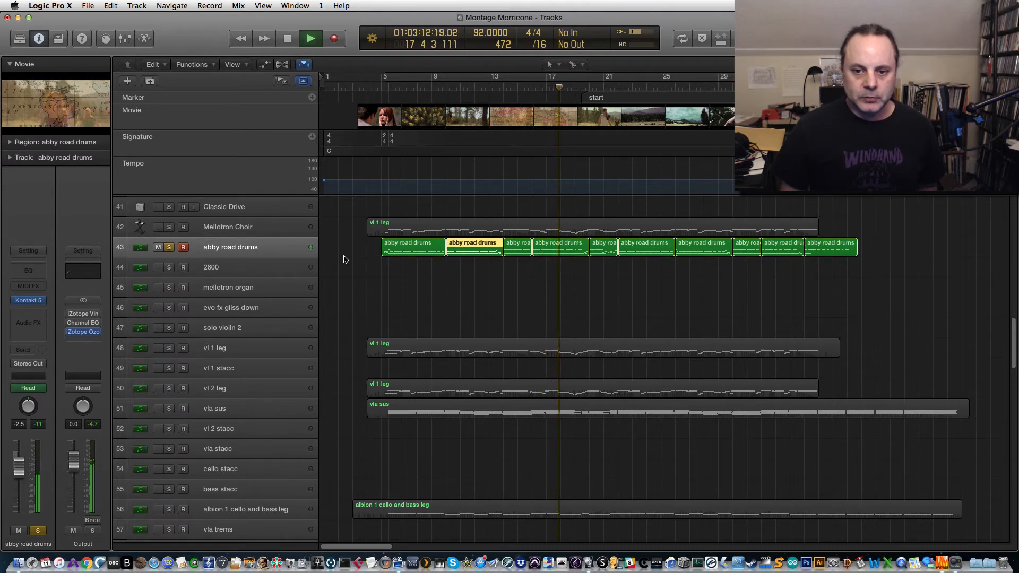
{"action": "key", "text": "space"}
Turn off solo on the abby road drums and Big Stack tracks.
{"action": "left_click", "coordinate": [174, 249]}
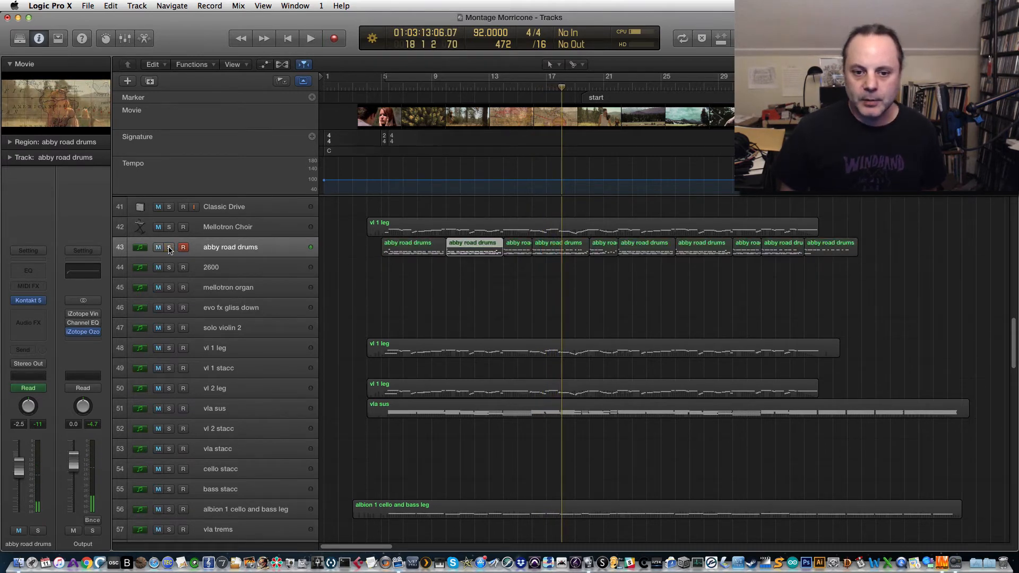
{"action": "scroll", "coordinate": [296, 319], "scroll_direction": "down", "scroll_amount": 10}
{"action": "scroll", "coordinate": [295, 319], "scroll_direction": "down", "scroll_amount": 15}
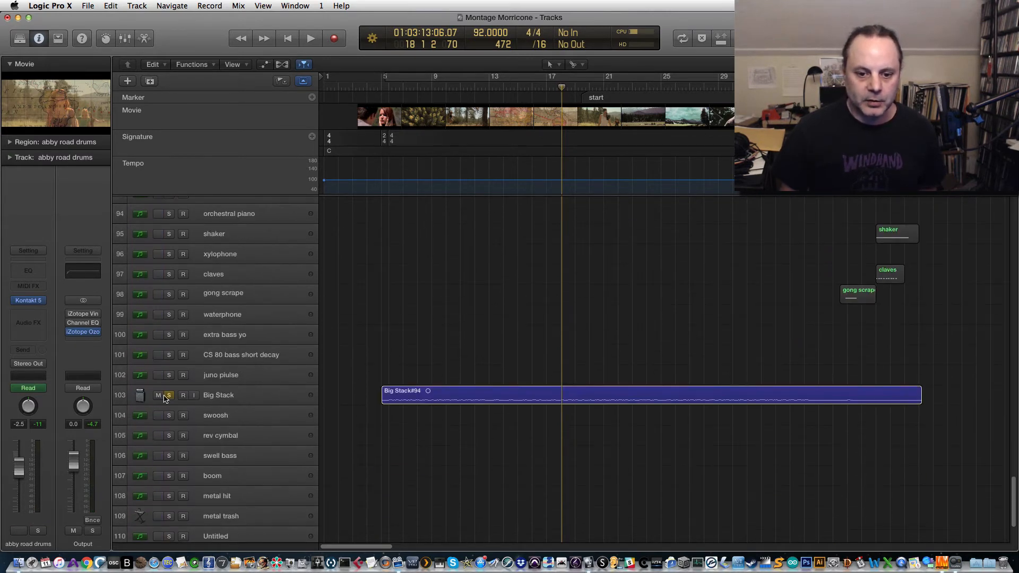
{"action": "left_click", "coordinate": [167, 395]}
Review the full arrangement up to the first track, moving the playhead to bars 32 and 34 and finally to bar 29.
{"action": "scroll", "coordinate": [300, 372], "scroll_direction": "up", "scroll_amount": 10}
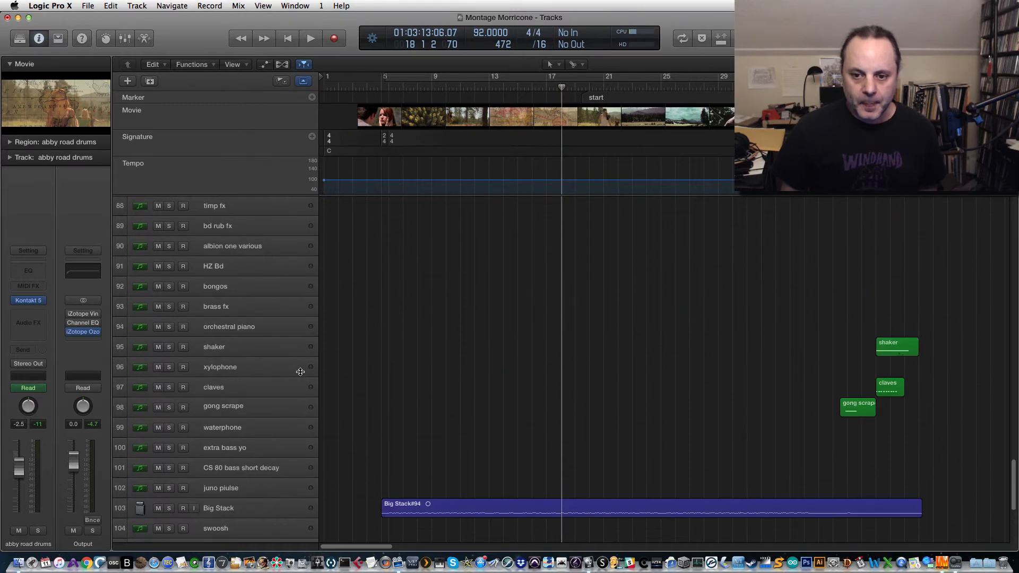
{"action": "scroll", "coordinate": [301, 372], "scroll_direction": "up", "scroll_amount": 17}
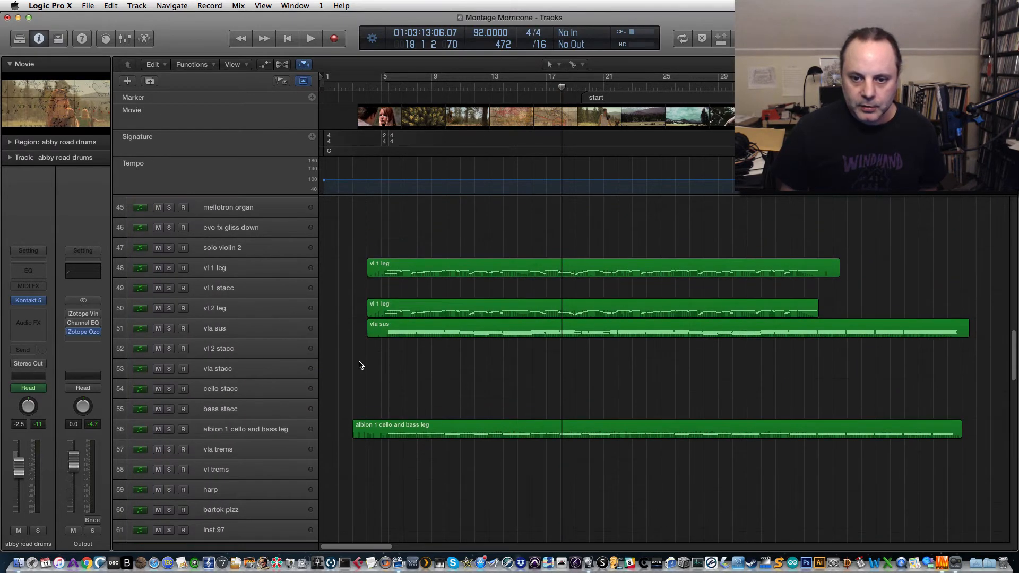
{"action": "scroll", "coordinate": [359, 365], "scroll_direction": "up", "scroll_amount": 6}
{"action": "scroll", "coordinate": [359, 365], "scroll_direction": "up", "scroll_amount": 18}
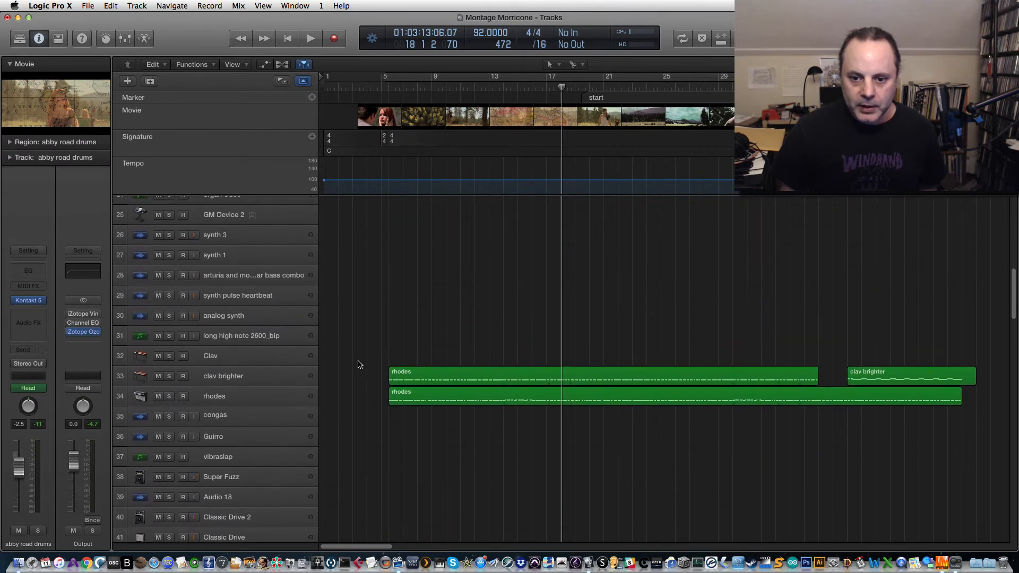
{"action": "scroll", "coordinate": [359, 365], "scroll_direction": "up", "scroll_amount": 4}
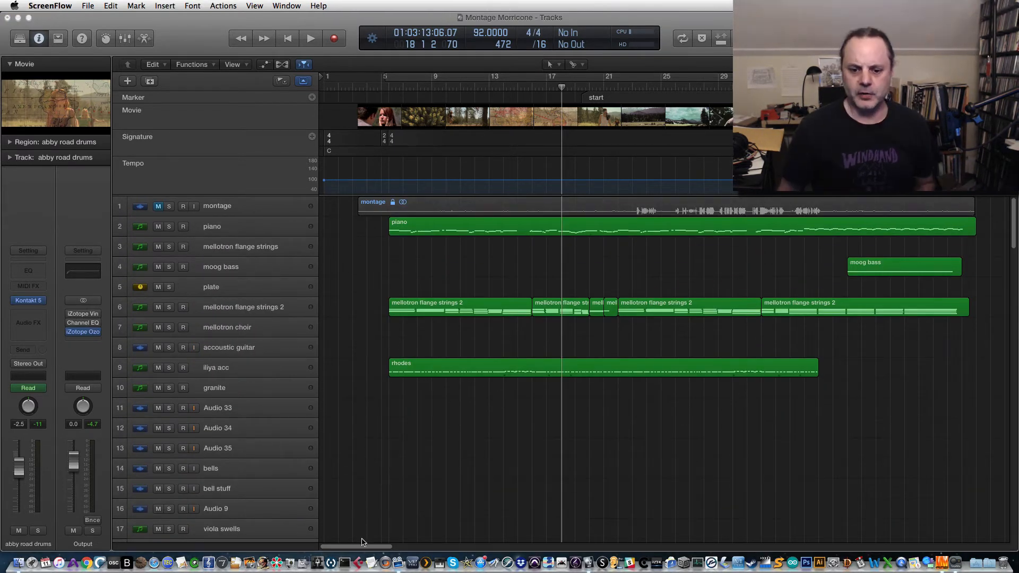
{"action": "left_click_drag", "start_coordinate": [360, 546], "coordinate": [381, 546]}
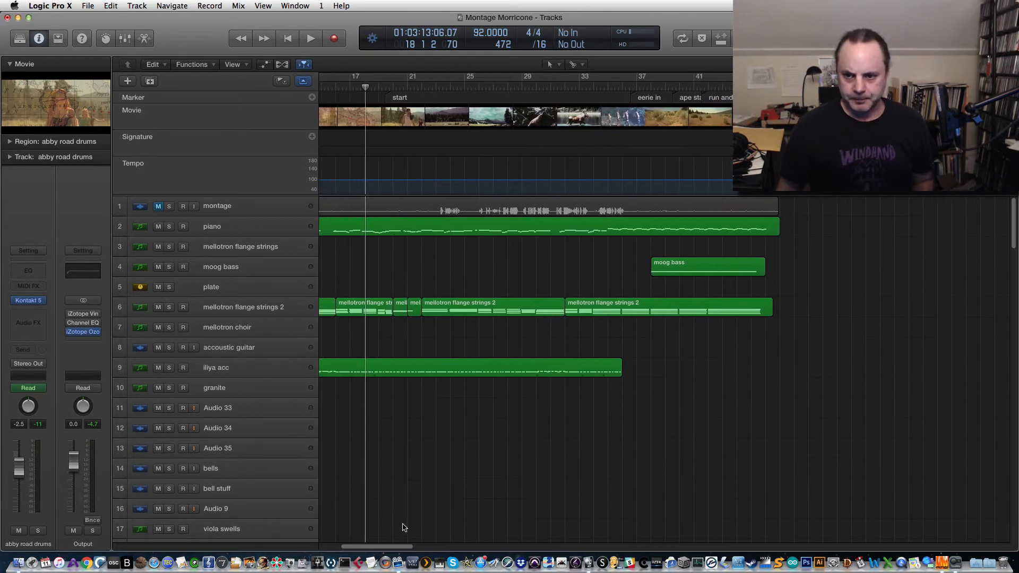
{"action": "left_click", "coordinate": [566, 86]}
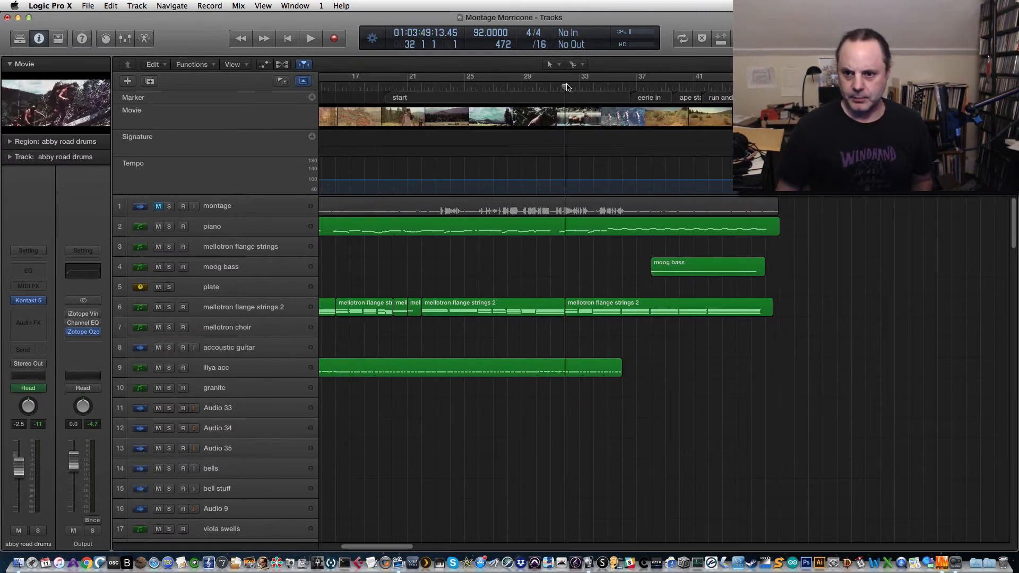
{"action": "left_click", "coordinate": [593, 88]}
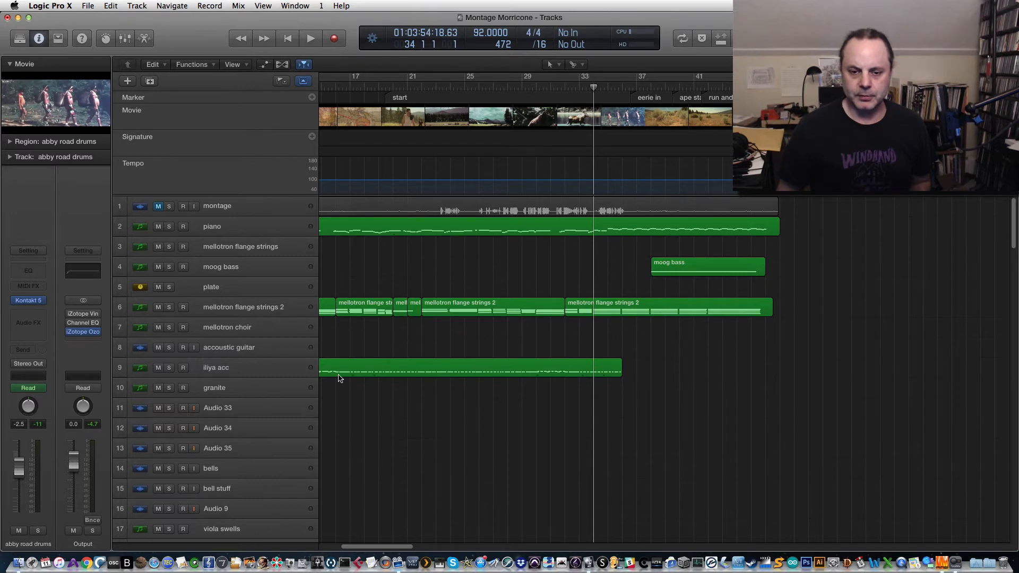
{"action": "left_click_drag", "start_coordinate": [691, 84], "coordinate": [726, 82]}
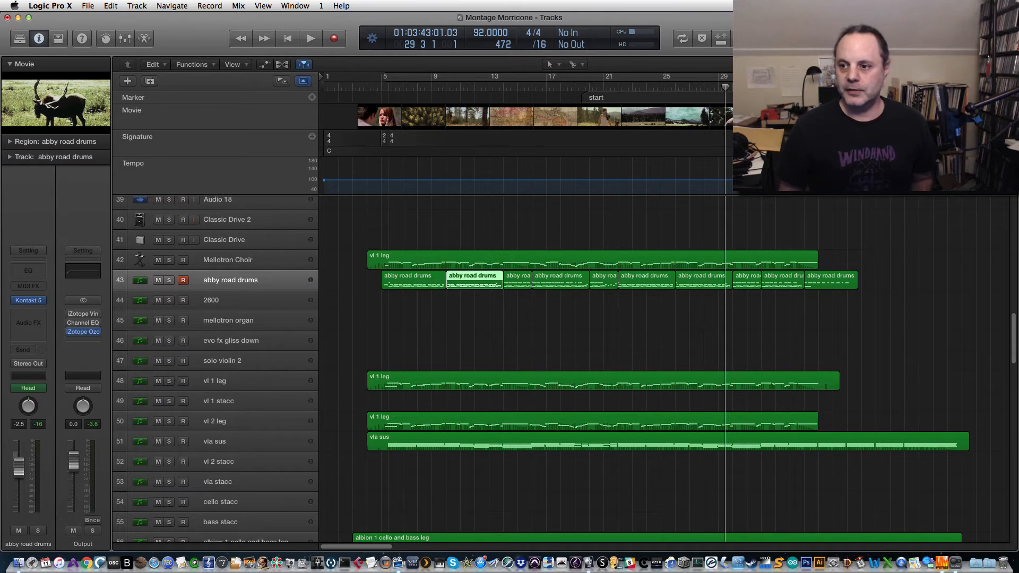
Play the full arrangement from bar 29 and stop in bar 43.
{"action": "key", "text": "space"}
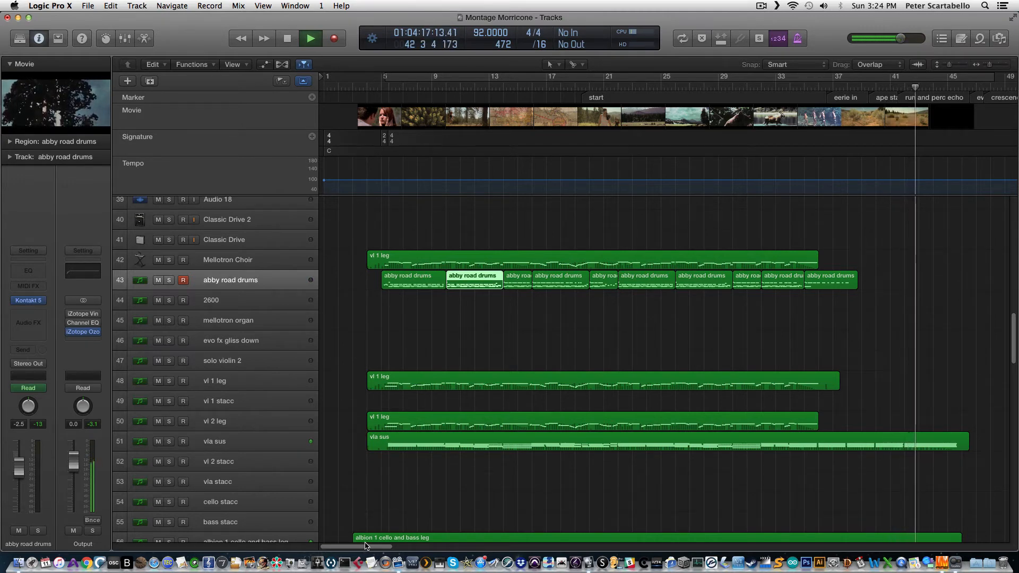
{"action": "key", "text": "space"}
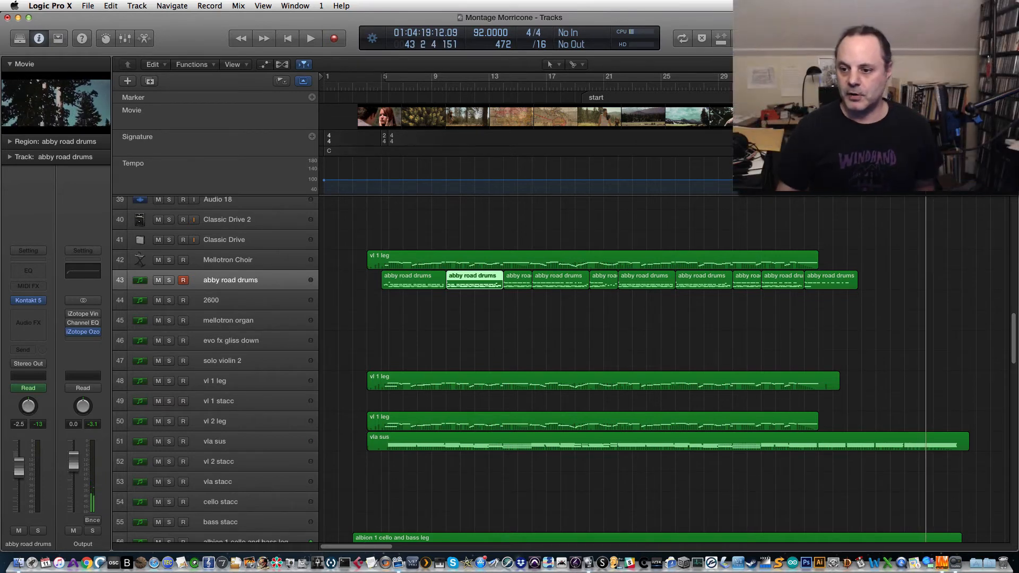
Check the track automation, then set the volume to -8.0 dB on vsl oboe and -9.0 dB on vsl bassoon.
{"action": "scroll", "coordinate": [819, 205], "scroll_direction": "down", "scroll_amount": 6}
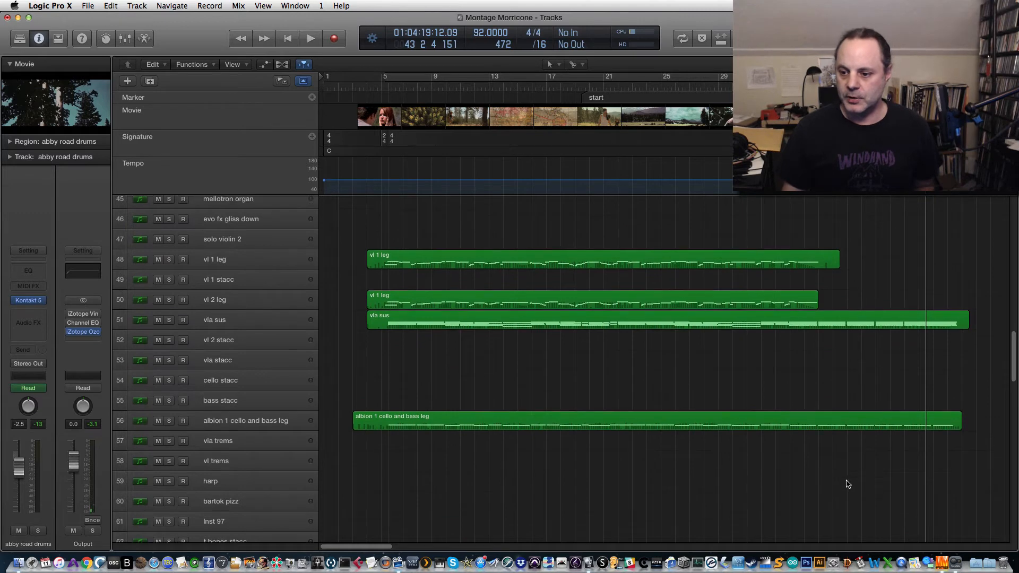
{"action": "scroll", "coordinate": [847, 484], "scroll_direction": "down", "scroll_amount": 20}
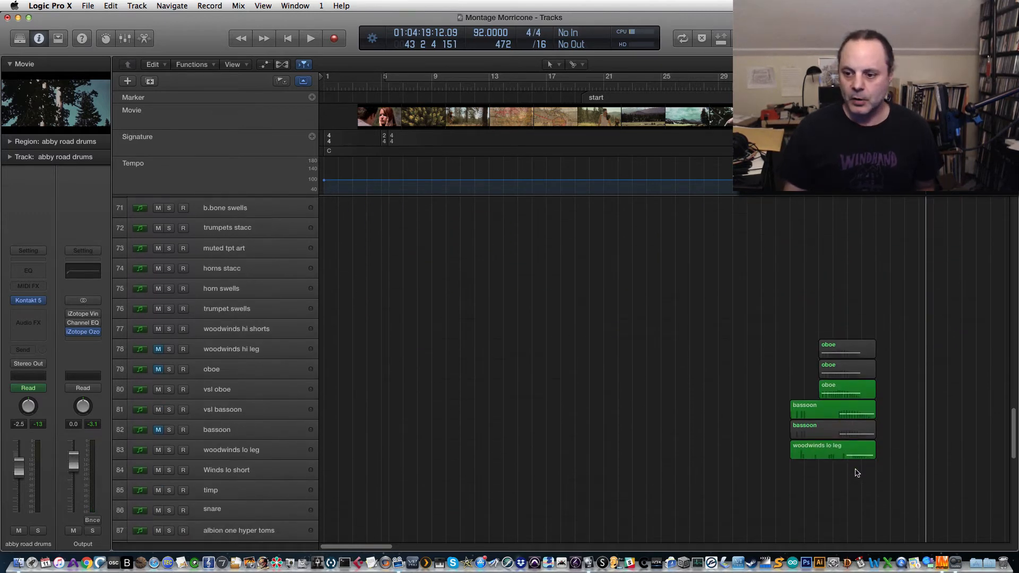
{"action": "left_click", "coordinate": [222, 391]}
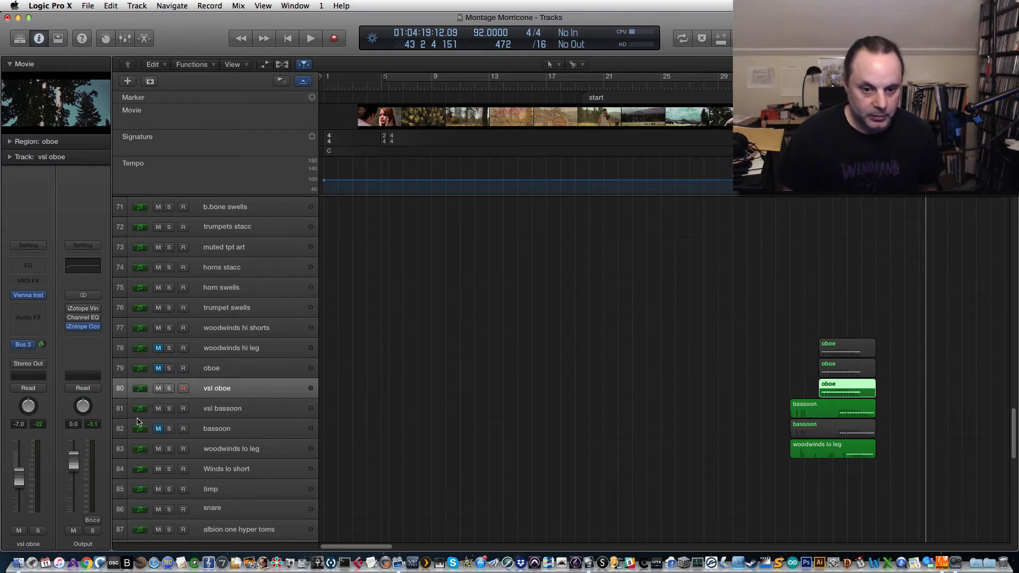
{"action": "key", "text": "a"}
{"action": "key", "text": "a"}
{"action": "key", "text": "a"}
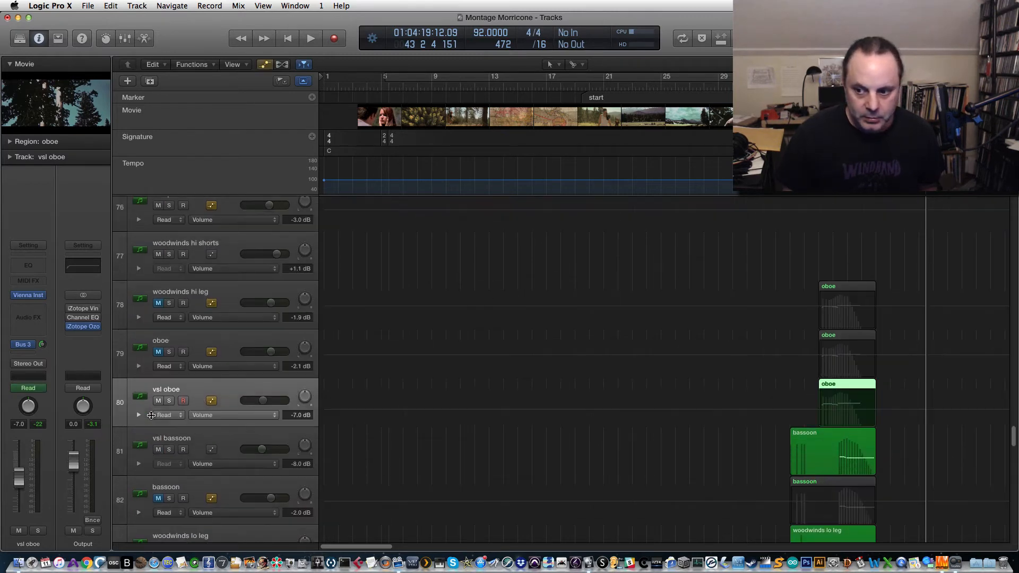
{"action": "key", "text": "a"}
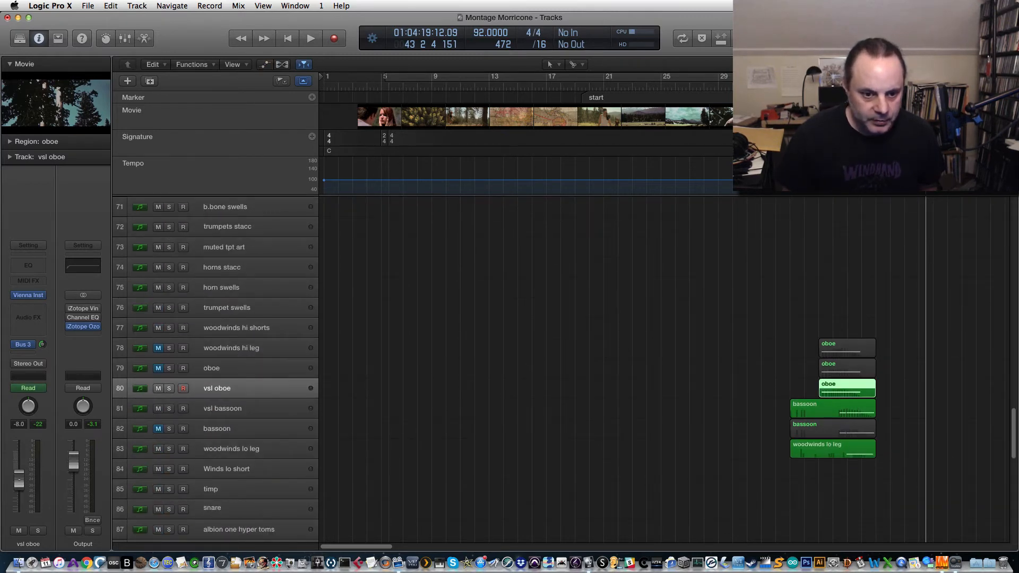
{"action": "left_click", "coordinate": [239, 409]}
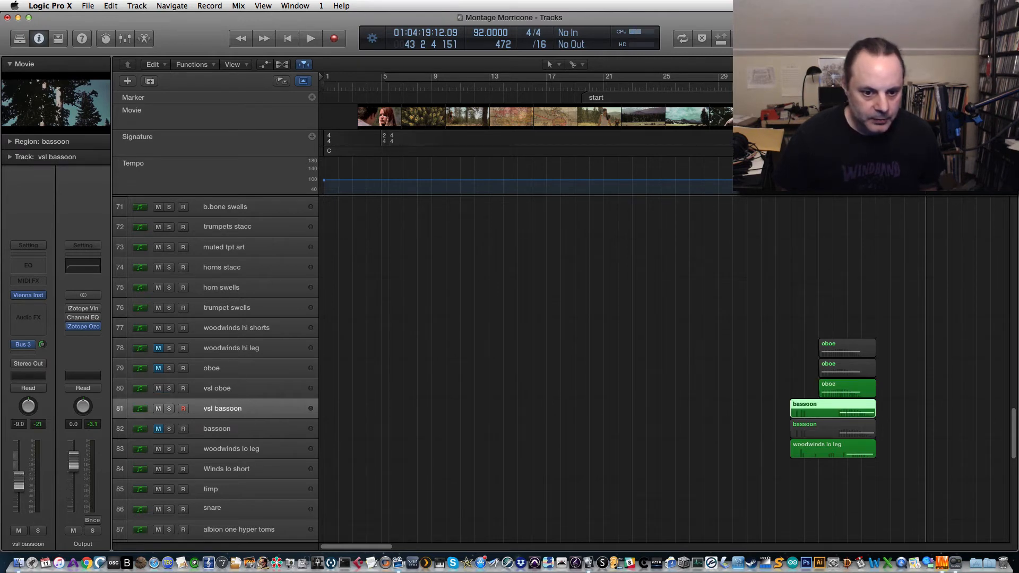
Move the playhead to bar 36 and briefly solo the vsl oboe track.
{"action": "key", "text": "shift+comma"}
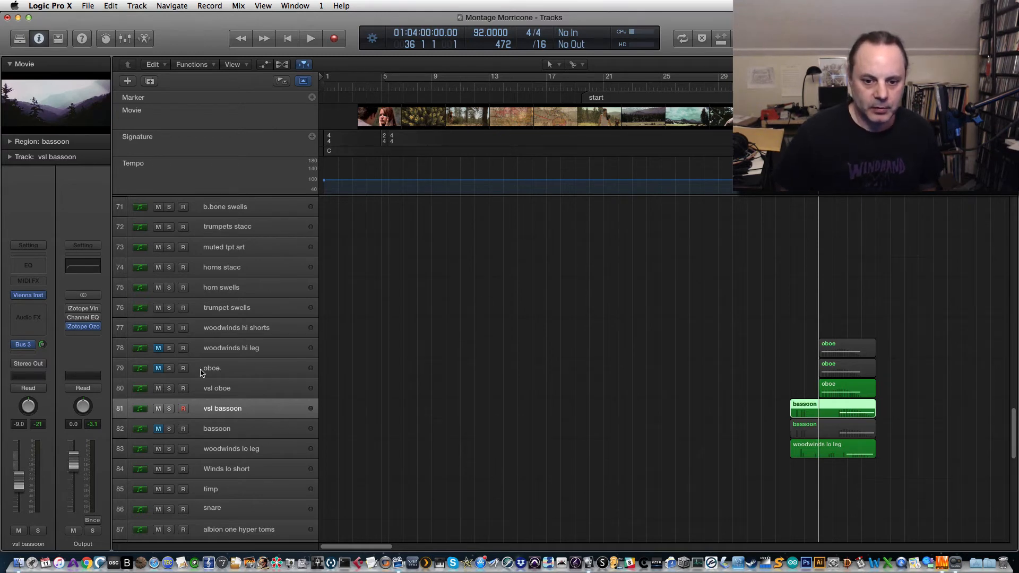
{"action": "left_click", "coordinate": [230, 389]}
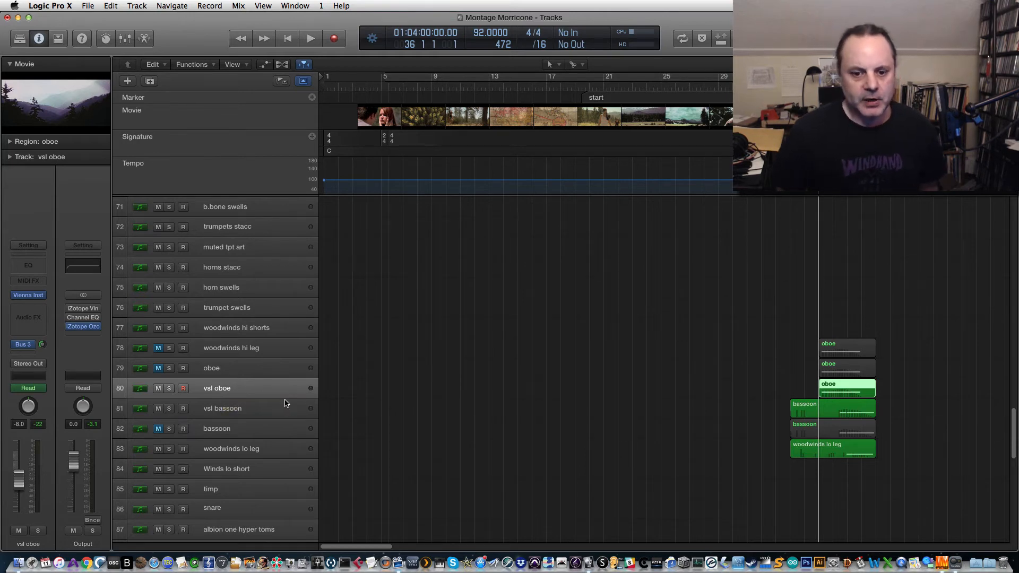
{"action": "left_click", "coordinate": [170, 388]}
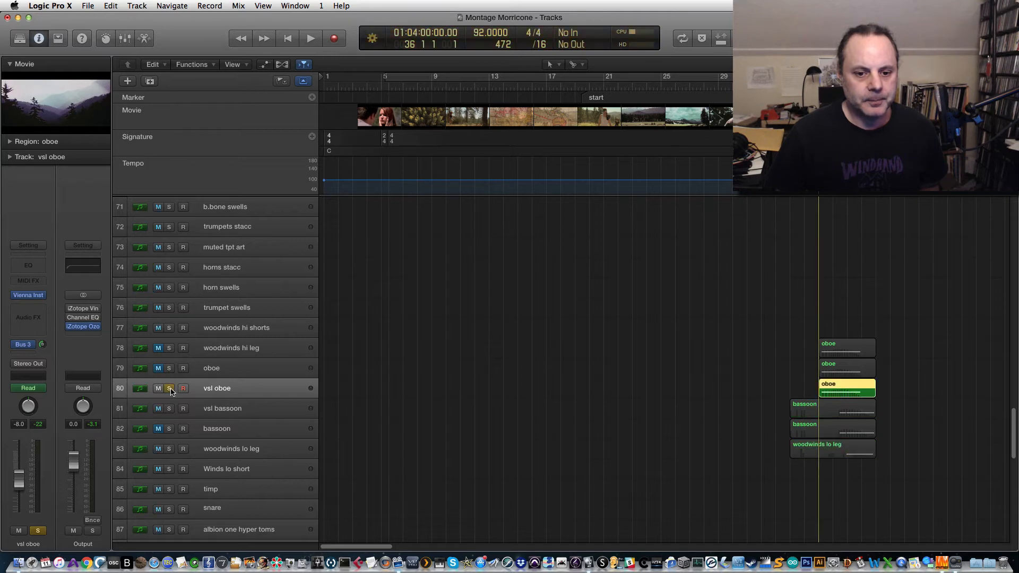
{"action": "left_click", "coordinate": [170, 389]}
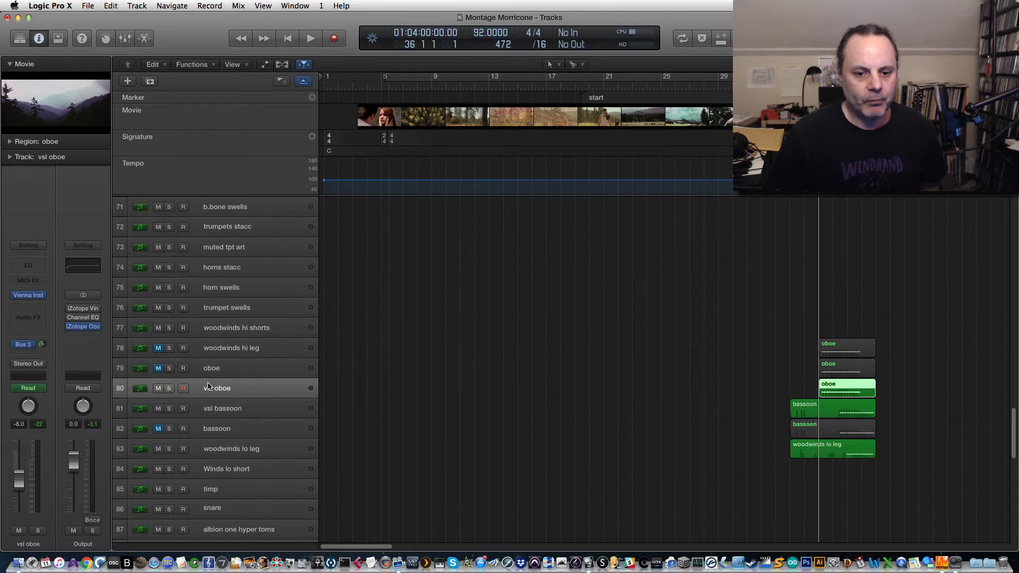
Examine the vsl oboe's Vienna Instruments Pro patch and the ValhallaPlate reverb on its Bus 3 send, closing both plug-ins.
{"action": "left_click", "coordinate": [30, 295]}
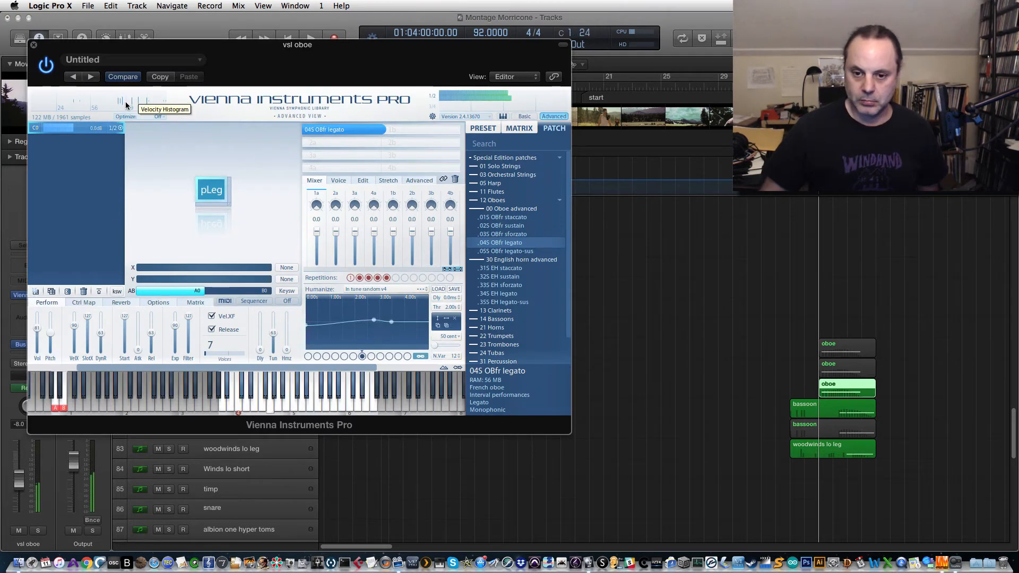
{"action": "left_click", "coordinate": [31, 45]}
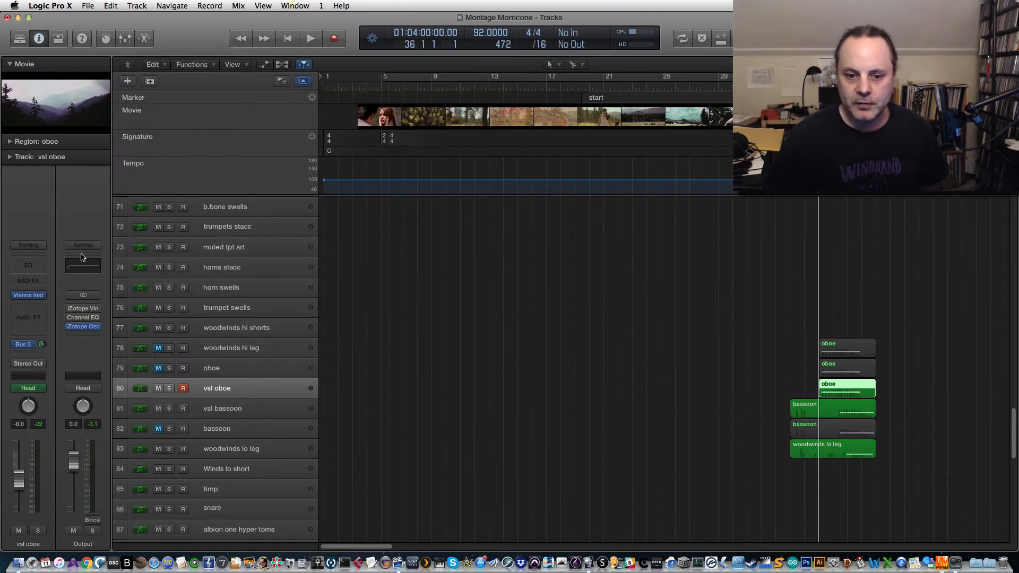
{"action": "left_click", "coordinate": [27, 345]}
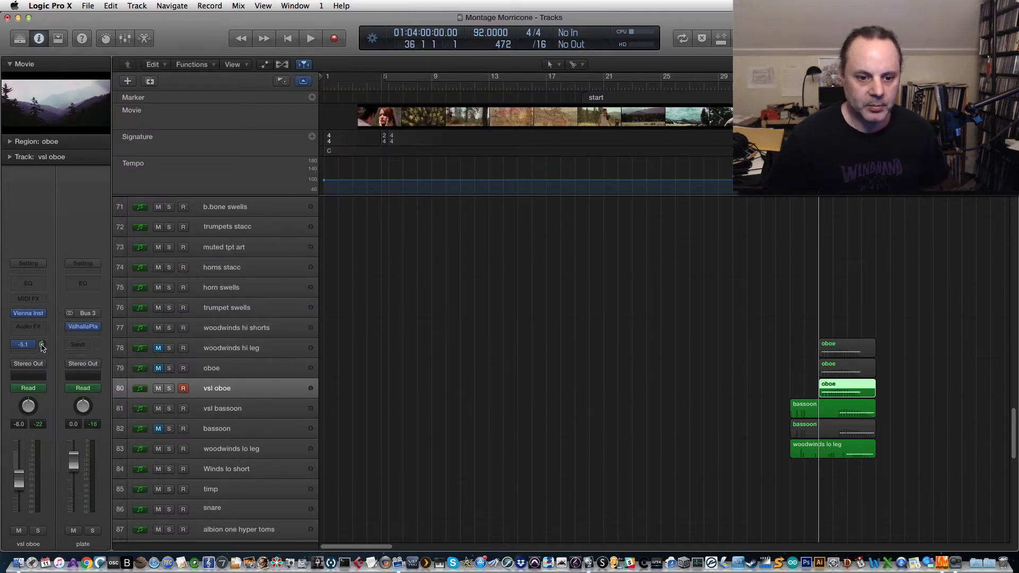
{"action": "left_click", "coordinate": [83, 326]}
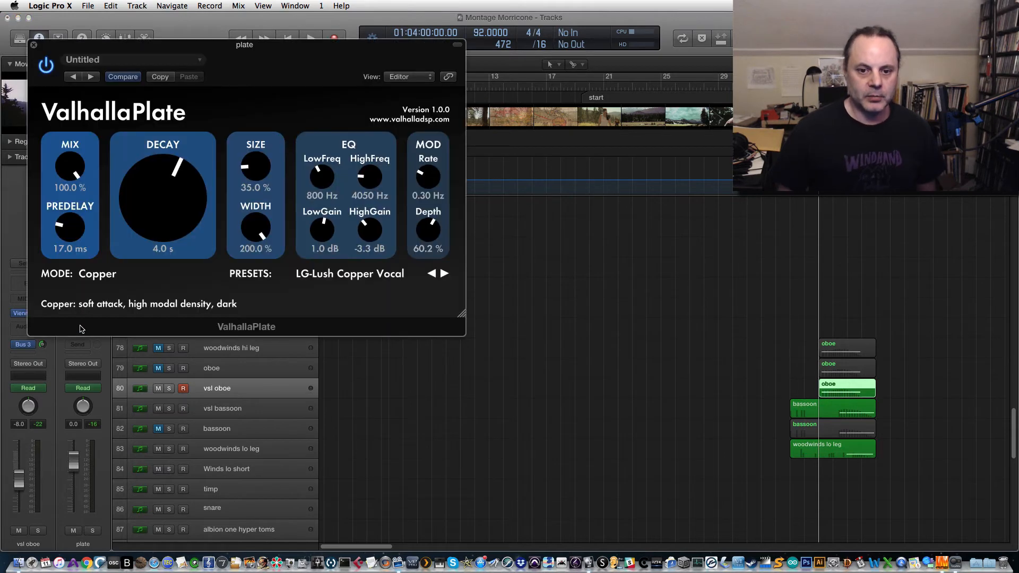
{"action": "left_click", "coordinate": [34, 44]}
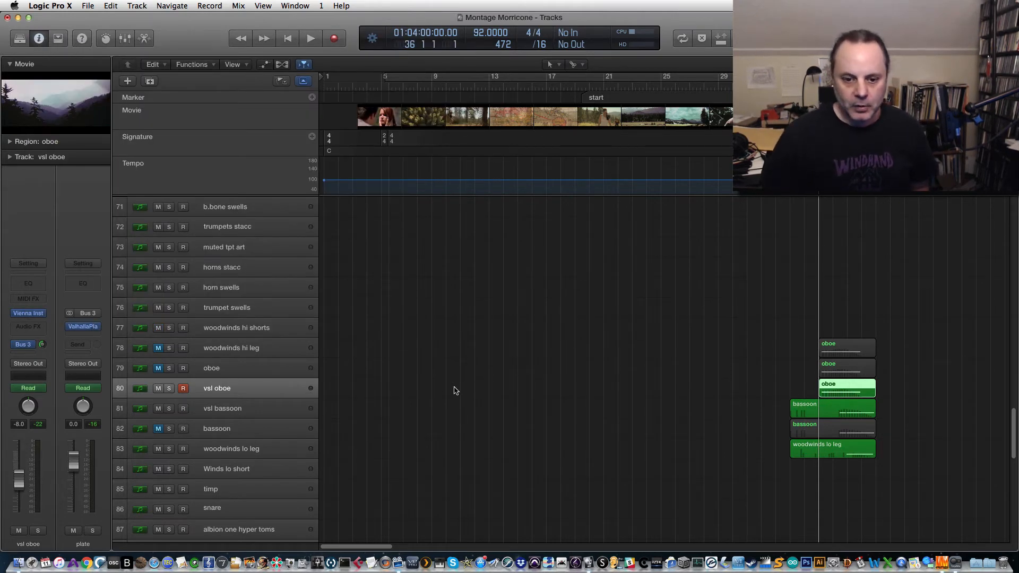
Solo the vsl oboe and vsl bassoon tracks and play them in short passages around bars 35 to 37.
{"action": "left_click", "coordinate": [169, 389]}
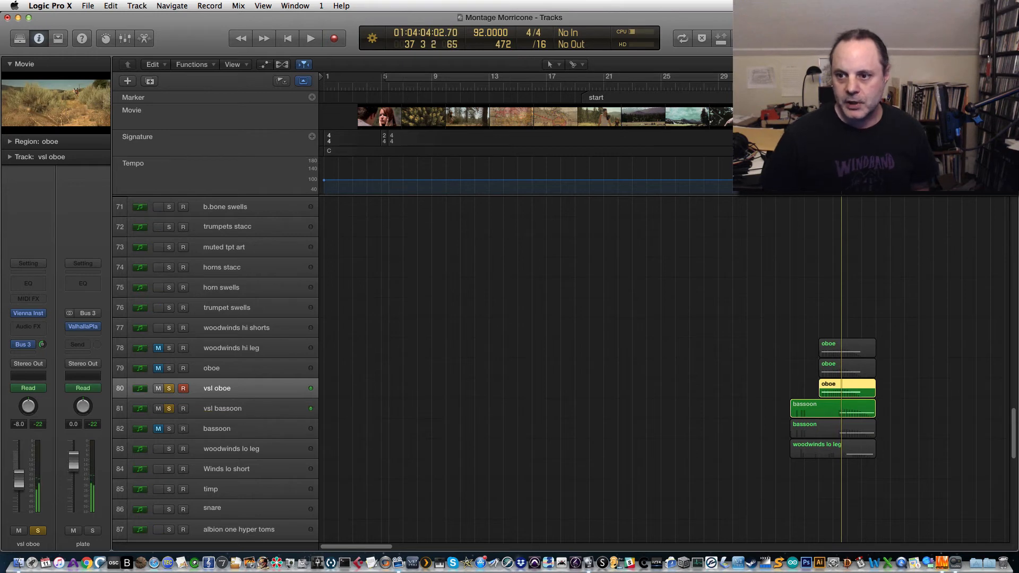
{"action": "left_click", "coordinate": [803, 86]}
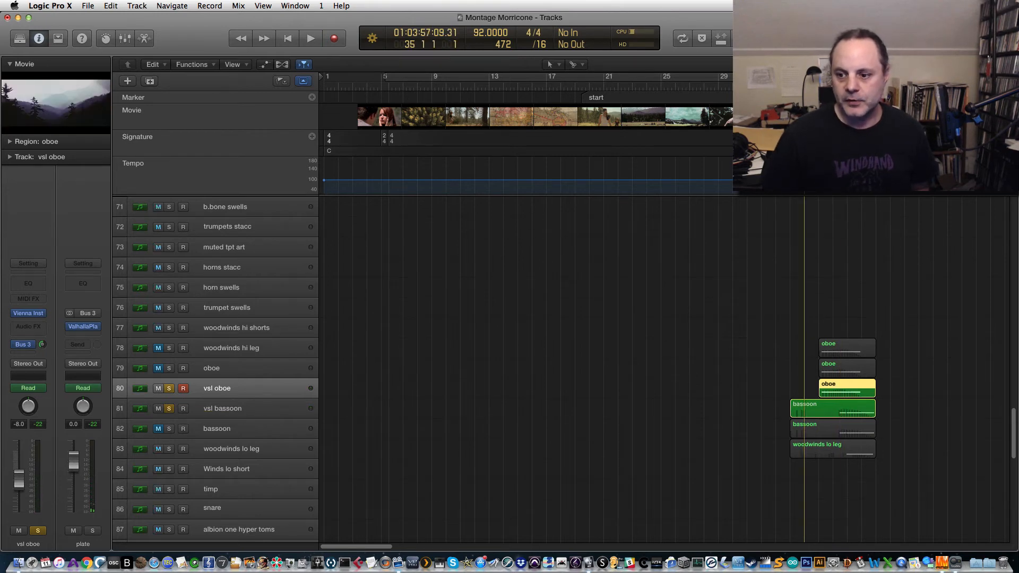
{"action": "key", "text": "space"}
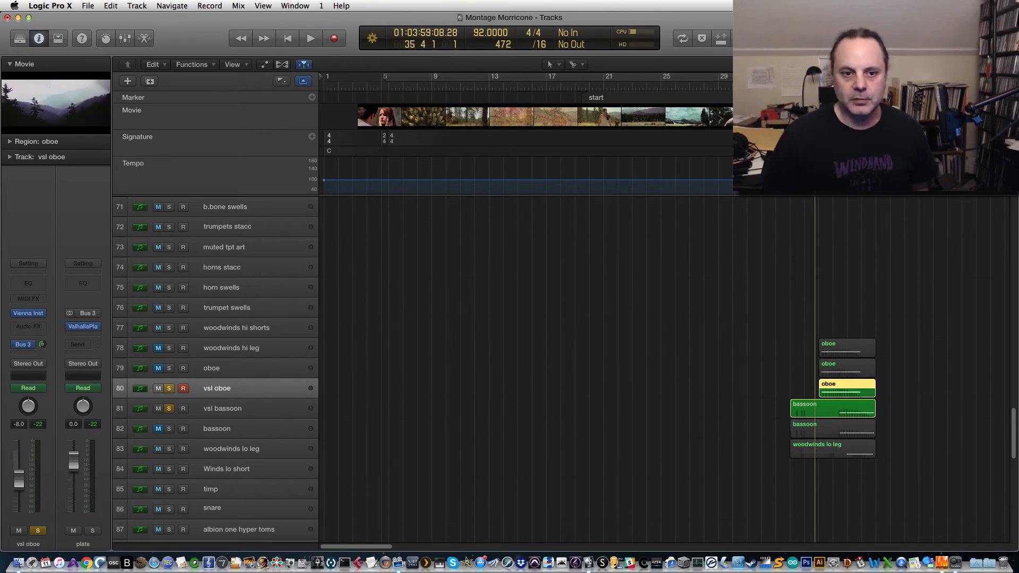
{"action": "key", "text": "space"}
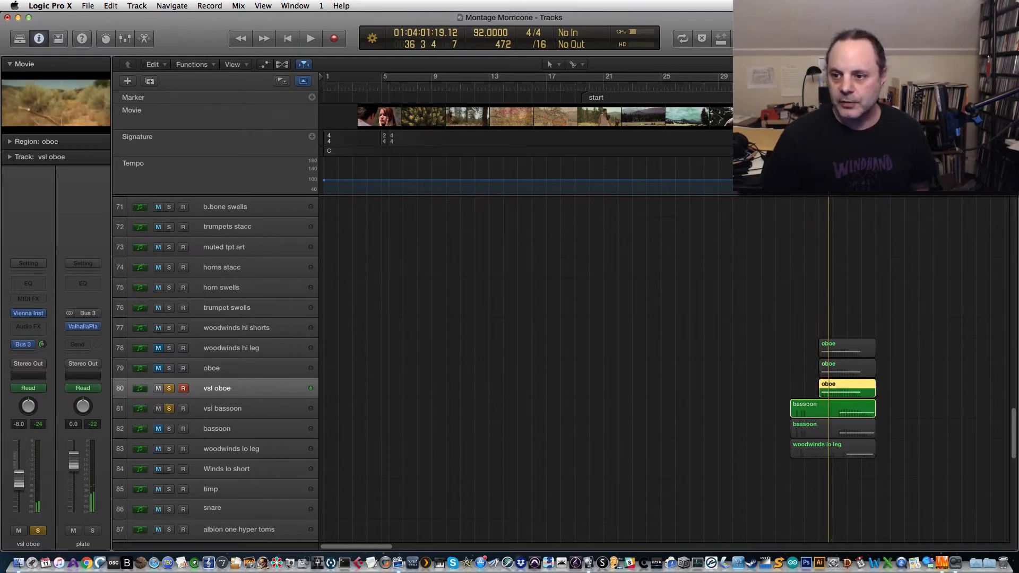
{"action": "key", "text": "space"}
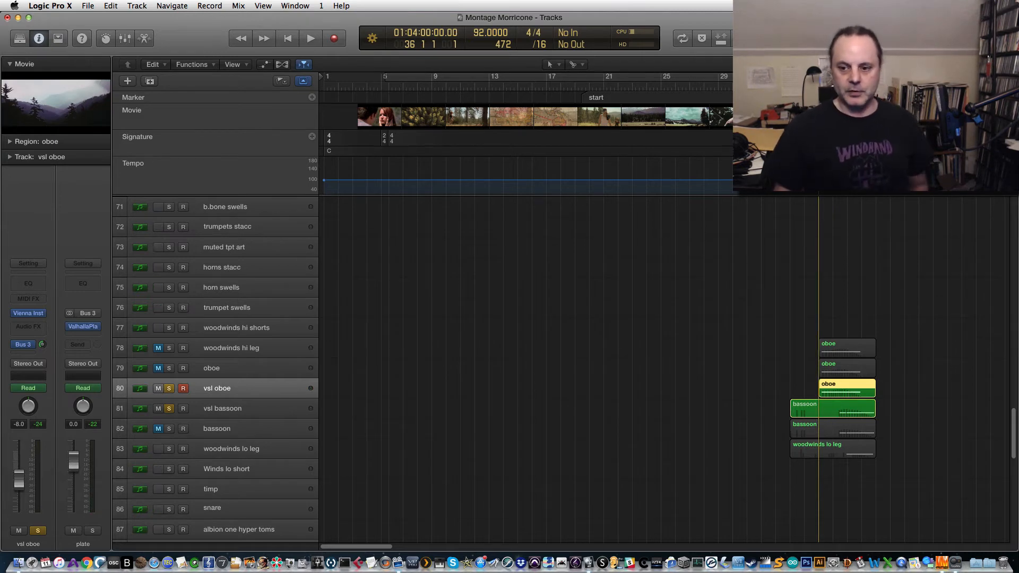
Play the soloed oboe and bassoon lines from bar 36 in two passes, stopping in bar 38.
{"action": "key", "text": "space"}
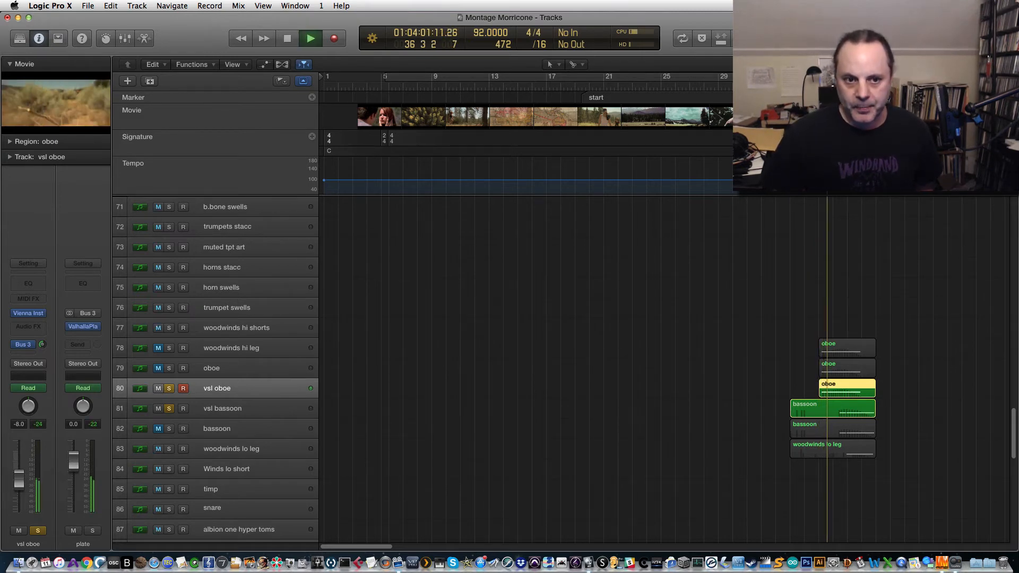
{"action": "key", "text": "space"}
{"action": "key", "text": "comma"}
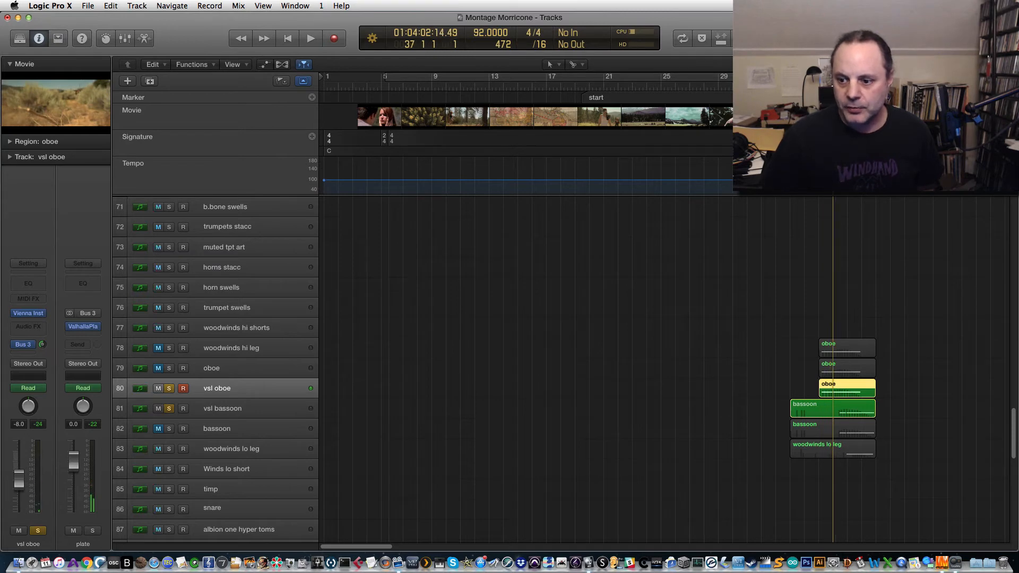
{"action": "key", "text": "space"}
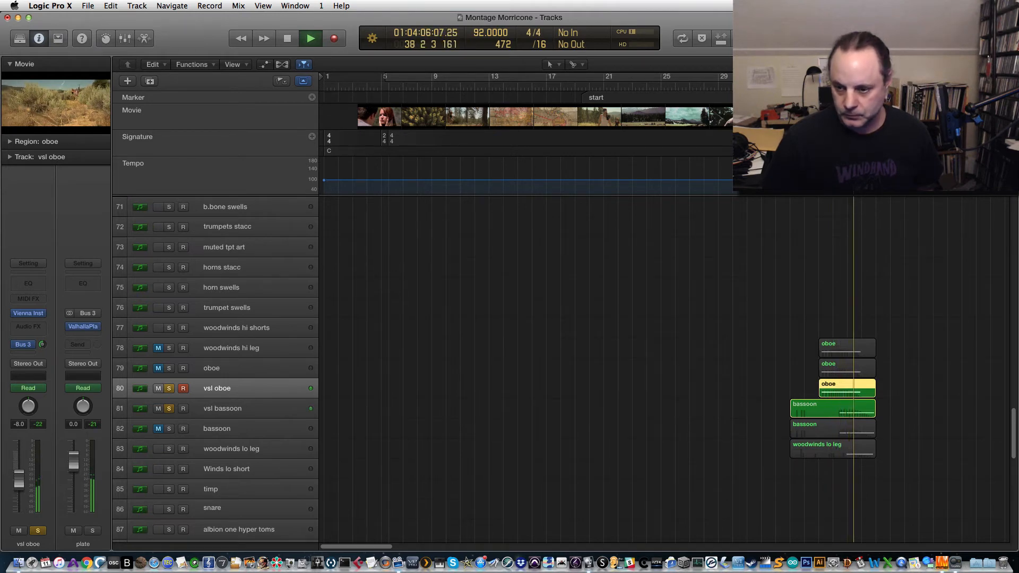
{"action": "key", "text": "space"}
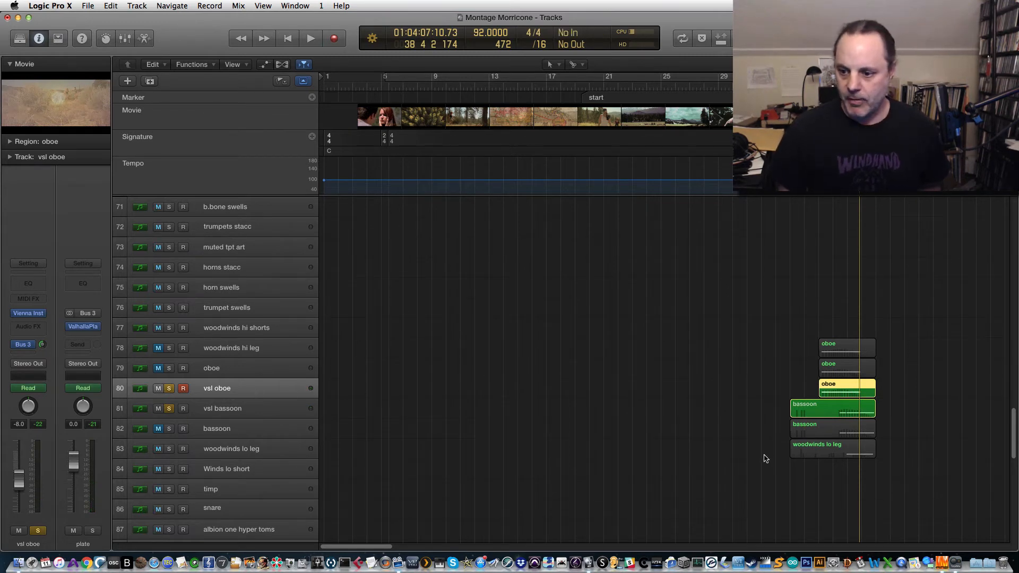
Add the woodwinds lo leg track to the solo and examine its Woods Legato instrument in Kontakt.
{"action": "left_click", "coordinate": [169, 449]}
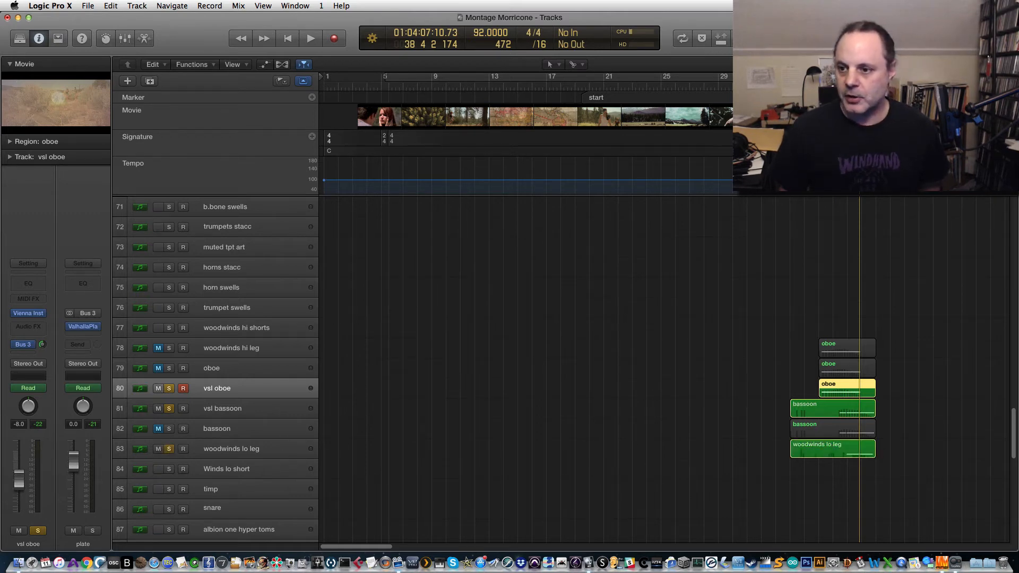
{"action": "key", "text": "space"}
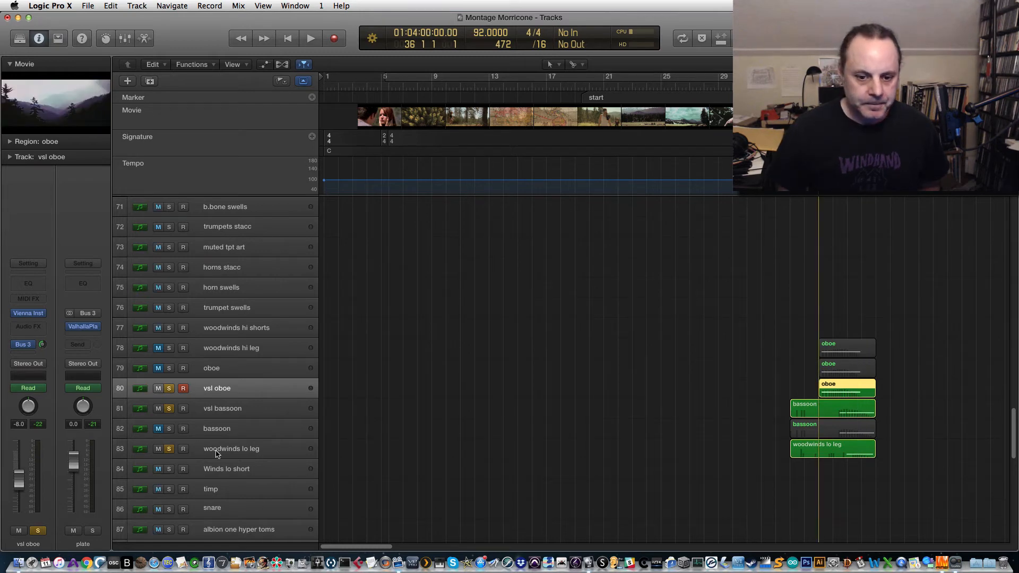
{"action": "left_click", "coordinate": [220, 455]}
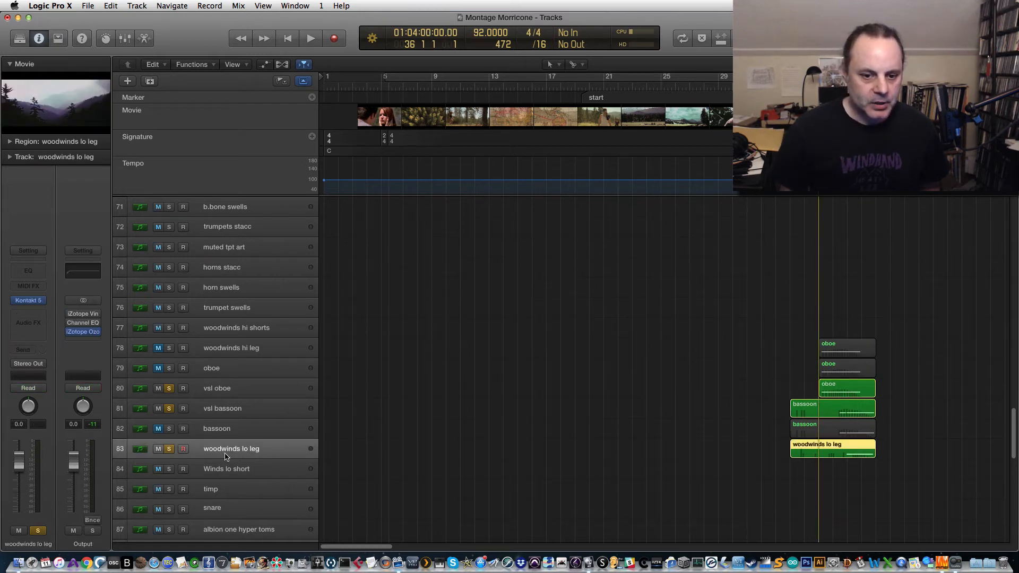
{"action": "left_click", "coordinate": [30, 301]}
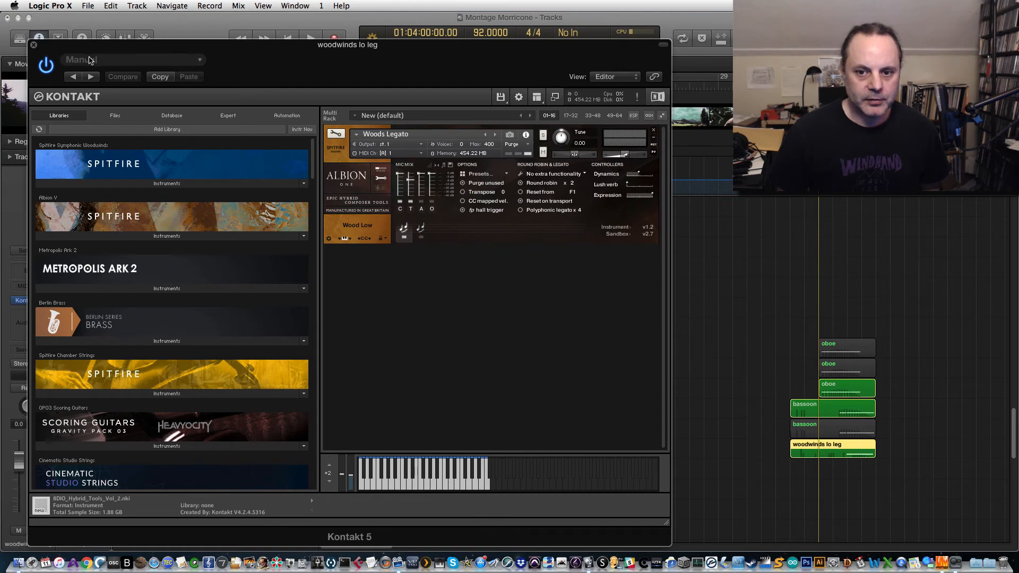
{"action": "left_click", "coordinate": [33, 46]}
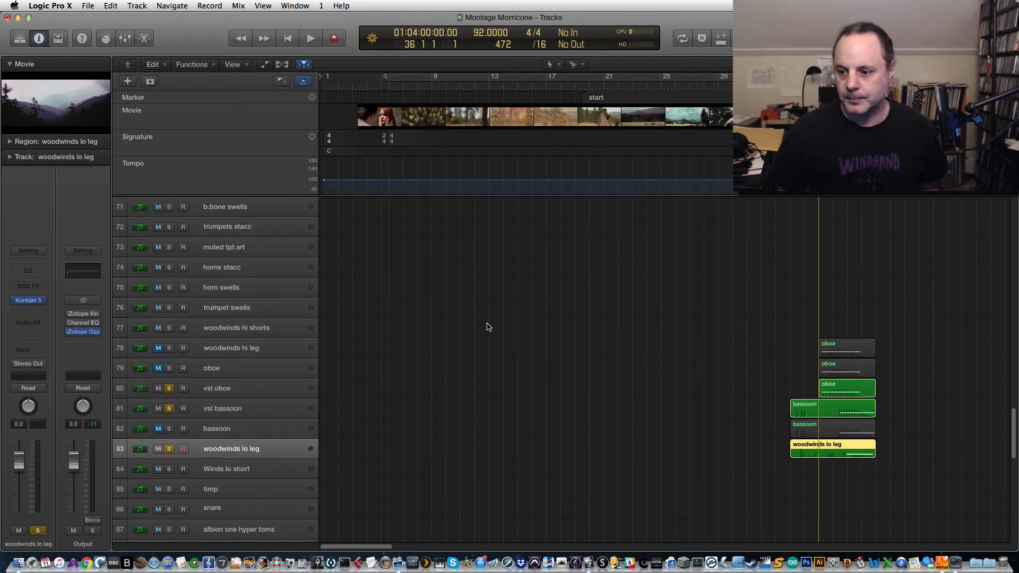
Play the three soloed woodwind tracks from bar 36 to bar 39 and turn off their solos.
{"action": "key", "text": "space"}
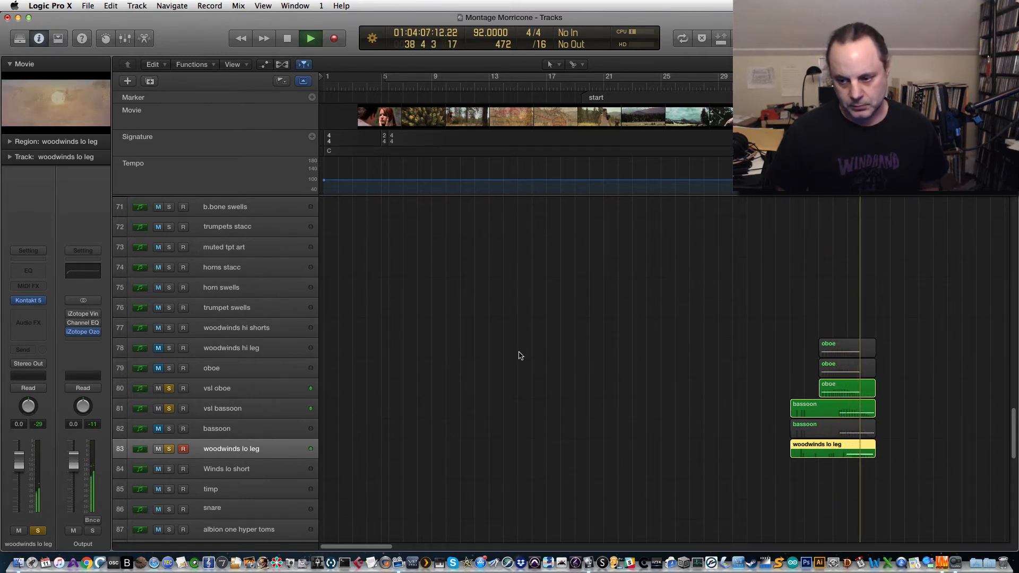
{"action": "key", "text": "space"}
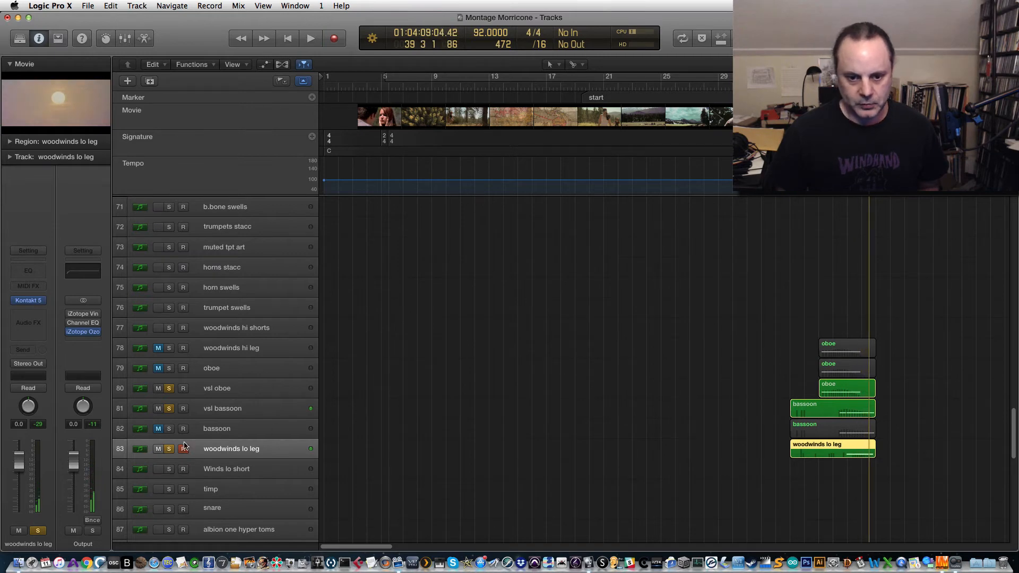
{"action": "left_click", "coordinate": [170, 450]}
{"action": "left_click", "coordinate": [170, 409]}
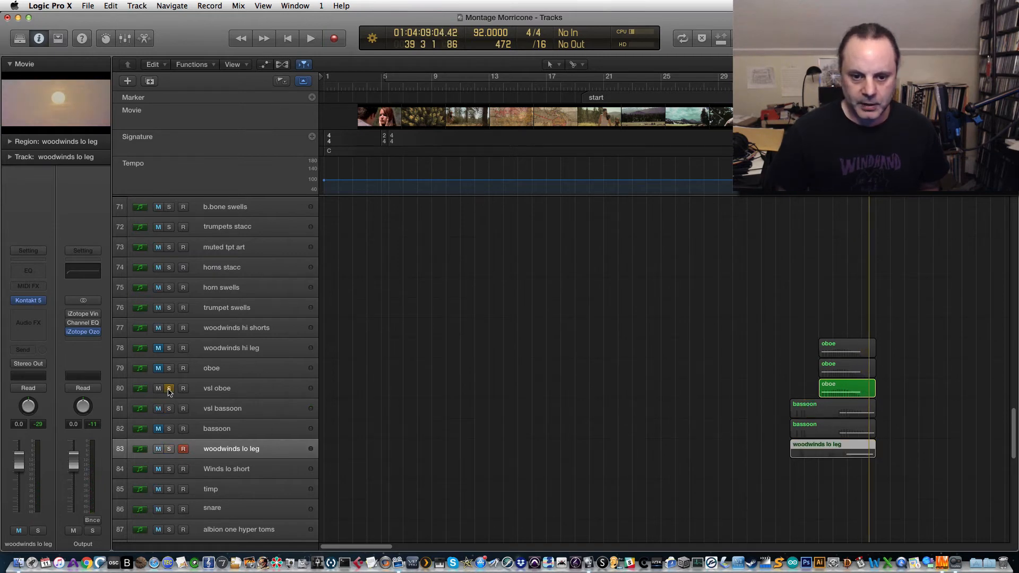
{"action": "left_click", "coordinate": [169, 391]}
{"action": "scroll", "coordinate": [511, 448], "scroll_direction": "up", "scroll_amount": 10}
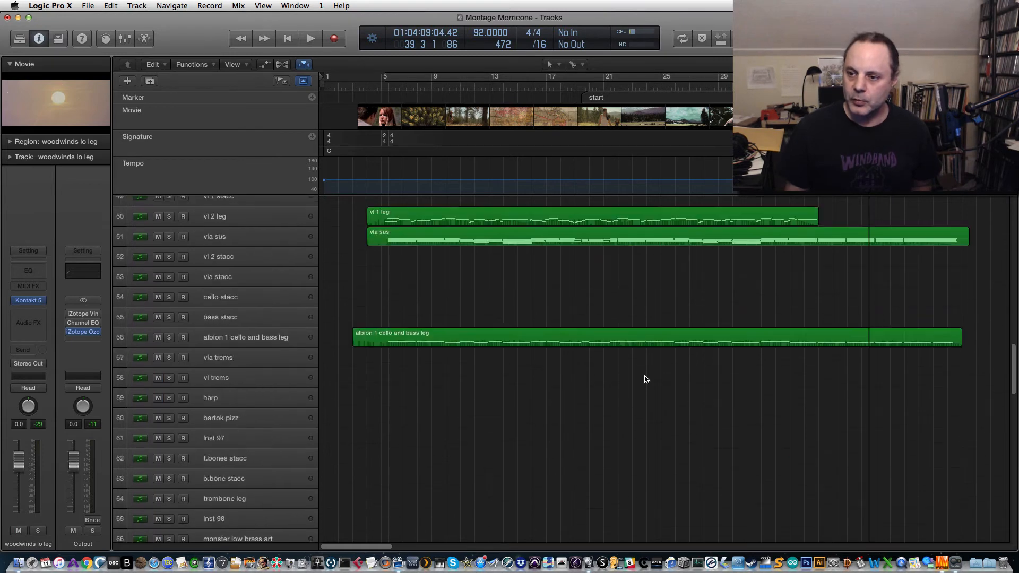
Move the playhead to bar 37 and examine the moog bass track's Mini V3 instrument with its Bass Rise preset.
{"action": "scroll", "coordinate": [646, 379], "scroll_direction": "up", "scroll_amount": 15}
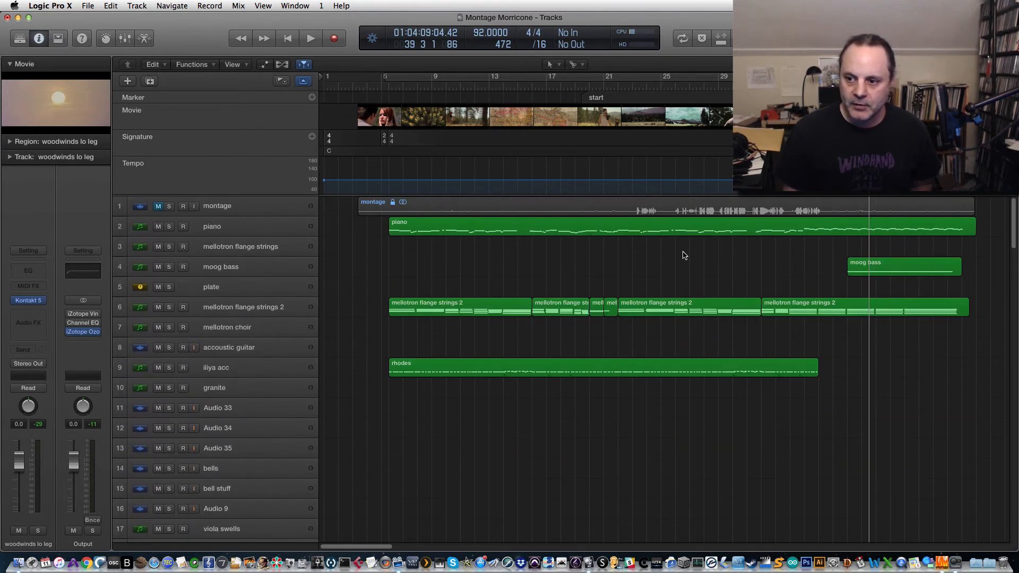
{"action": "left_click_drag", "start_coordinate": [848, 87], "coordinate": [839, 87]}
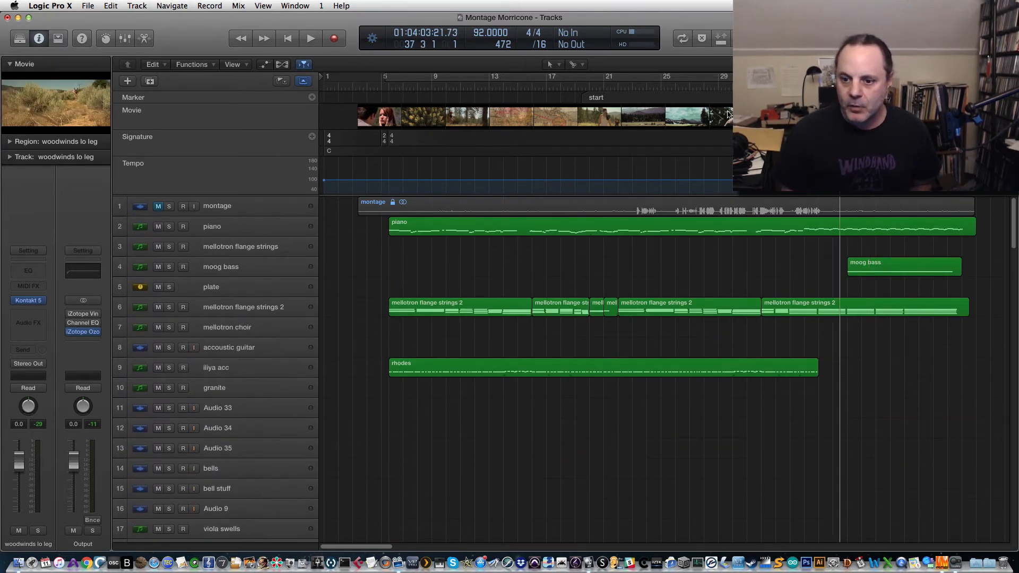
{"action": "left_click", "coordinate": [247, 271]}
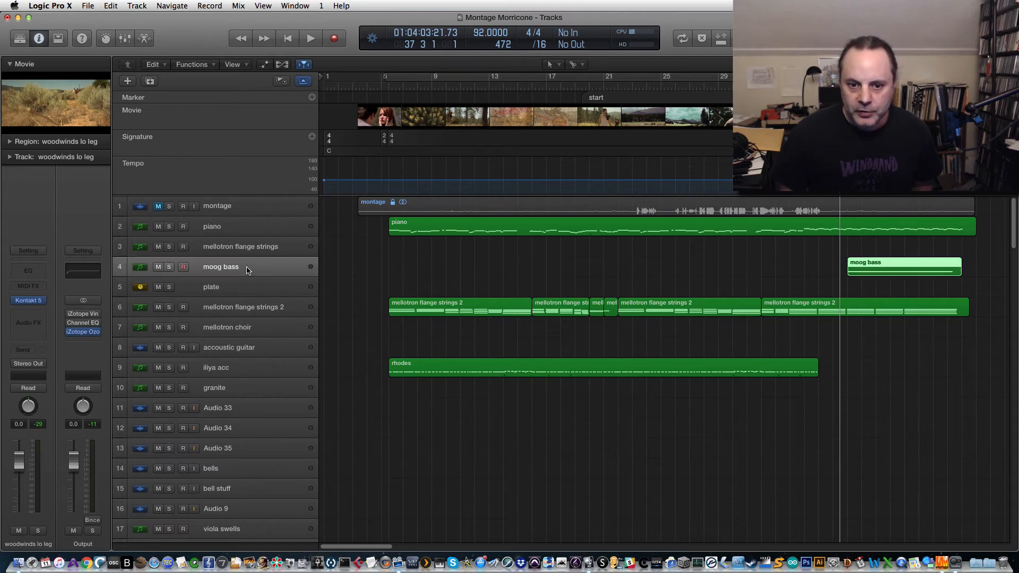
{"action": "left_click", "coordinate": [30, 301]}
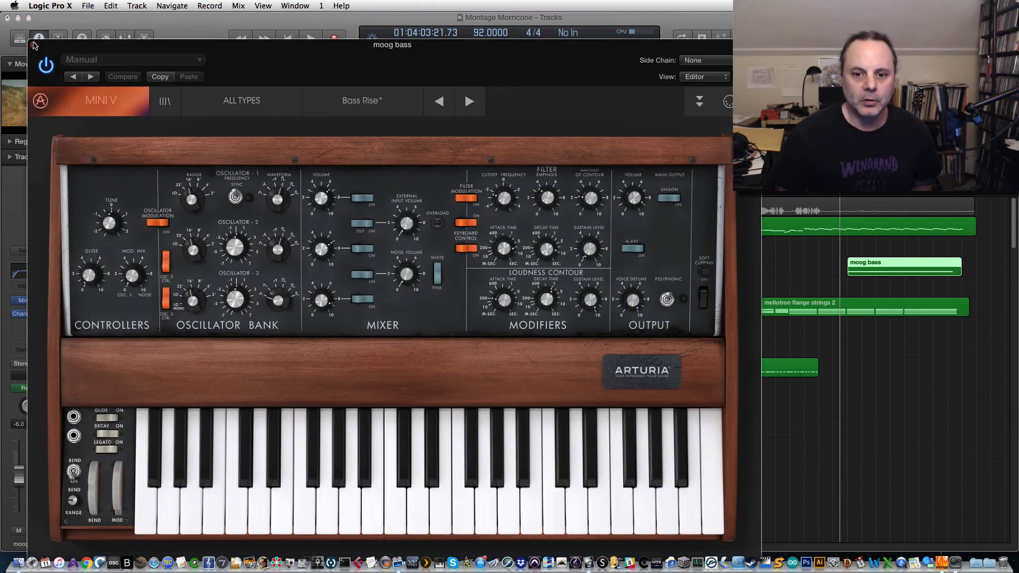
{"action": "left_click", "coordinate": [33, 45]}
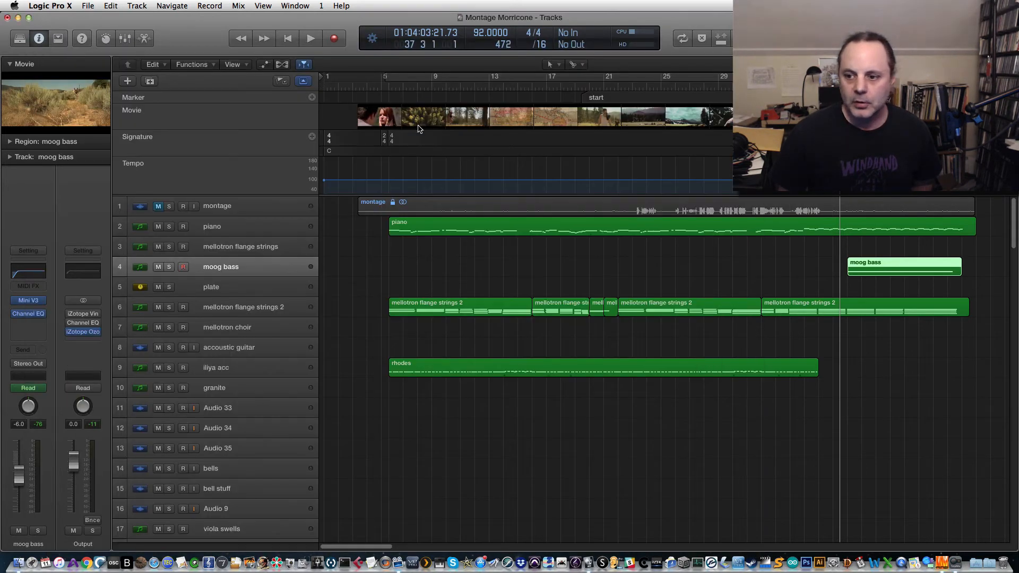
Solo the moog bass track, play it from bar 37 into bar 41, and turn off its solo.
{"action": "left_click", "coordinate": [170, 267]}
{"action": "key", "text": "space"}
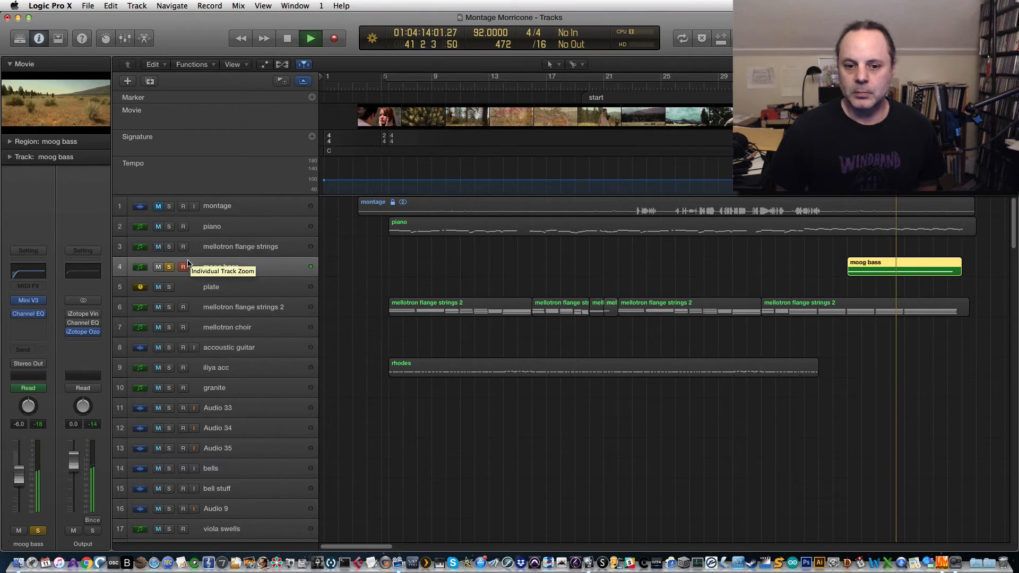
{"action": "key", "text": "space"}
{"action": "left_click", "coordinate": [168, 268]}
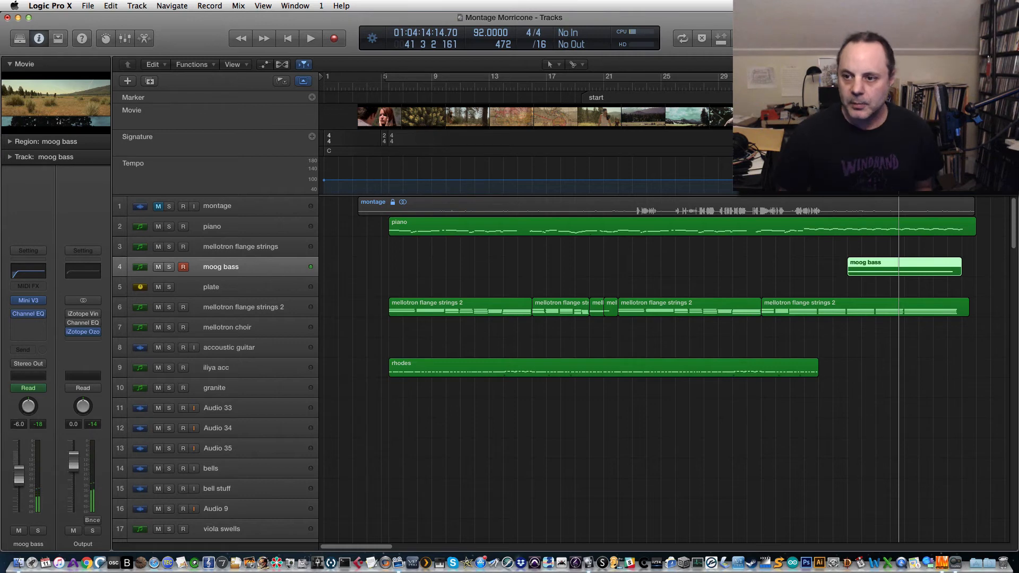
Solo the piano and clav brighter tracks and play them together, stopping in bar 39.
{"action": "left_click", "coordinate": [775, 86]}
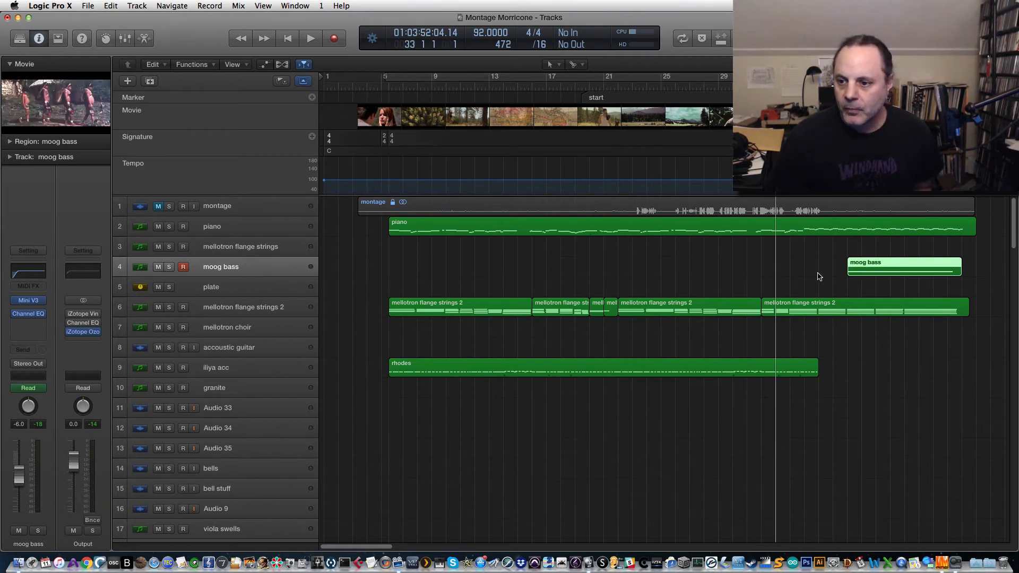
{"action": "scroll", "coordinate": [848, 239], "scroll_direction": "down", "scroll_amount": 1}
{"action": "scroll", "coordinate": [847, 236], "scroll_direction": "up", "scroll_amount": 1}
{"action": "left_click", "coordinate": [846, 231]}
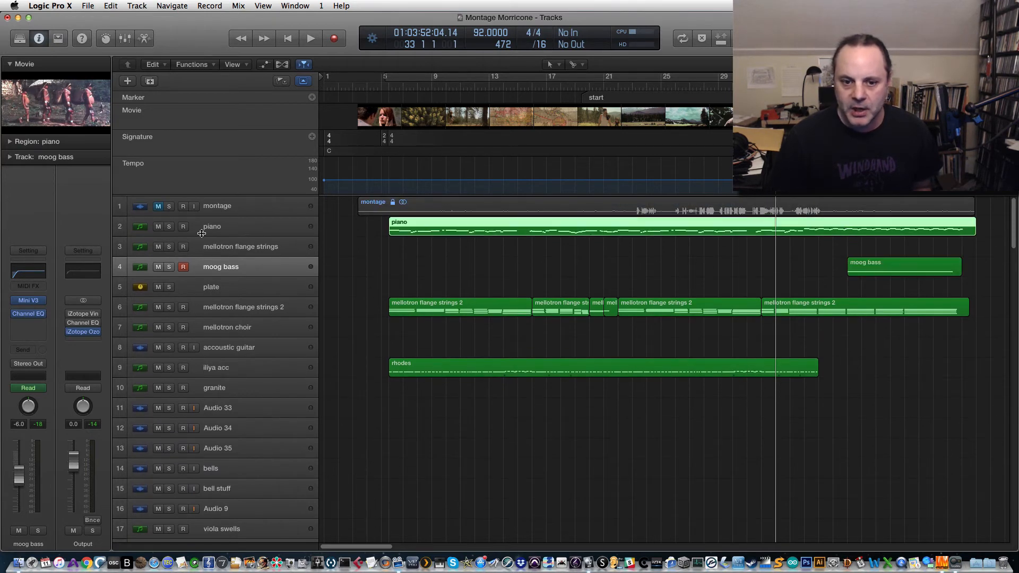
{"action": "left_click", "coordinate": [167, 227]}
{"action": "scroll", "coordinate": [343, 318], "scroll_direction": "down", "scroll_amount": 10}
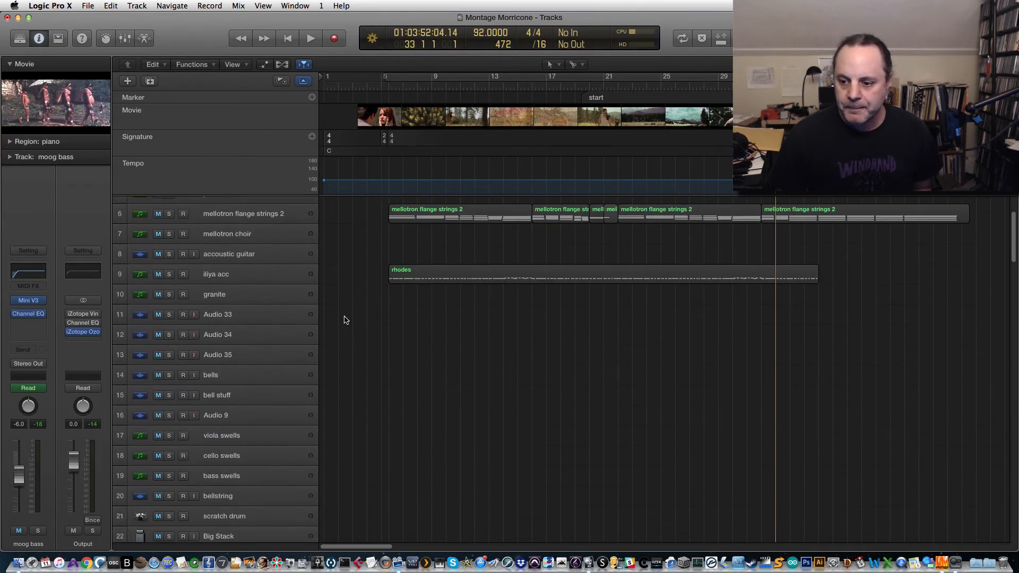
{"action": "scroll", "coordinate": [353, 329], "scroll_direction": "down", "scroll_amount": 1}
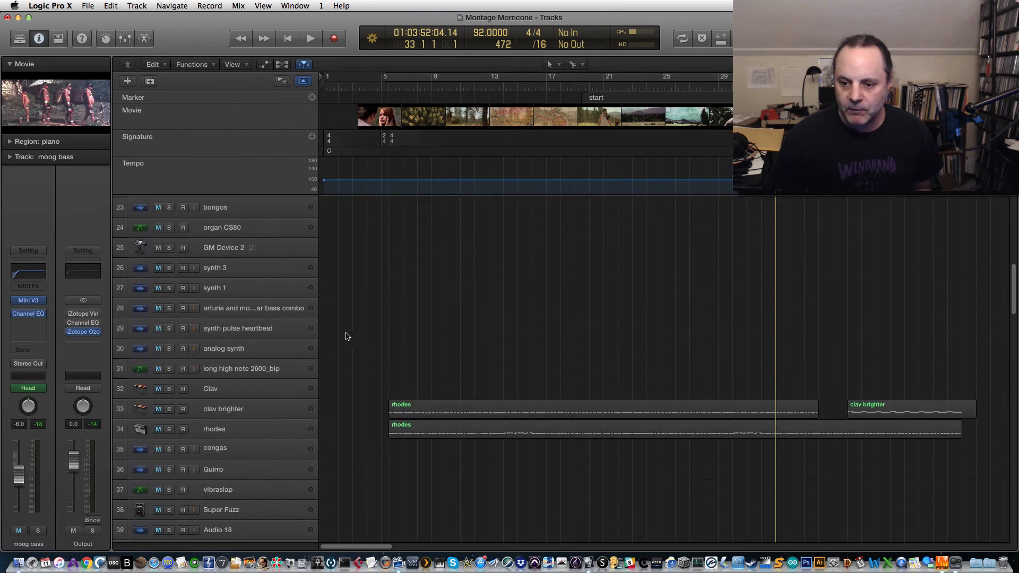
{"action": "left_click", "coordinate": [169, 409]}
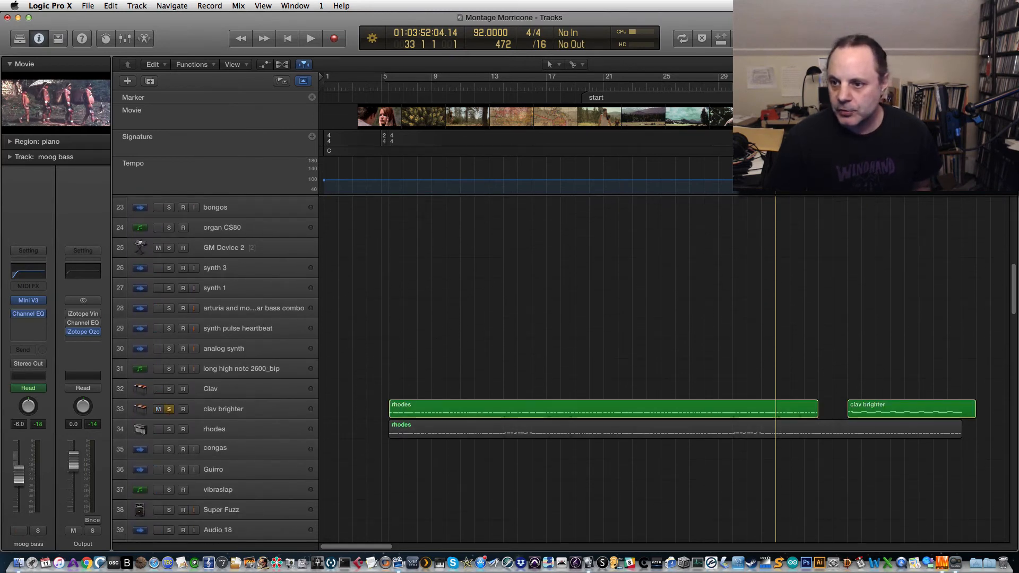
{"action": "key", "text": "space"}
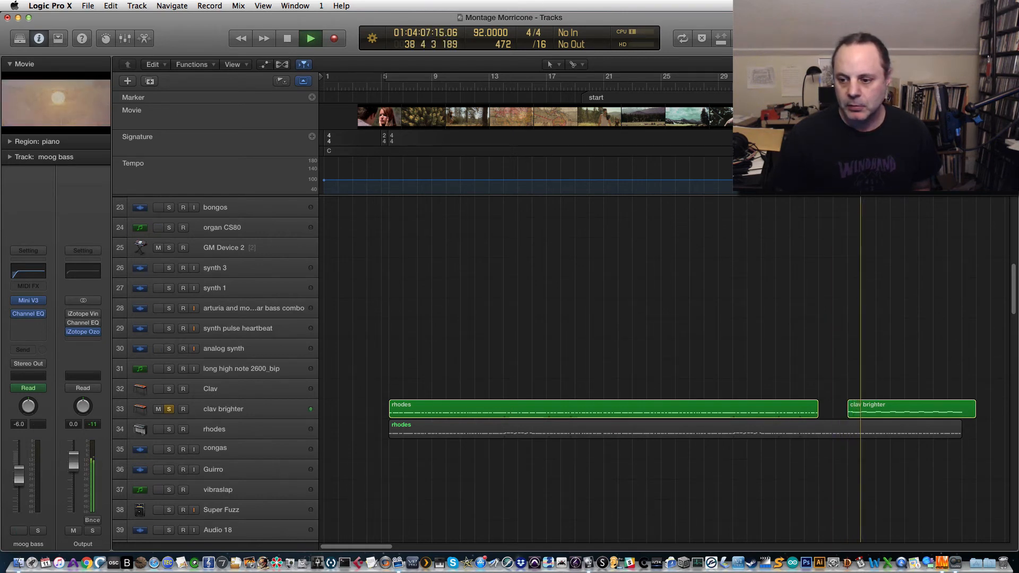
{"action": "key", "text": "space"}
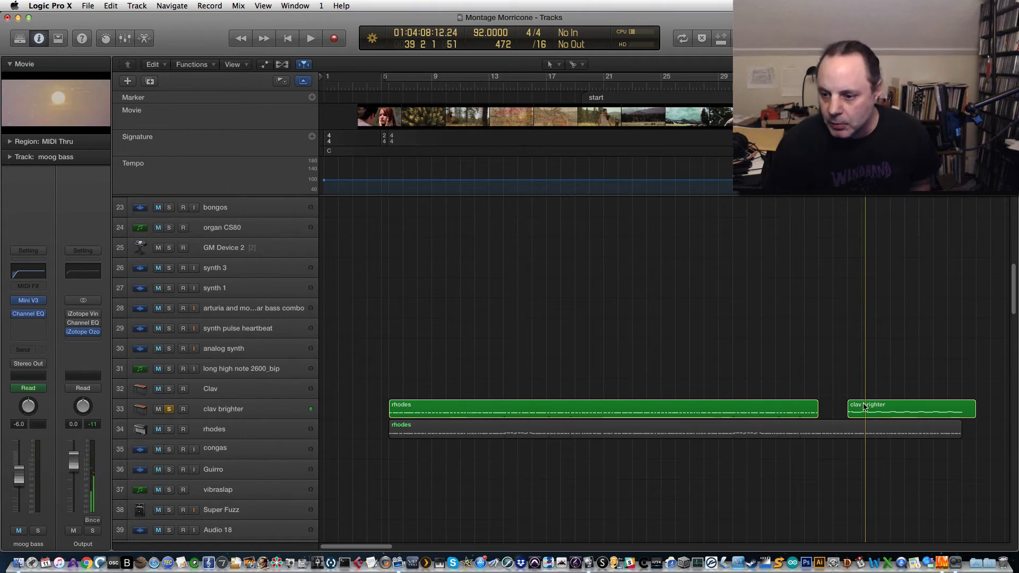
Examine the clav brighter region's notes from bar 38 in the Piano Roll and close the editor.
{"action": "double_click", "coordinate": [863, 407]}
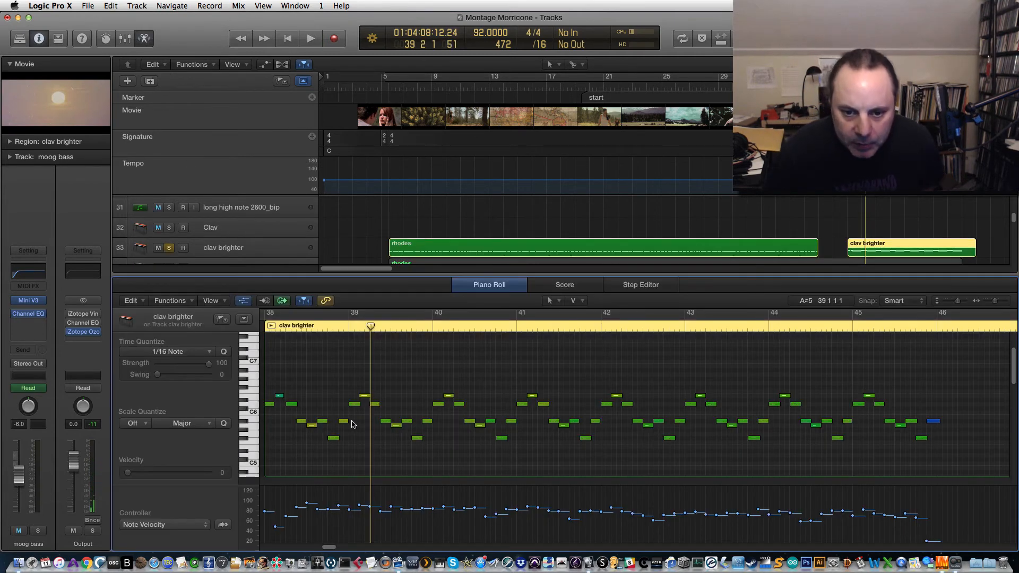
{"action": "left_click_drag", "start_coordinate": [271, 391], "coordinate": [281, 349]}
{"action": "key", "text": "p"}
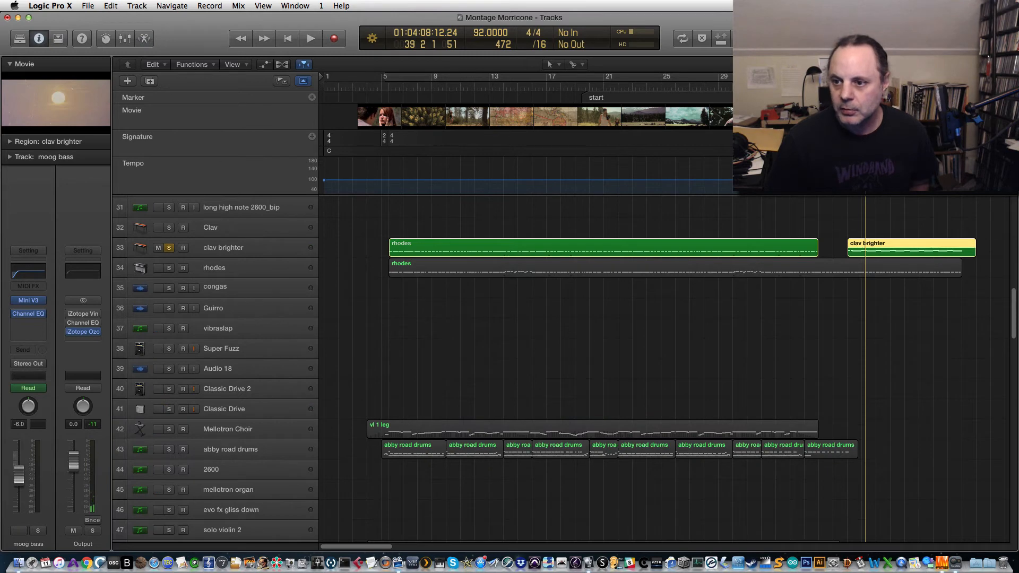
Replay the soloed piano and clav brighter parts from the start of the clav brighter region at bar 38.
{"action": "key", "text": "shift+space"}
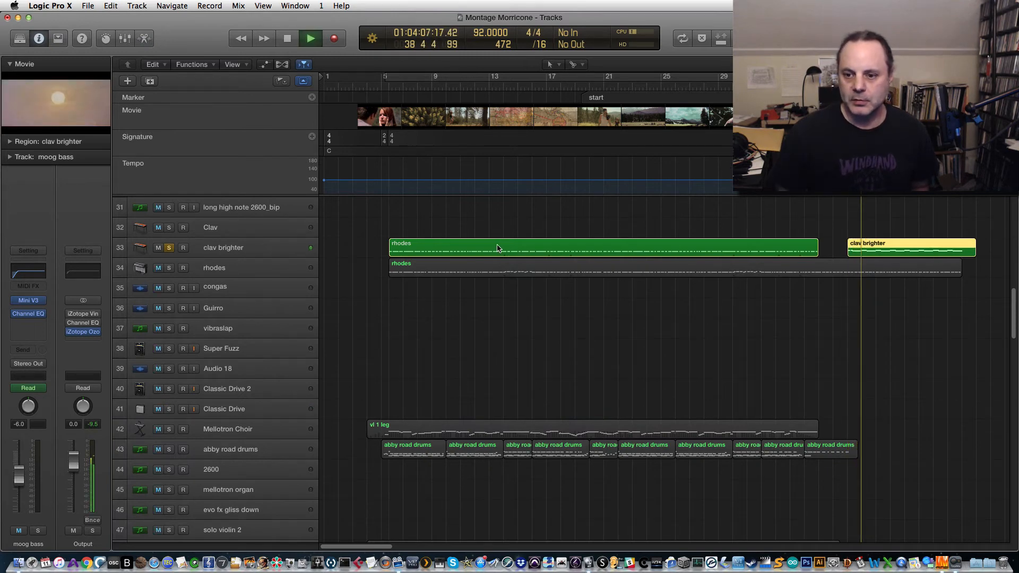
{"action": "key", "text": "space"}
{"action": "key", "text": "shift+space"}
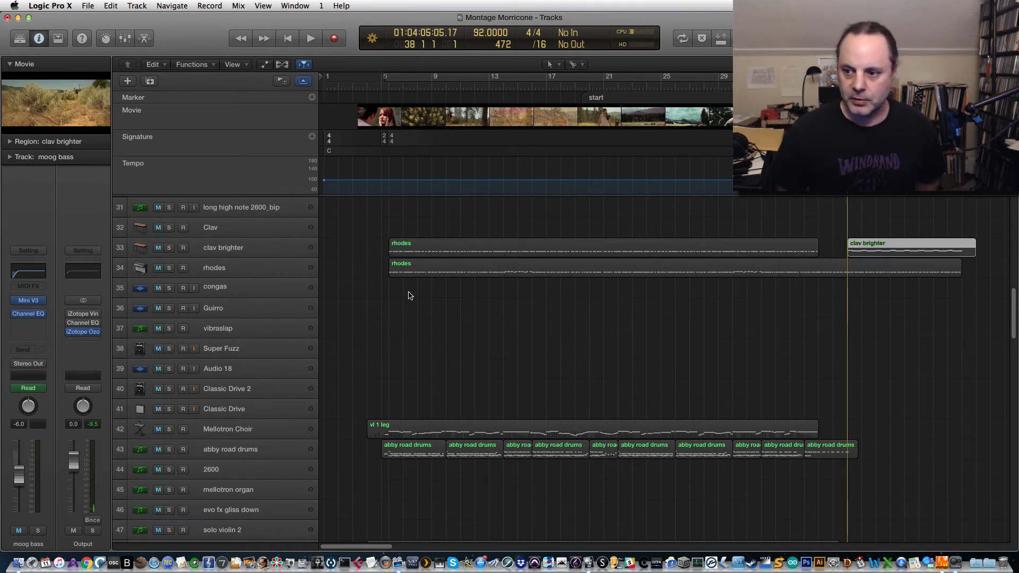
Turn off the piano solo and play the full arrangement from bar 38 to bar 40.
{"action": "scroll", "coordinate": [409, 293], "scroll_direction": "up", "scroll_amount": 15}
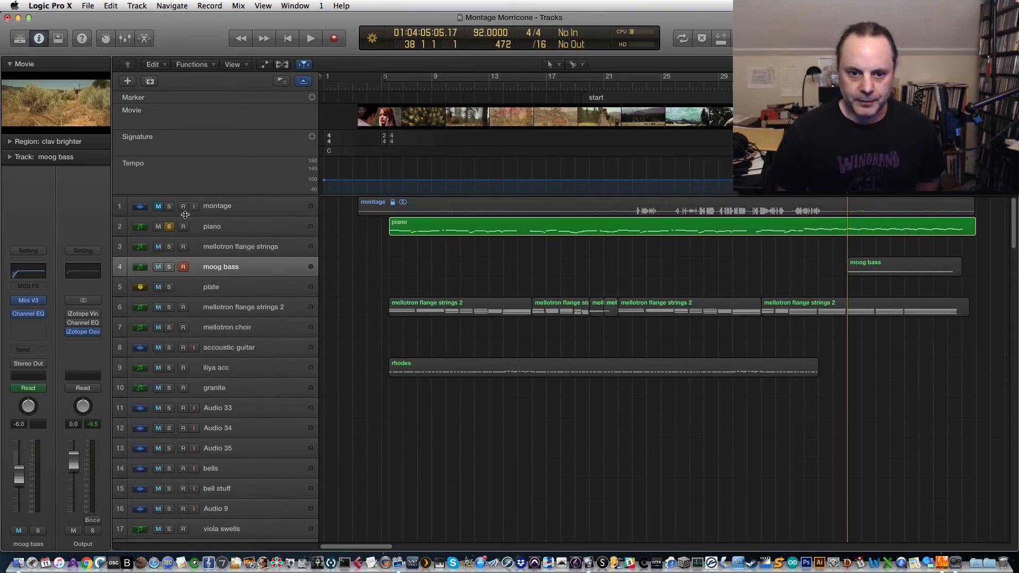
{"action": "left_click", "coordinate": [170, 227]}
{"action": "key", "text": "space"}
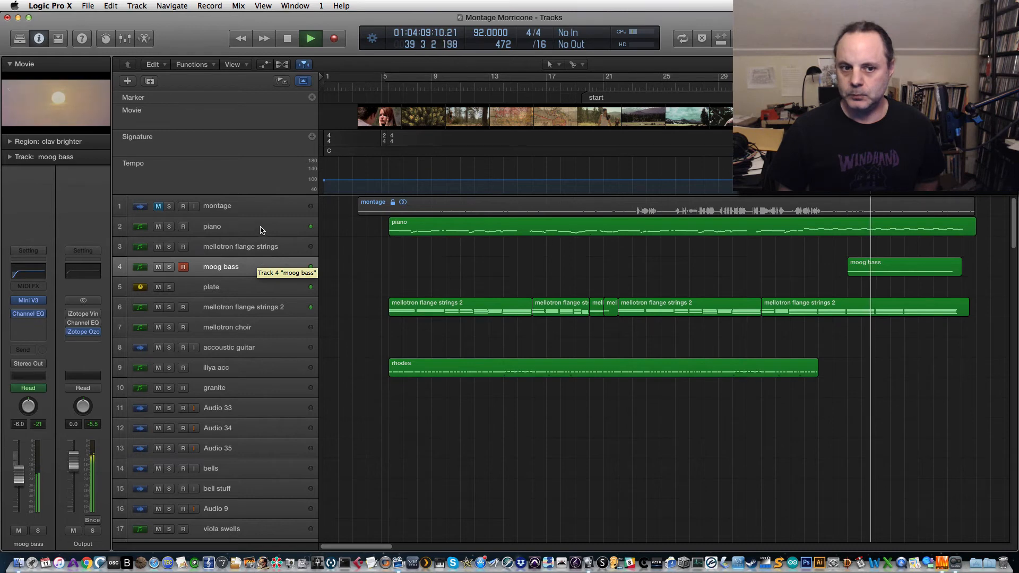
{"action": "key", "text": "space"}
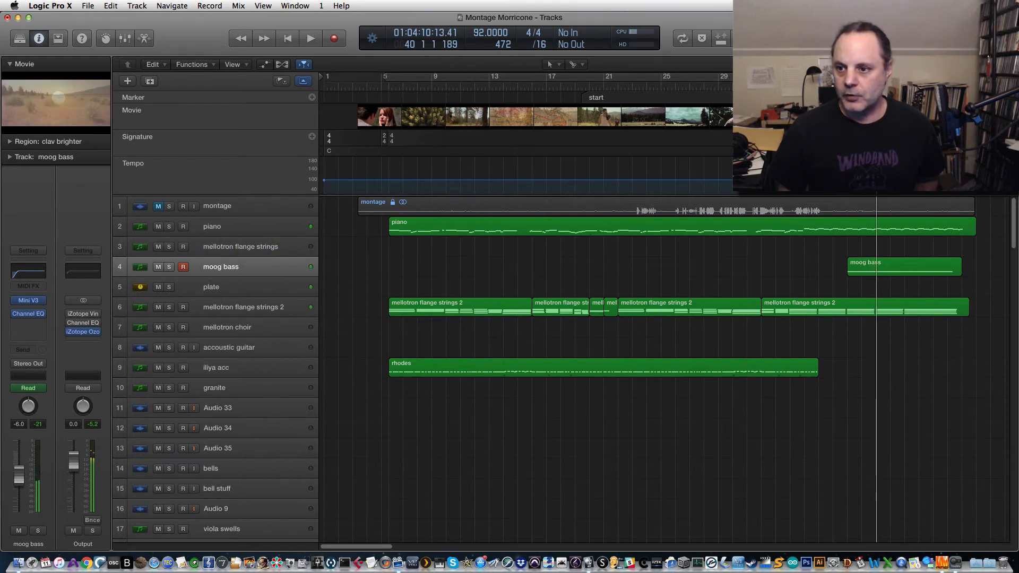
Play the full cue from bar 37 to the end of bar 40 with the movie in its own window, closing that window after stopping.
{"action": "key", "text": "comma"}
{"action": "key", "text": "comma"}
{"action": "key", "text": "comma"}
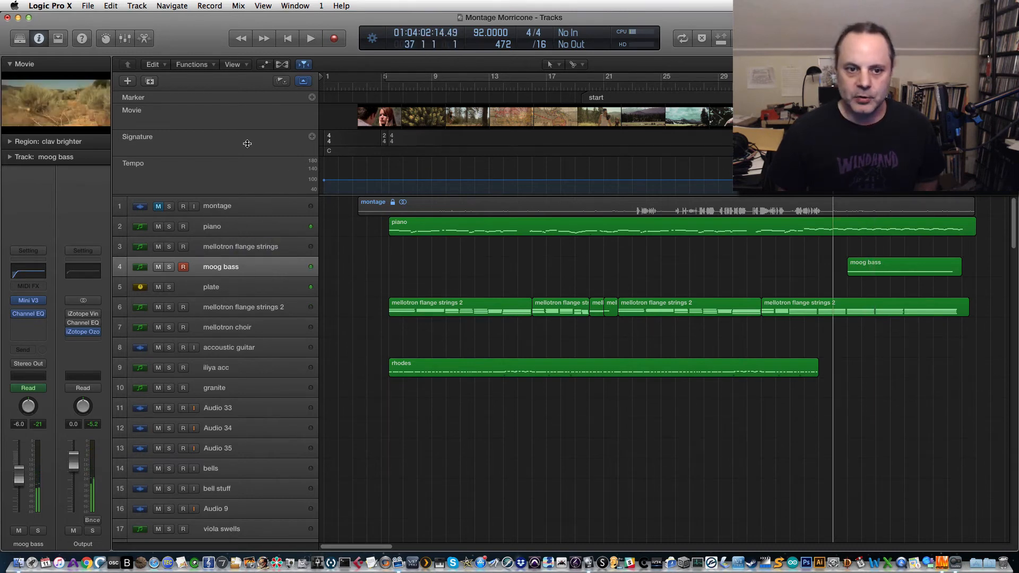
{"action": "left_click", "coordinate": [87, 111]}
{"action": "key", "text": "space"}
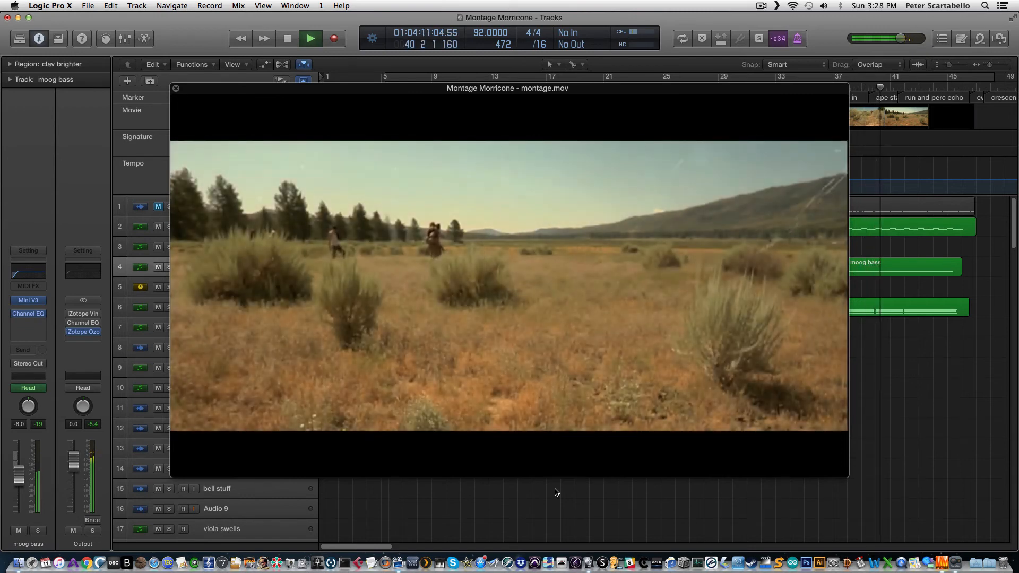
{"action": "key", "text": "space"}
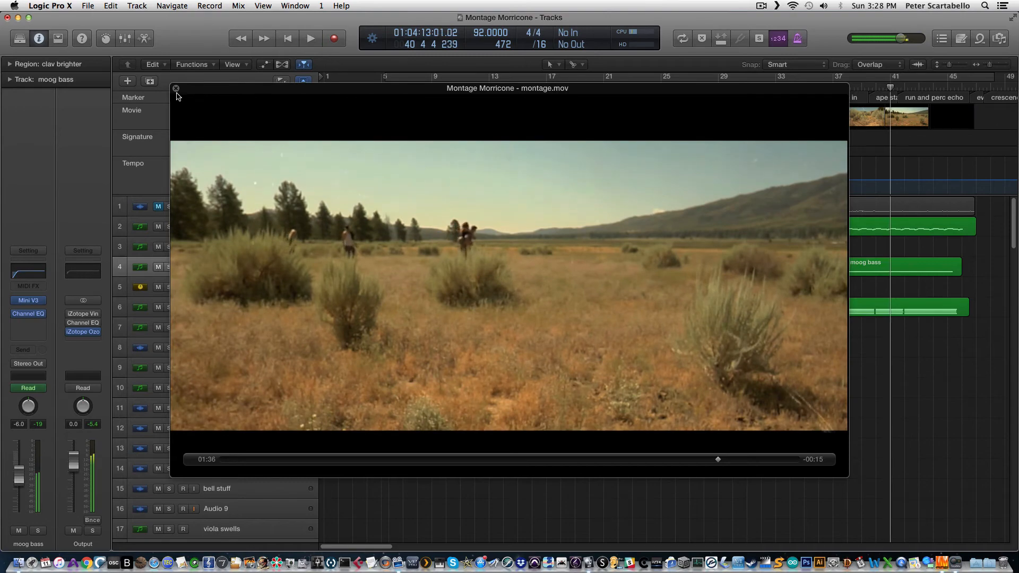
{"action": "left_click", "coordinate": [176, 88]}
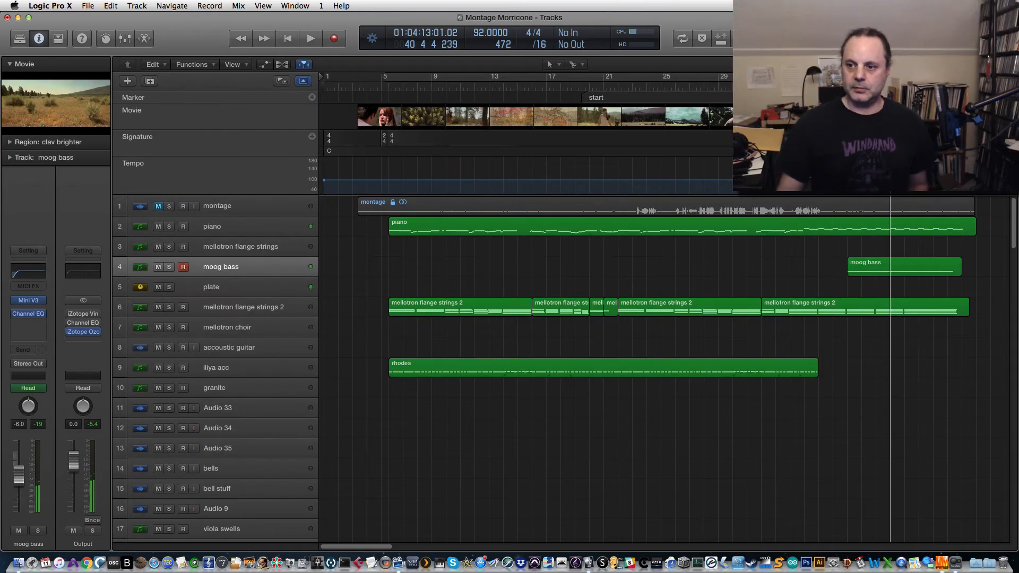
Solo the gong scrape track and play from bar 37, adding the claves and shaker to the solo and stopping in bar 41.
{"action": "left_click", "coordinate": [832, 85]}
{"action": "scroll", "coordinate": [742, 446], "scroll_direction": "down", "scroll_amount": 20}
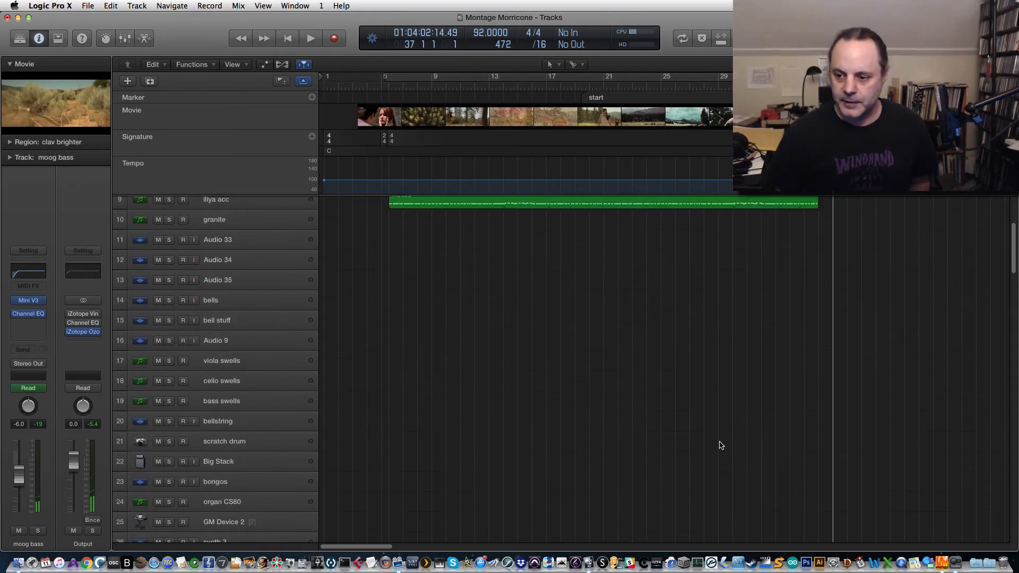
{"action": "scroll", "coordinate": [742, 446], "scroll_direction": "down", "scroll_amount": 20}
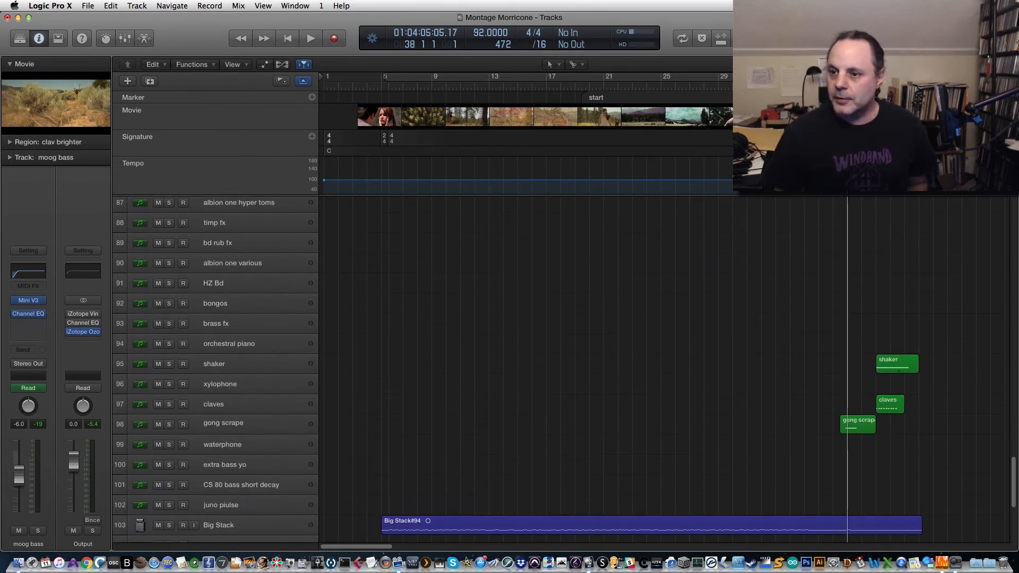
{"action": "key", "text": "comma"}
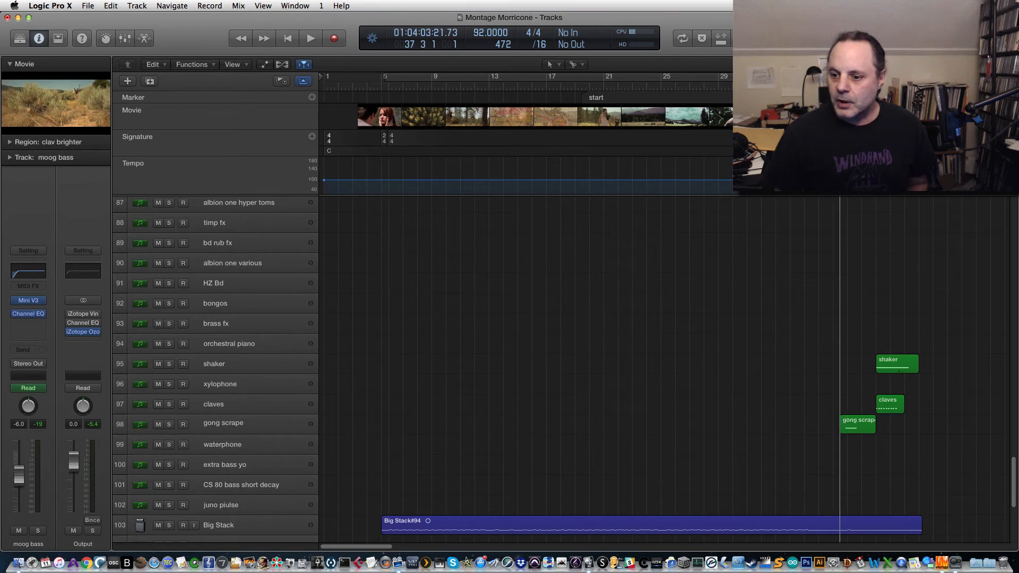
{"action": "left_click", "coordinate": [169, 425]}
{"action": "key", "text": "space"}
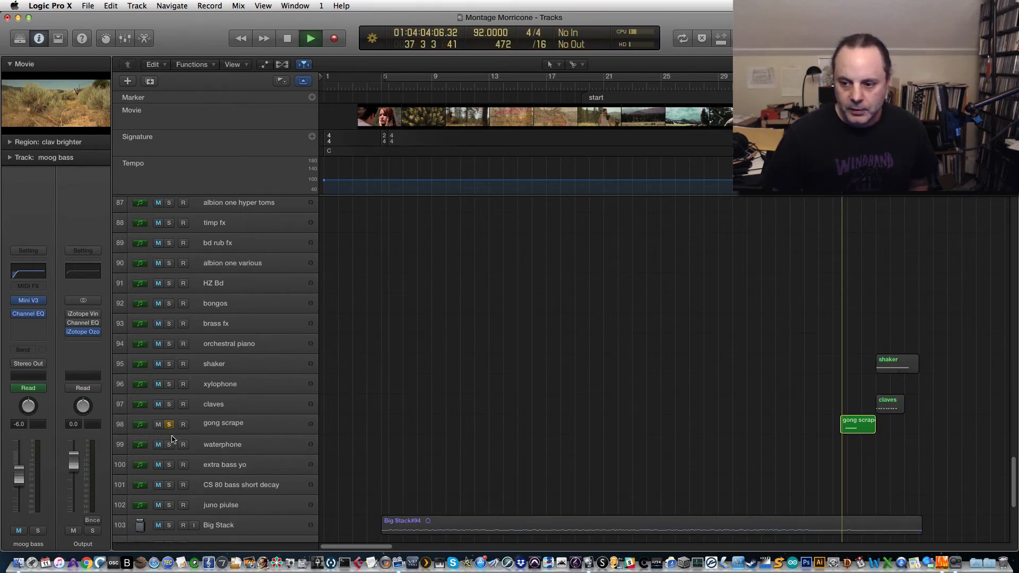
{"action": "left_click", "coordinate": [168, 405]}
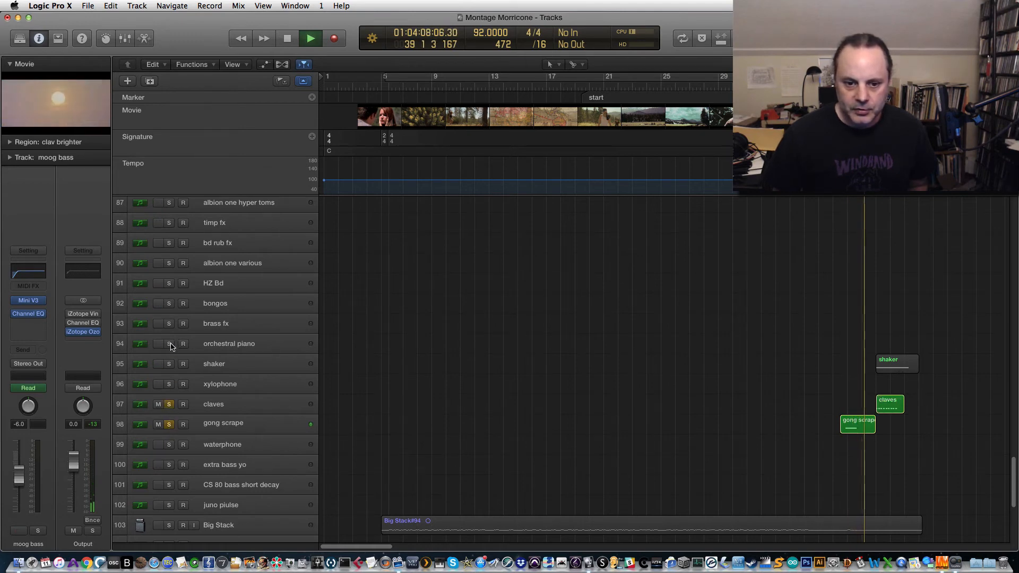
{"action": "left_click", "coordinate": [168, 364]}
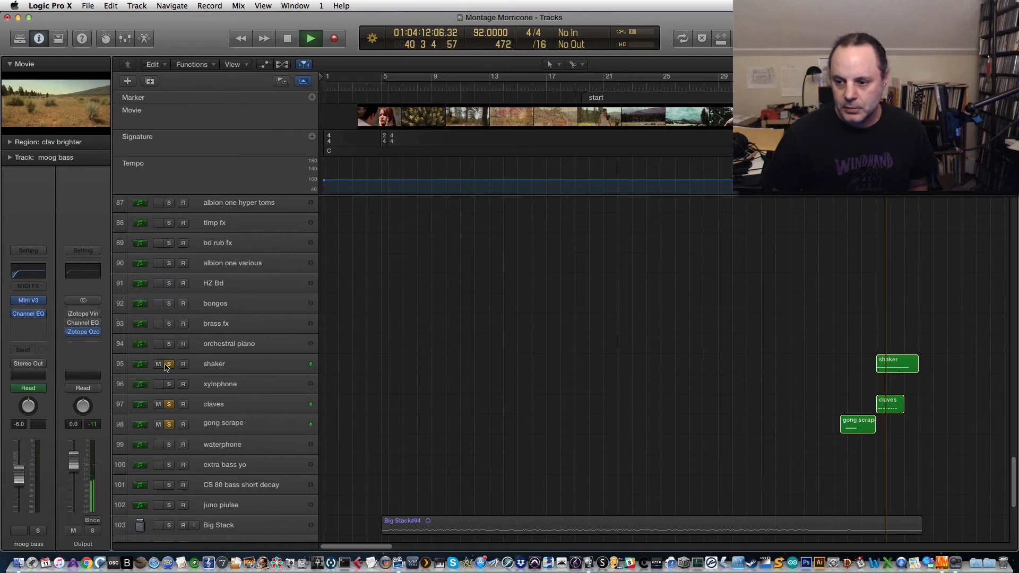
{"action": "key", "text": "space"}
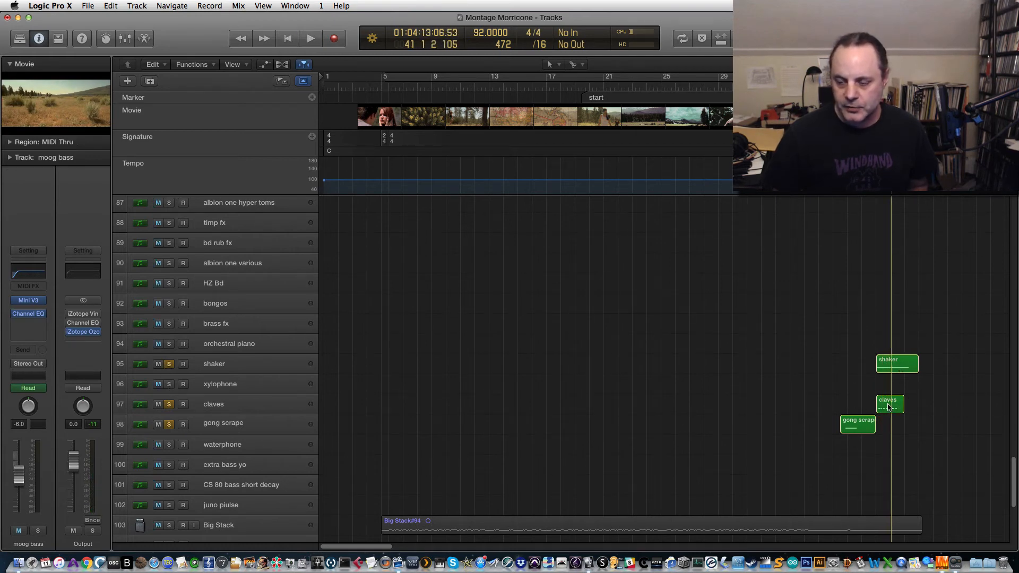
Examine the claves region's notes and velocities in the Piano Roll and close the editor.
{"action": "double_click", "coordinate": [884, 404]}
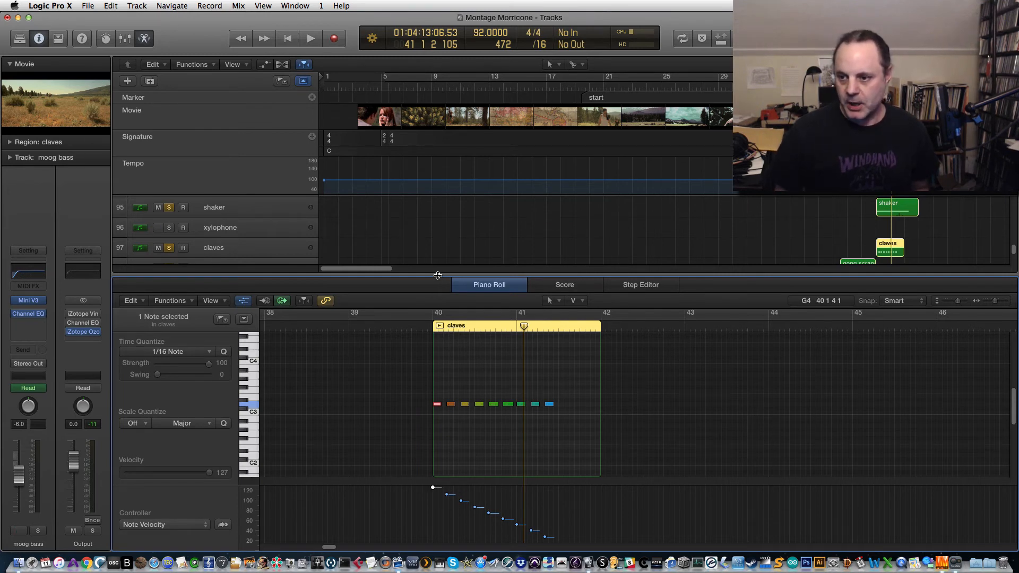
{"action": "key", "text": "p"}
Examine the shaker track's plate reverb and delay sends, inspecting the delay bus's H-Delay plug-in and closing it.
{"action": "key", "text": "comma"}
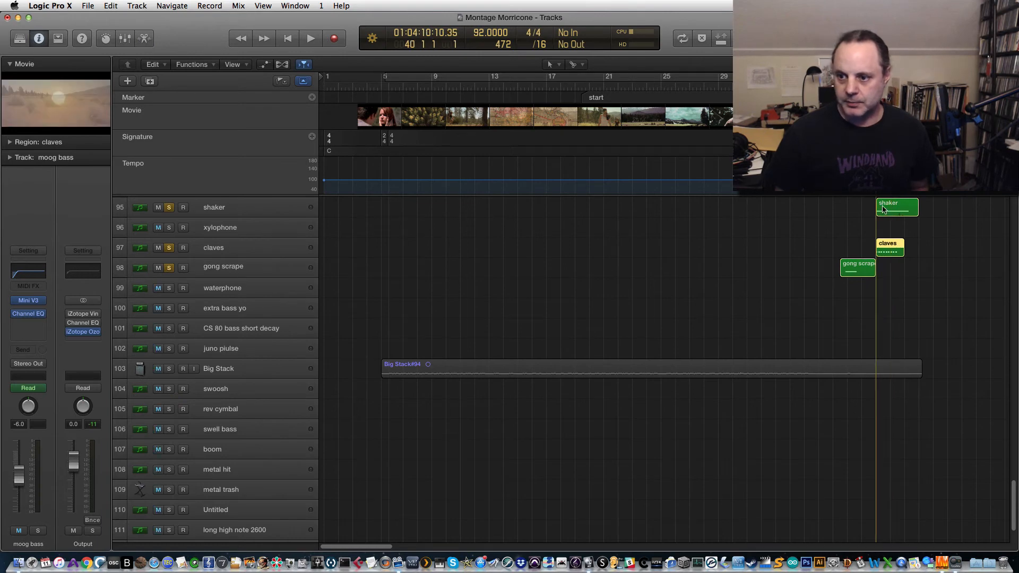
{"action": "left_click", "coordinate": [236, 206]}
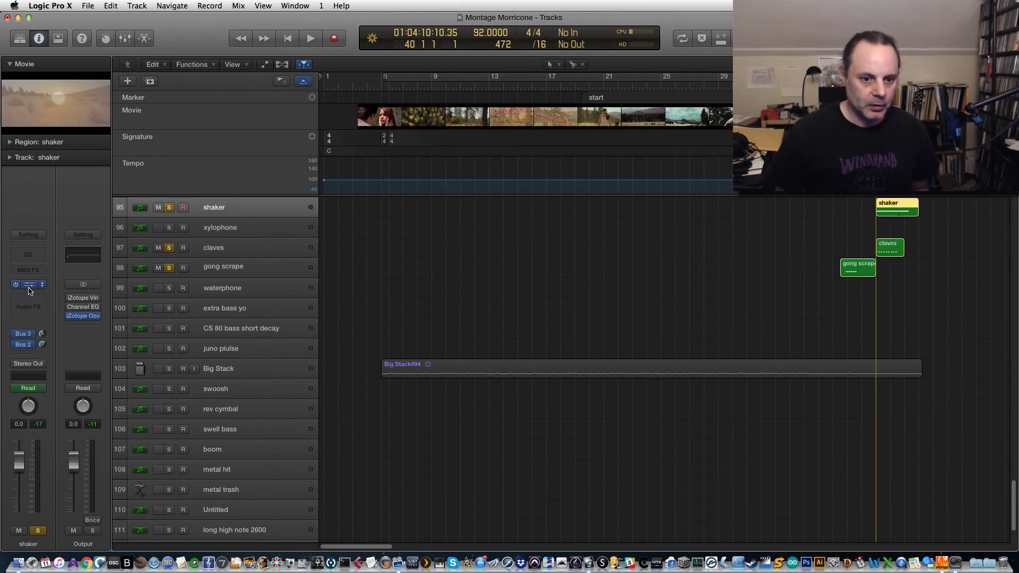
{"action": "left_click", "coordinate": [27, 334]}
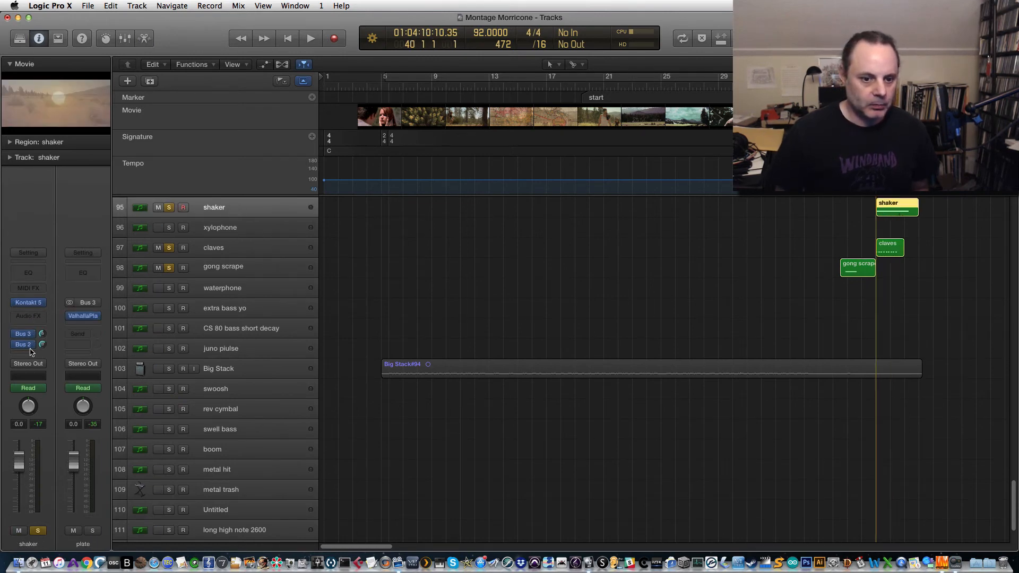
{"action": "left_click", "coordinate": [28, 345]}
{"action": "left_click", "coordinate": [84, 317]}
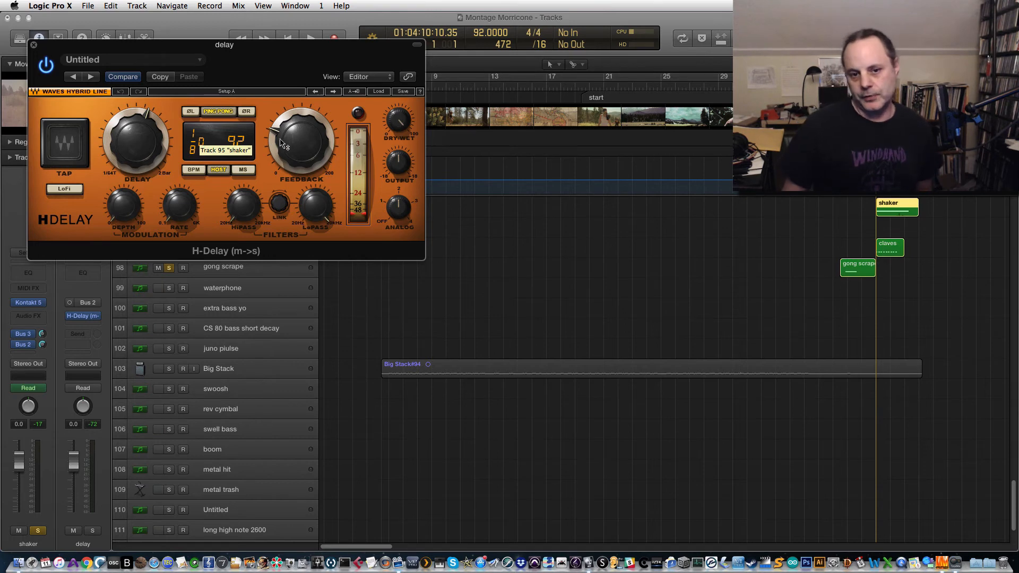
{"action": "mouse_move", "coordinate": [301, 141]}
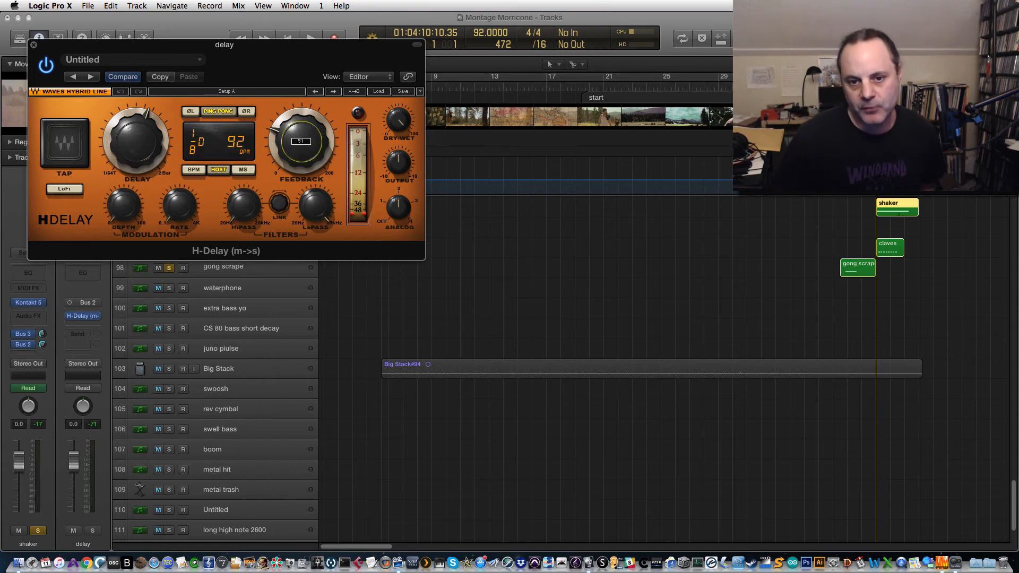
{"action": "left_click", "coordinate": [33, 47]}
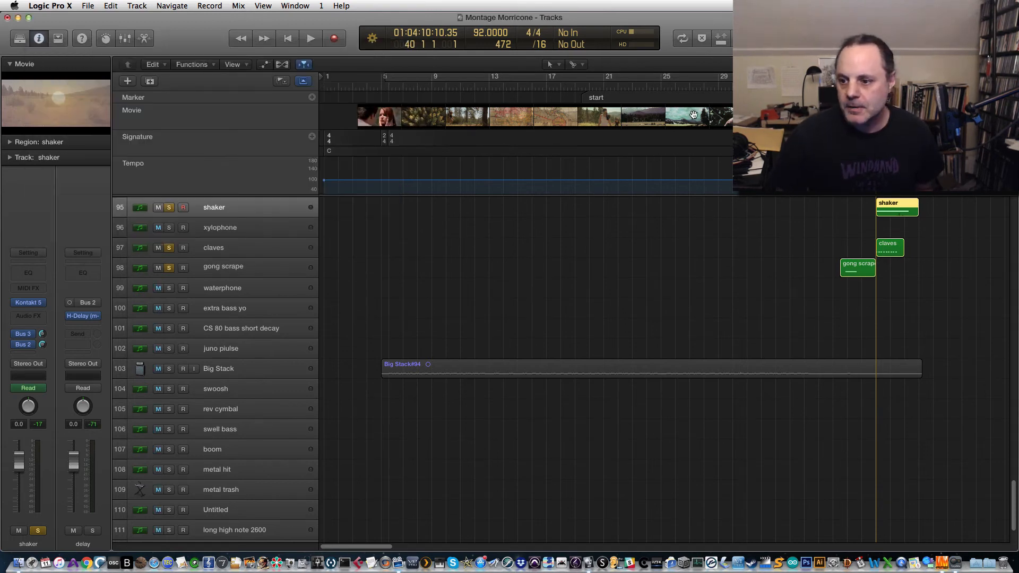
Play the soloed percussion from bar 40, stop, and turn off the shaker, claves and gong scrape solos.
{"action": "key", "text": "space"}
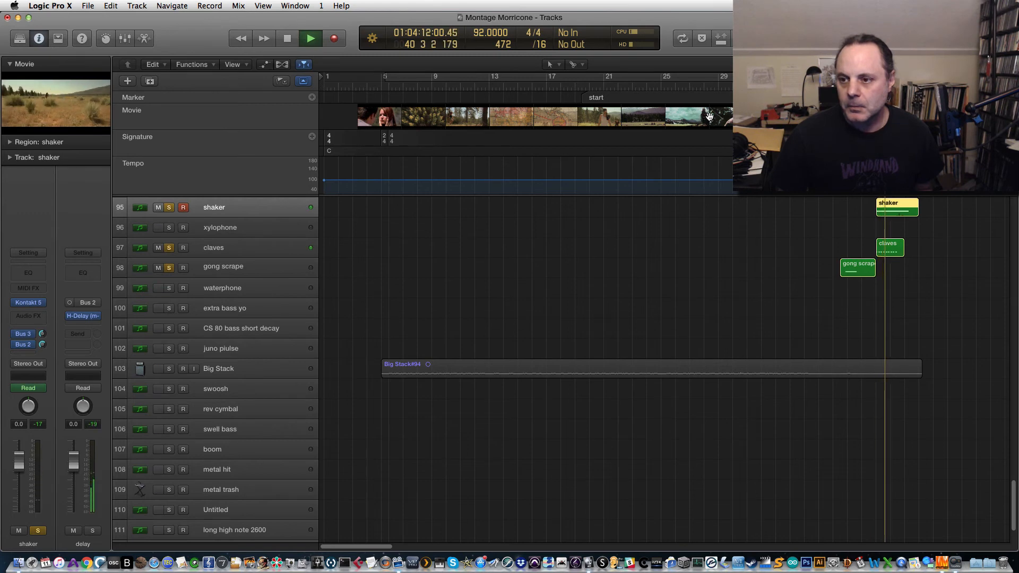
{"action": "key", "text": "space"}
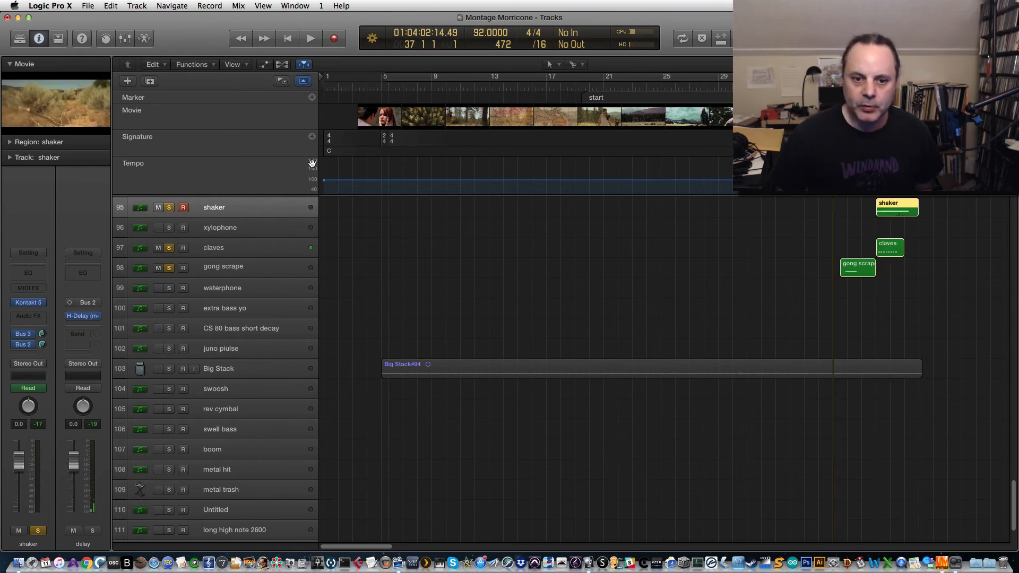
{"action": "left_click", "coordinate": [169, 207]}
{"action": "left_click", "coordinate": [170, 247]}
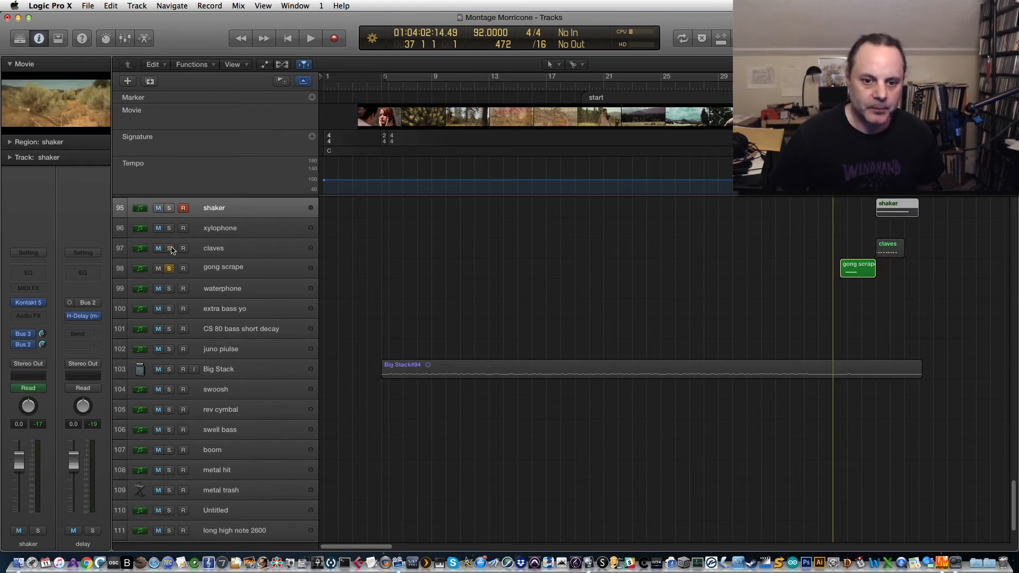
{"action": "left_click", "coordinate": [170, 269]}
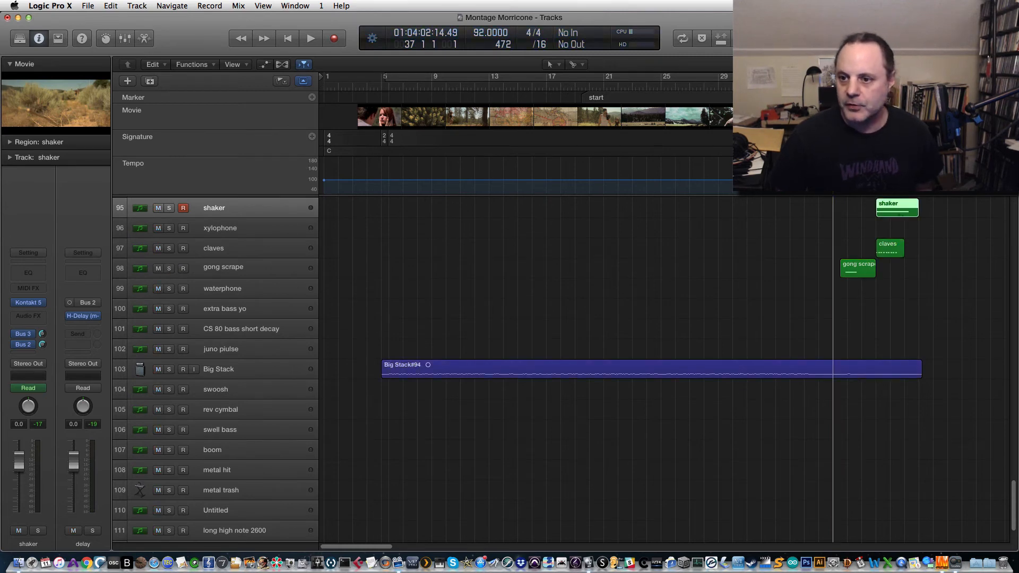
Play the full cue from bar 32 into bar 43 with the movie in an enlarged separate window, and close that window.
{"action": "left_click", "coordinate": [761, 86]}
{"action": "scroll", "coordinate": [470, 144], "scroll_direction": "up", "scroll_amount": 15}
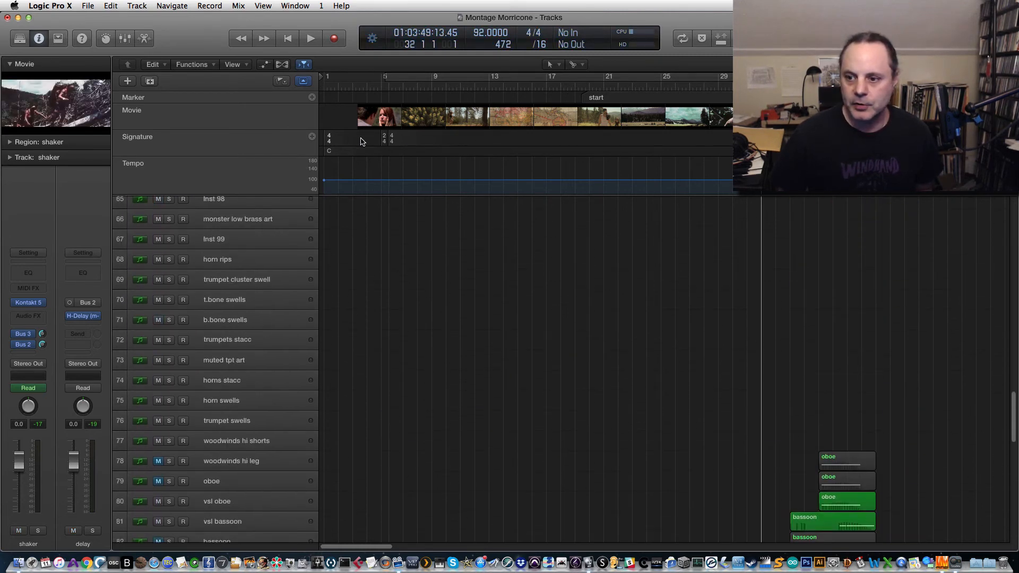
{"action": "scroll", "coordinate": [350, 132], "scroll_direction": "up", "scroll_amount": 1}
{"action": "double_click", "coordinate": [103, 100]}
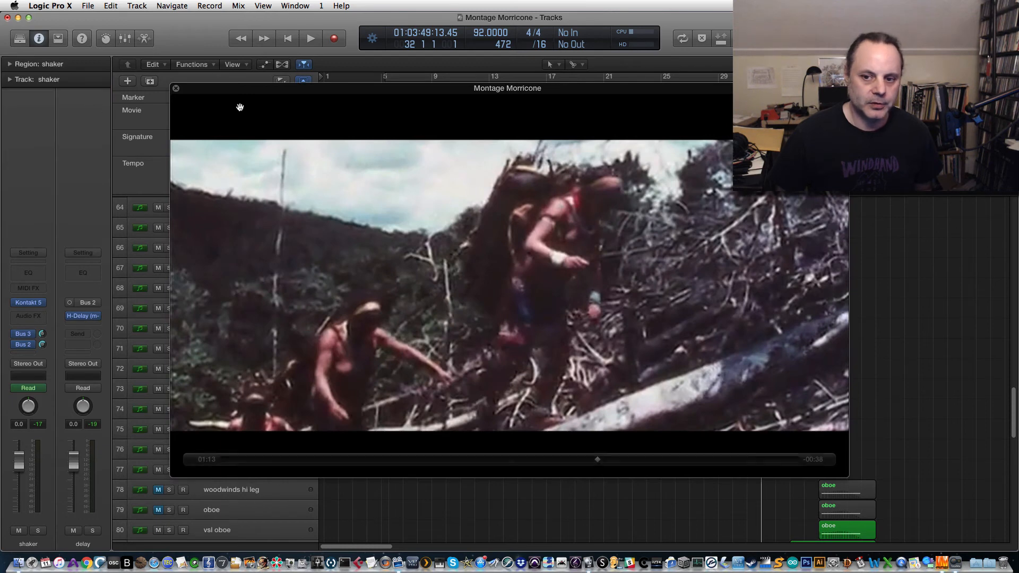
{"action": "left_click_drag", "start_coordinate": [348, 98], "coordinate": [203, 33]}
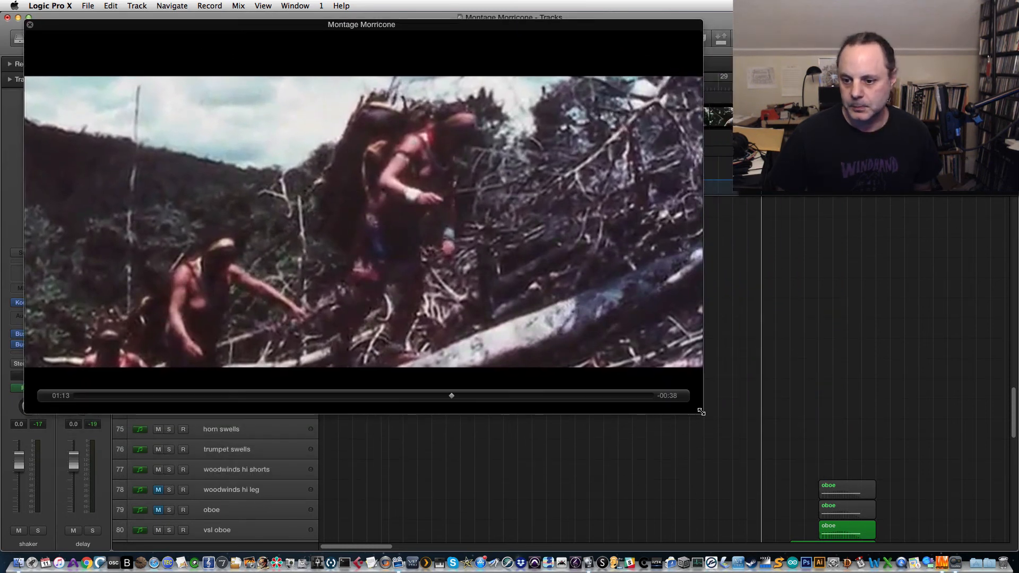
{"action": "left_click_drag", "start_coordinate": [700, 412], "coordinate": [953, 520]}
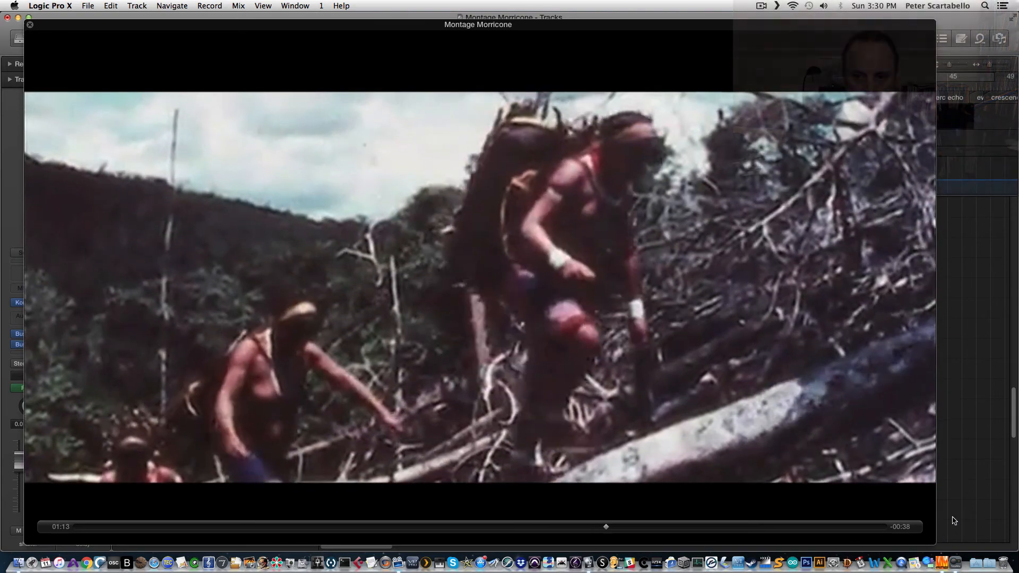
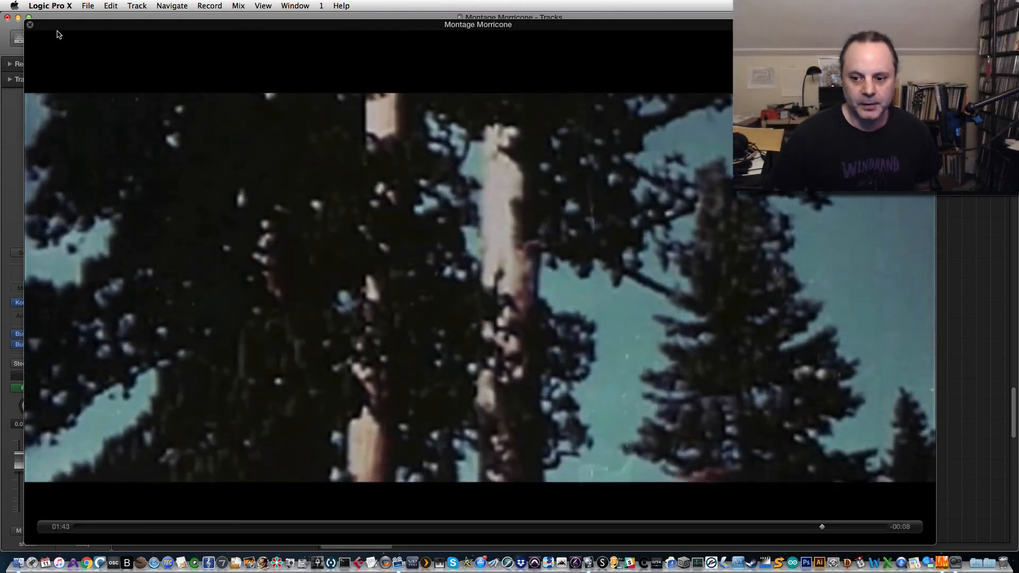
{"action": "left_click", "coordinate": [28, 25]}
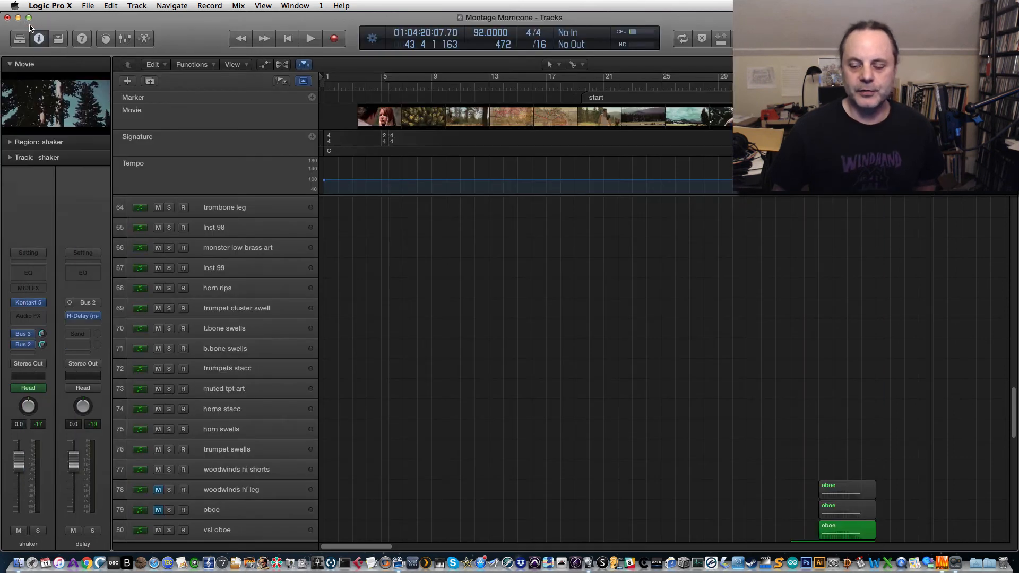
Place the playhead at bar 4 and turn on the cycle range that starts at bar 5.
{"action": "scroll", "coordinate": [807, 297], "scroll_direction": "up", "scroll_amount": 2}
{"action": "scroll", "coordinate": [810, 300], "scroll_direction": "up", "scroll_amount": 5}
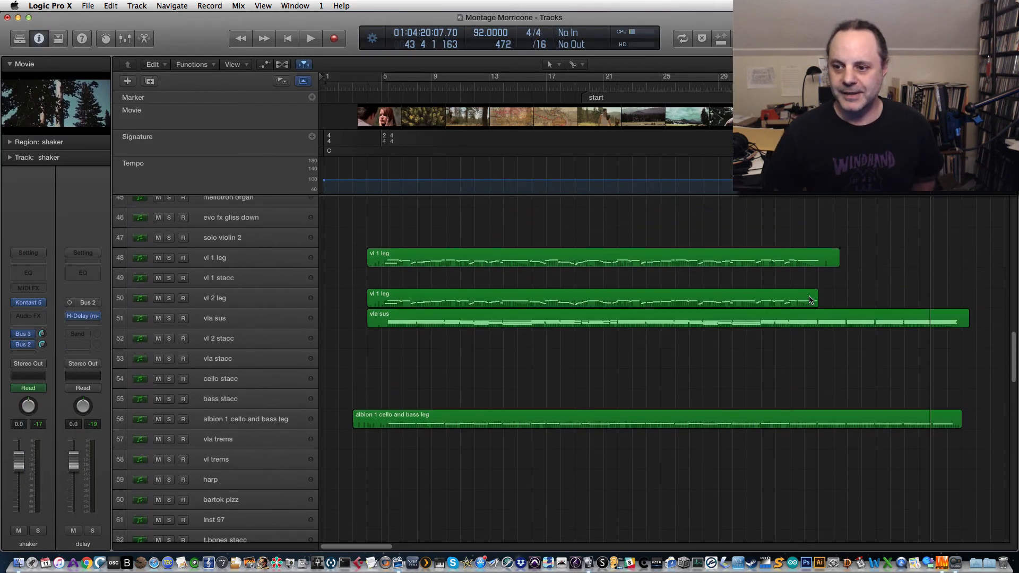
{"action": "scroll", "coordinate": [811, 300], "scroll_direction": "up", "scroll_amount": 1}
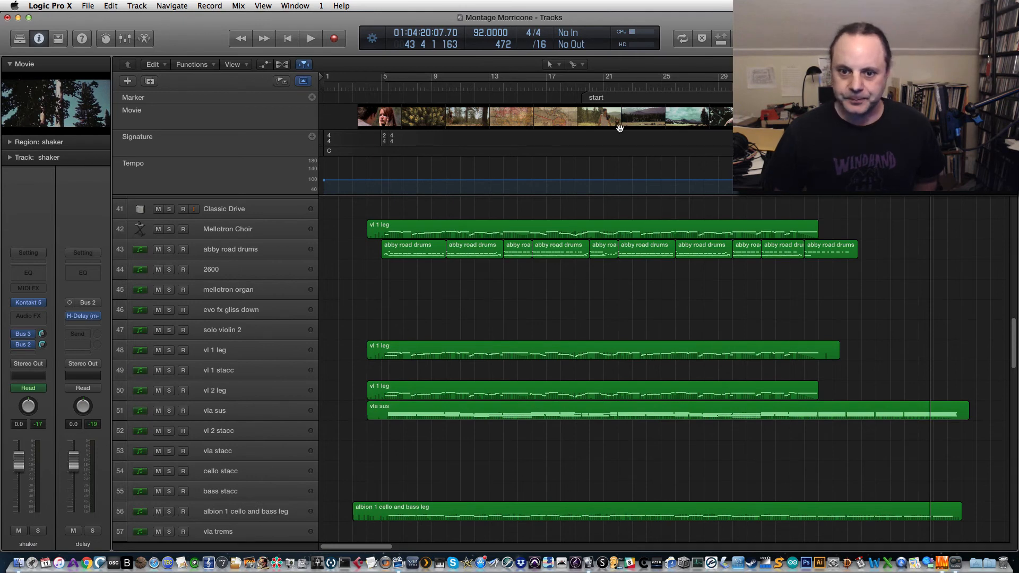
{"action": "left_click", "coordinate": [374, 87]}
{"action": "left_click", "coordinate": [418, 78]}
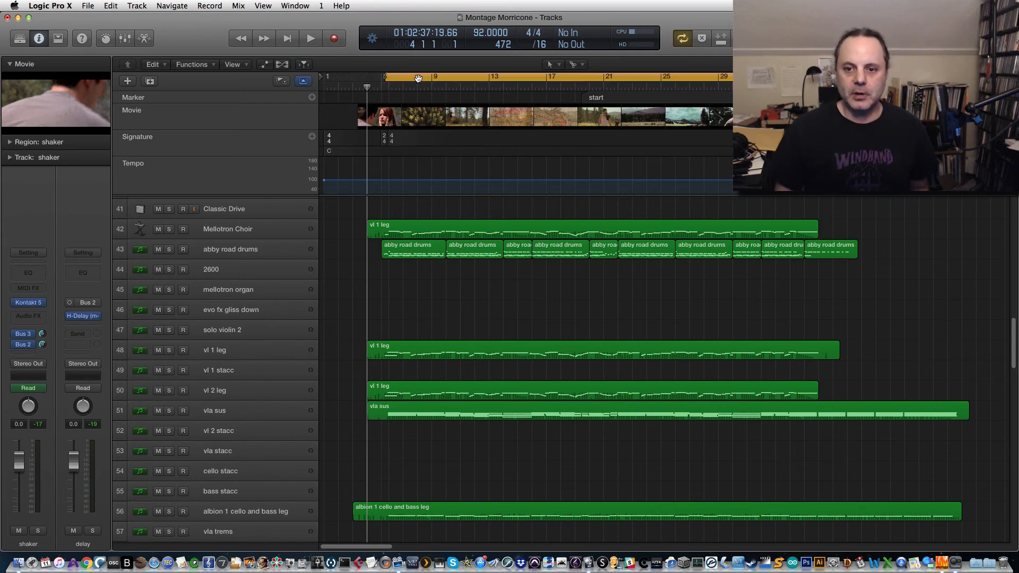
Open the iZotope Vinyl plug-in on the stereo output channel, move its window over the arrangement and switch it on.
{"action": "scroll", "coordinate": [317, 168], "scroll_direction": "down", "scroll_amount": 2}
{"action": "scroll", "coordinate": [317, 168], "scroll_direction": "down", "scroll_amount": 15}
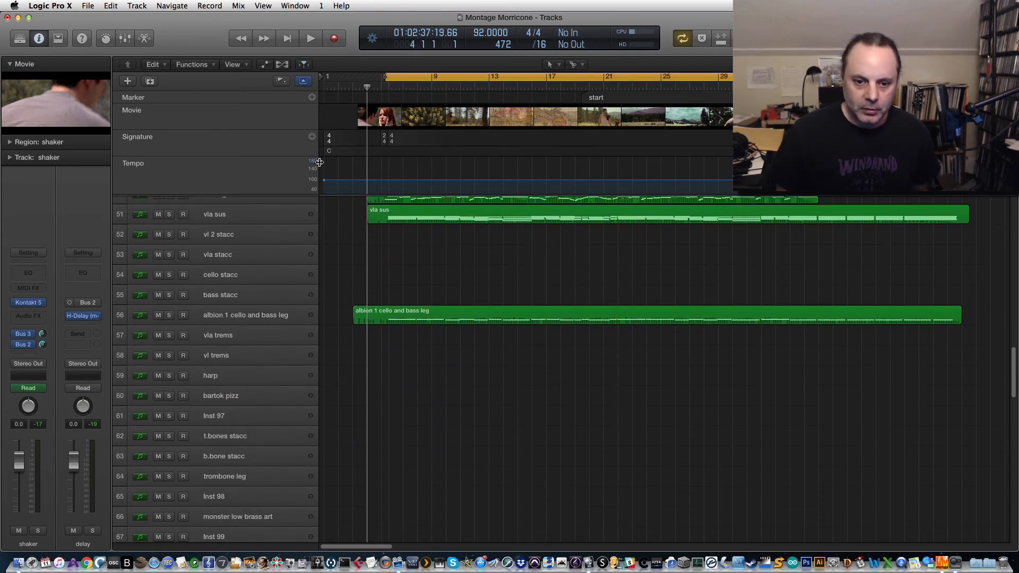
{"action": "scroll", "coordinate": [318, 167], "scroll_direction": "down", "scroll_amount": 20}
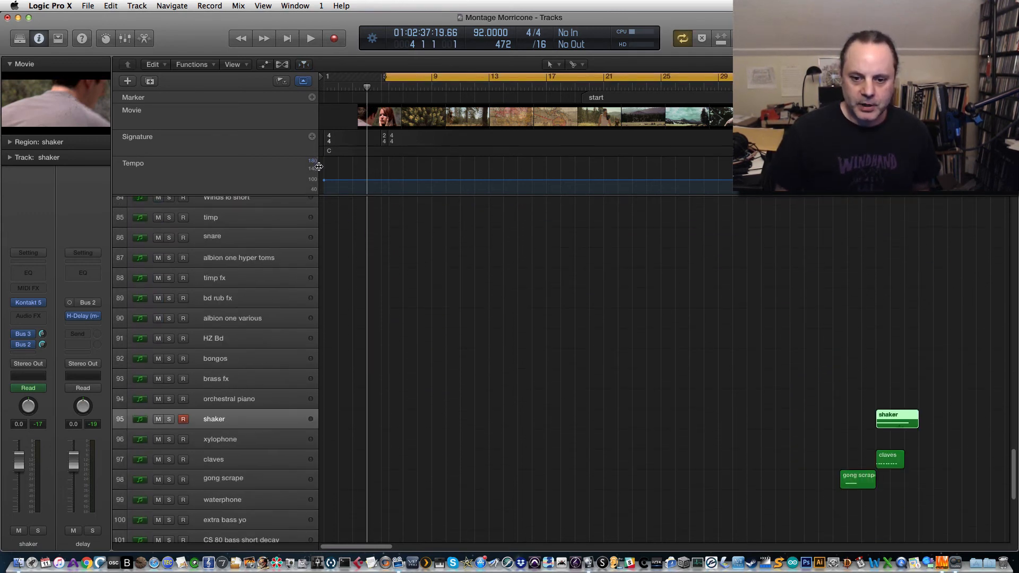
{"action": "scroll", "coordinate": [319, 169], "scroll_direction": "down", "scroll_amount": 3}
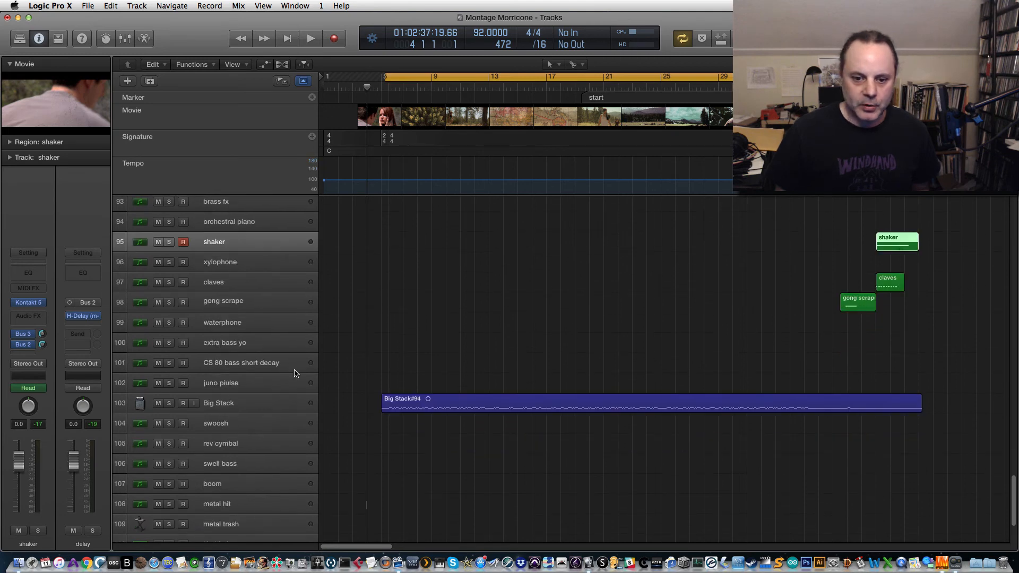
{"action": "scroll", "coordinate": [296, 371], "scroll_direction": "down", "scroll_amount": 5}
{"action": "scroll", "coordinate": [297, 371], "scroll_direction": "up", "scroll_amount": 12}
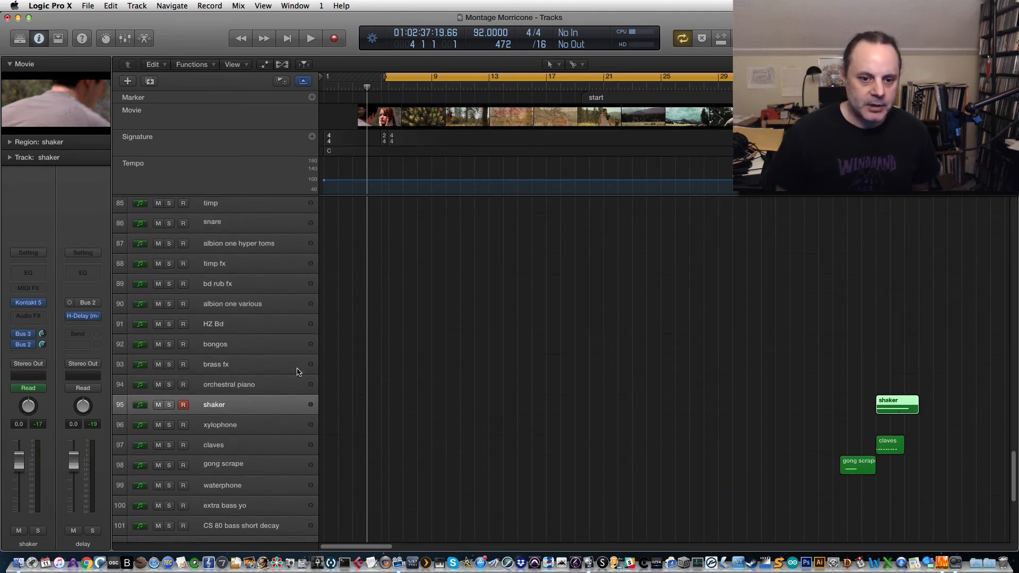
{"action": "left_click", "coordinate": [31, 366]}
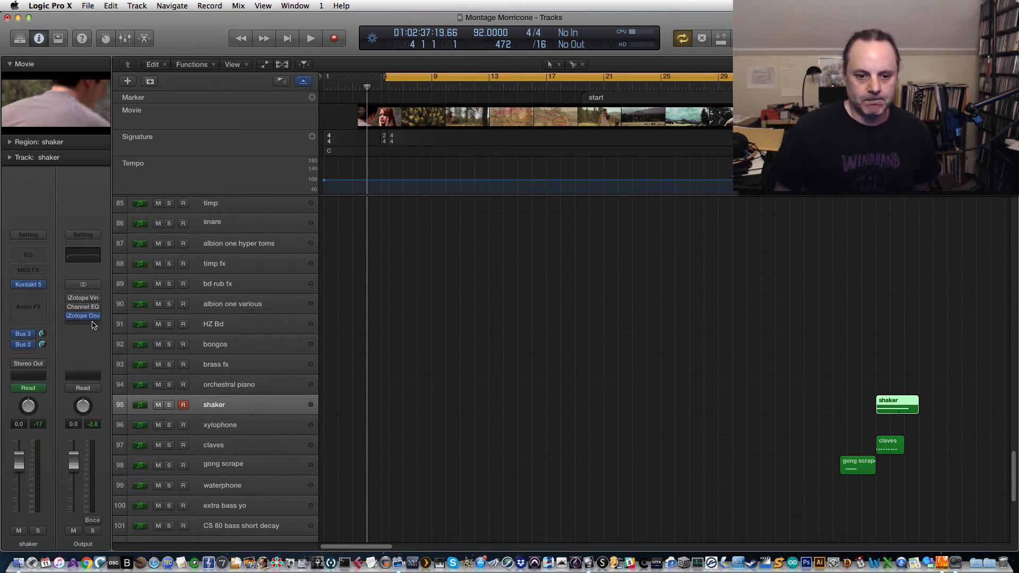
{"action": "mouse_move", "coordinate": [88, 300]}
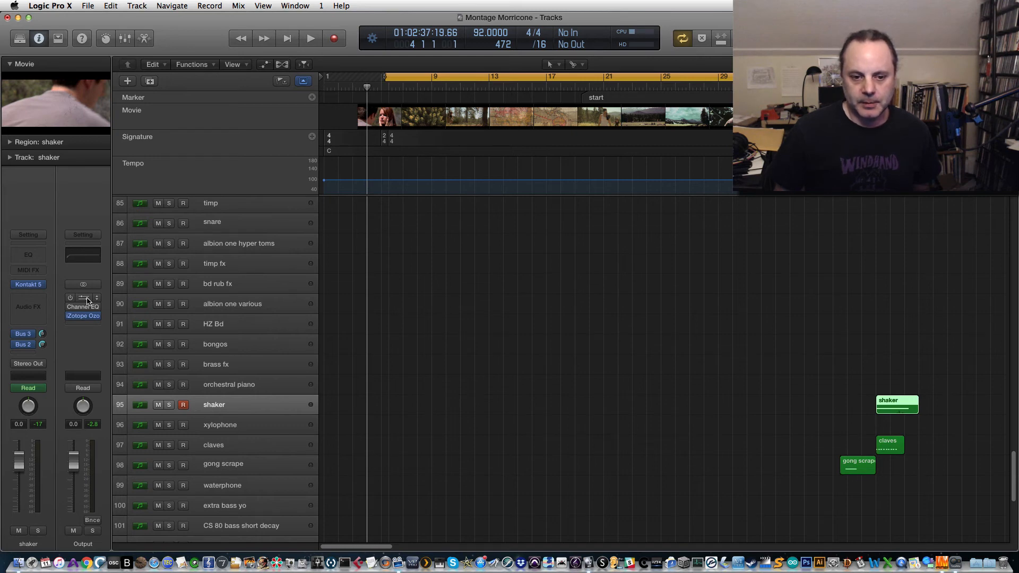
{"action": "left_click", "coordinate": [88, 300]}
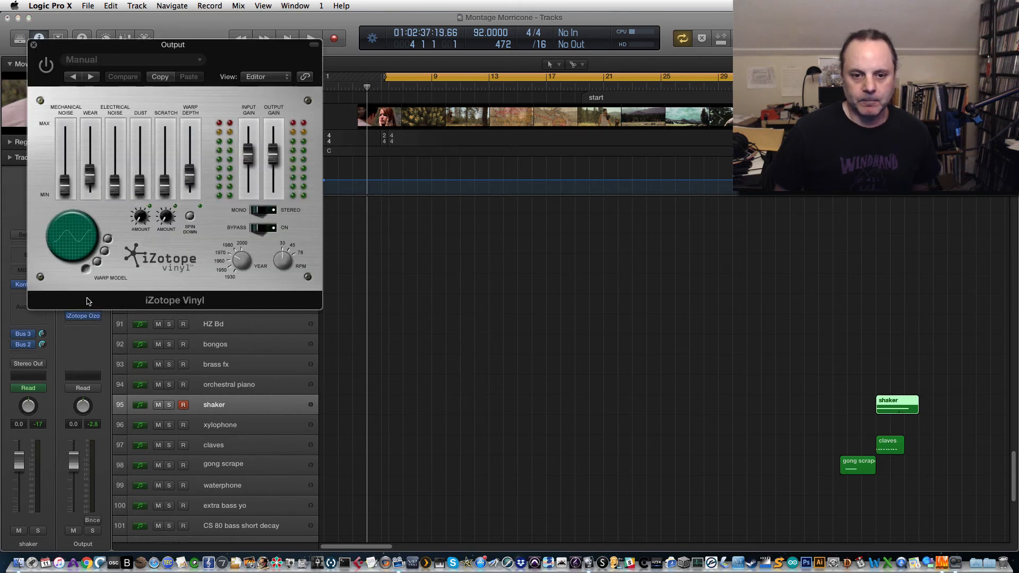
{"action": "left_click_drag", "start_coordinate": [132, 45], "coordinate": [460, 116]}
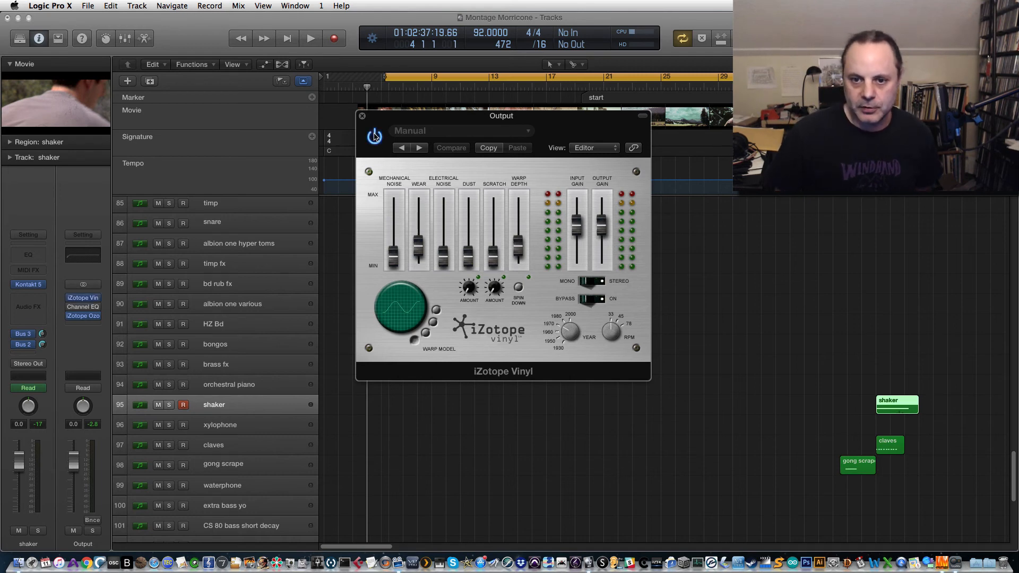
Play the start of the cycled passage with iZotope Vinyl on, off and on again to compare the sound.
{"action": "key", "text": "space"}
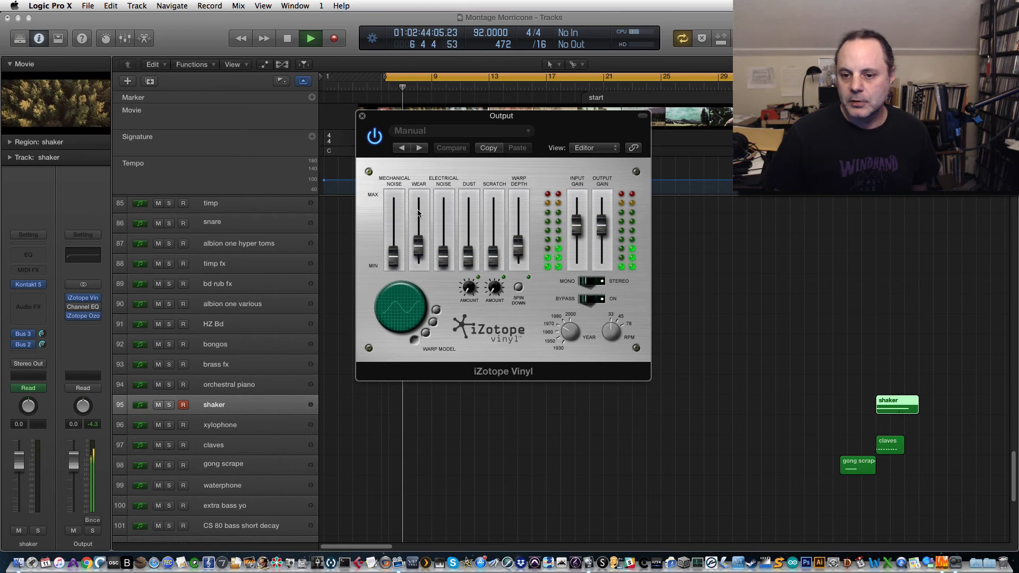
{"action": "key", "text": "space"}
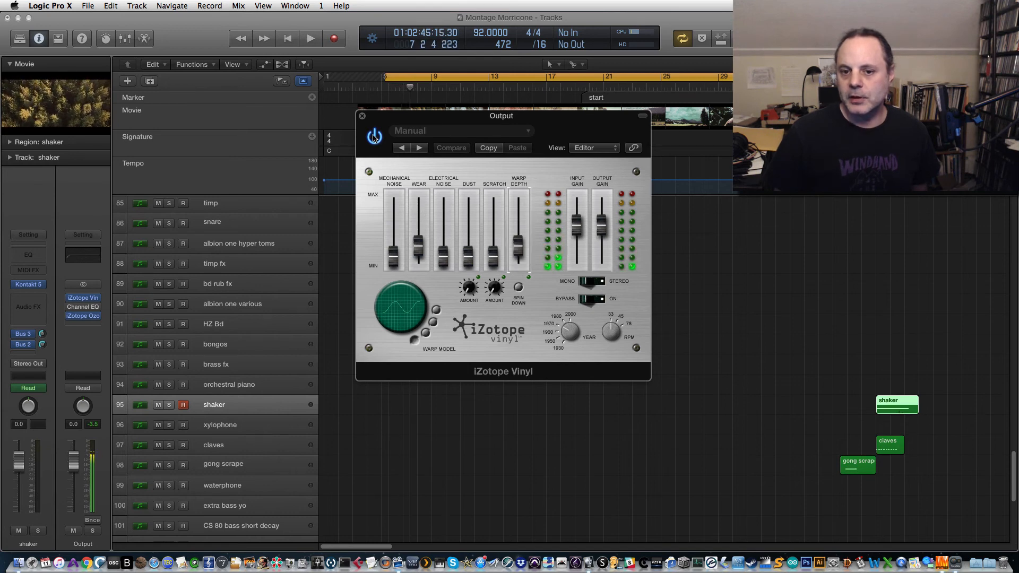
{"action": "left_click", "coordinate": [374, 136]}
{"action": "key", "text": "space"}
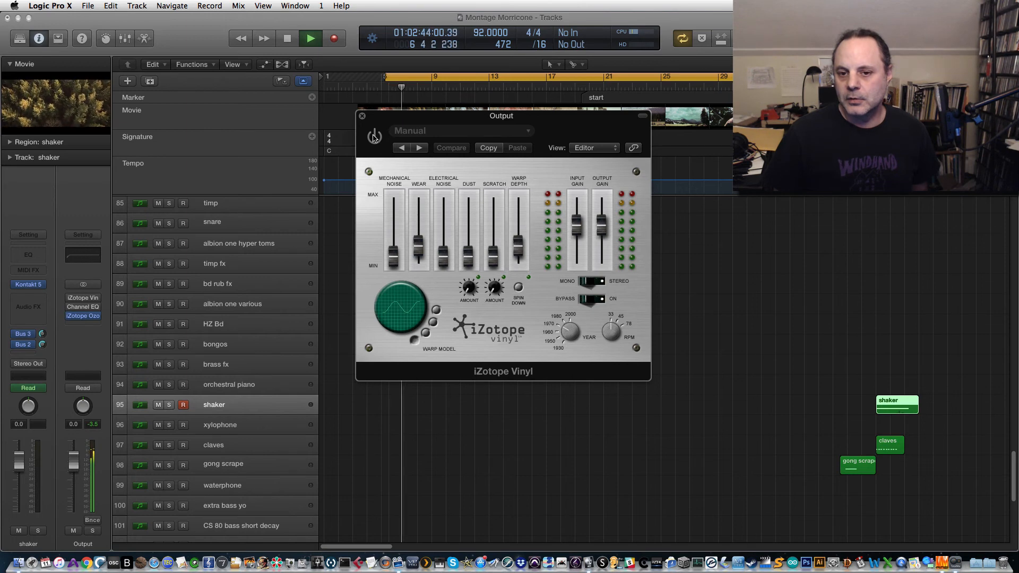
{"action": "left_click", "coordinate": [374, 137]}
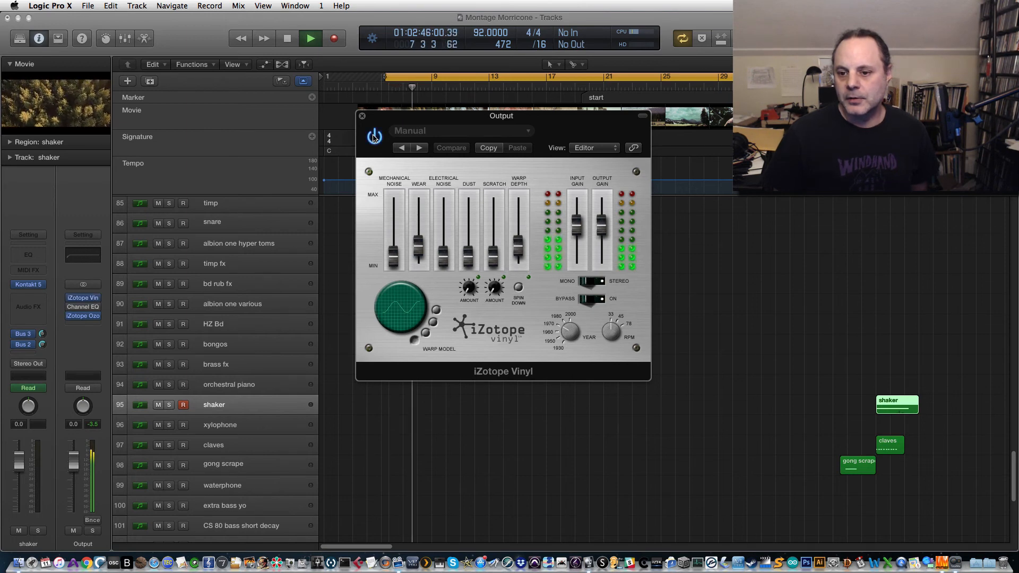
{"action": "key", "text": "space"}
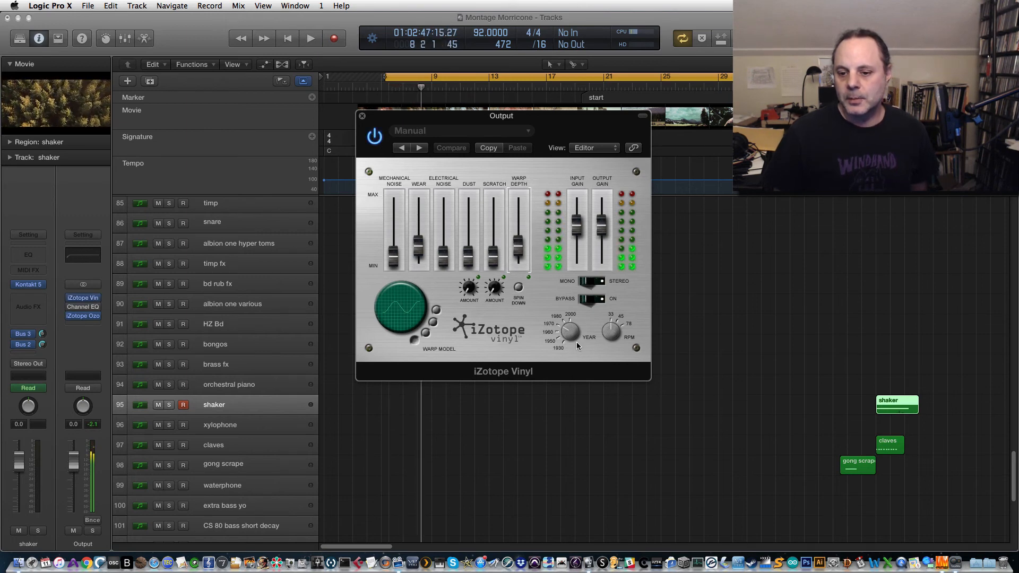
Play short stretches of the cycled passage and toggle iZotope Vinyl's mono/stereo switch during playback to compare the sound.
{"action": "key", "text": "space"}
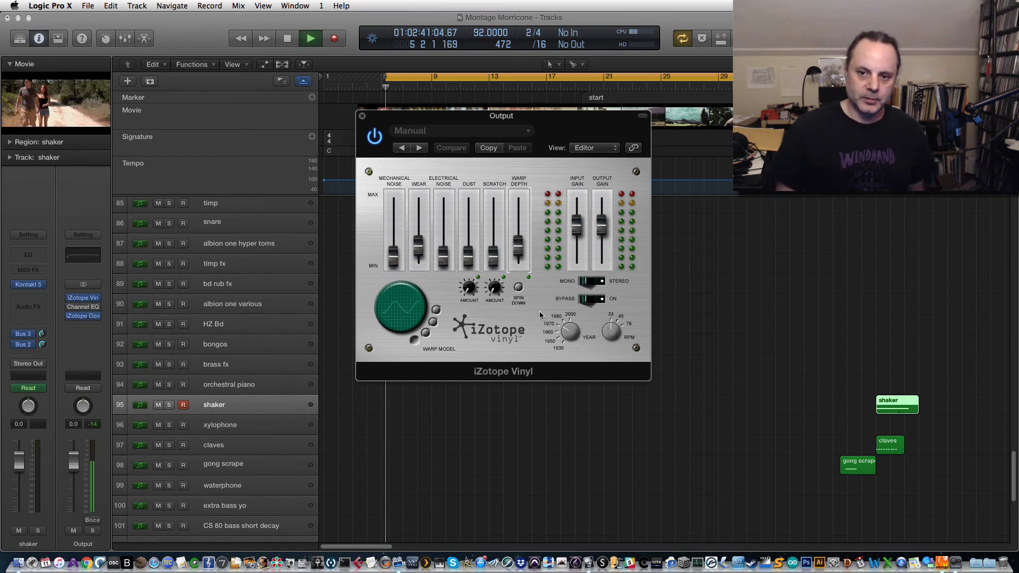
{"action": "key", "text": "space"}
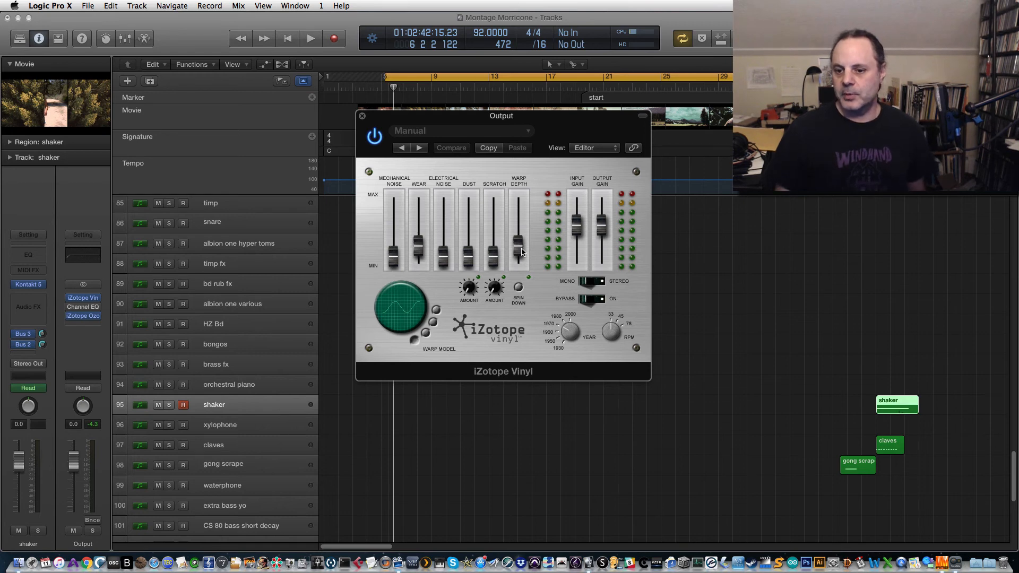
{"action": "key", "text": "space"}
{"action": "left_click", "coordinate": [589, 281]}
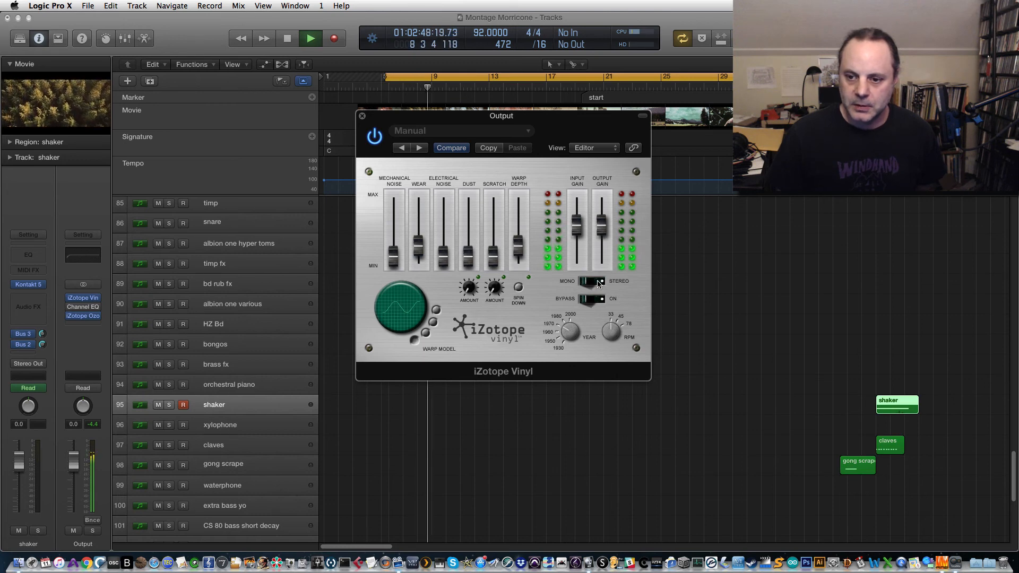
{"action": "key", "text": "space"}
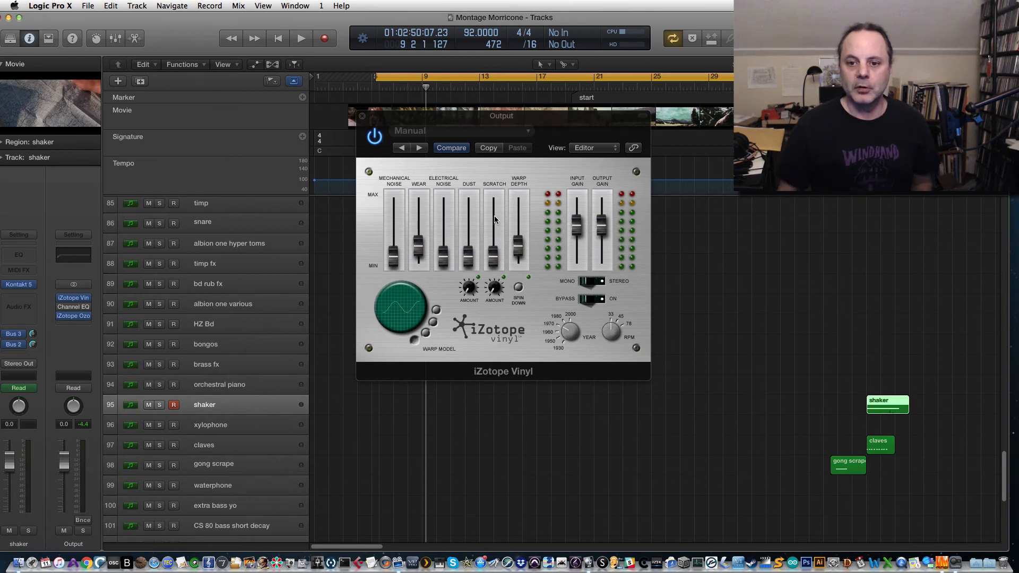
{"action": "left_click_drag", "start_coordinate": [448, 116], "coordinate": [461, 149]}
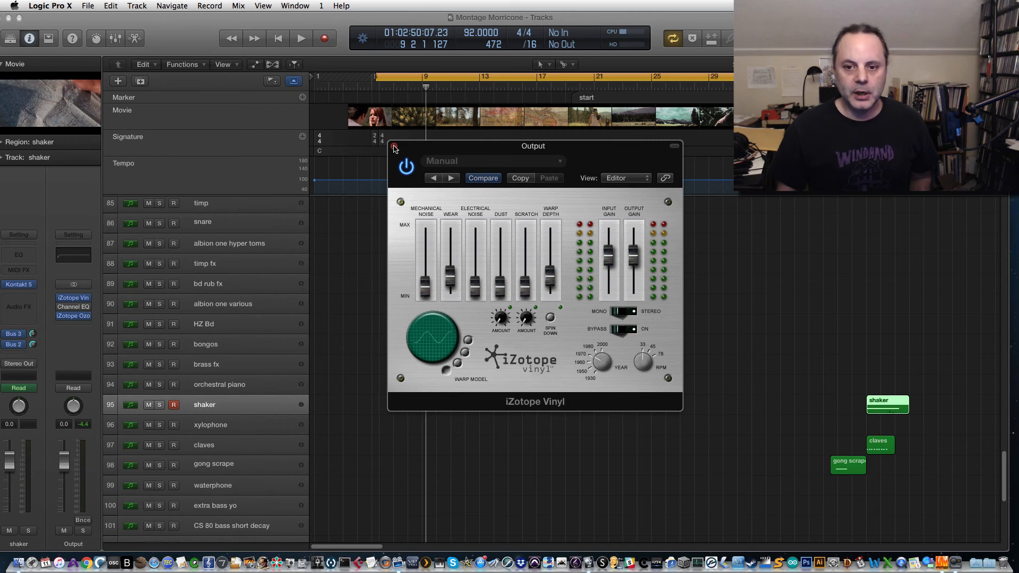
{"action": "left_click_drag", "start_coordinate": [454, 152], "coordinate": [415, 139]}
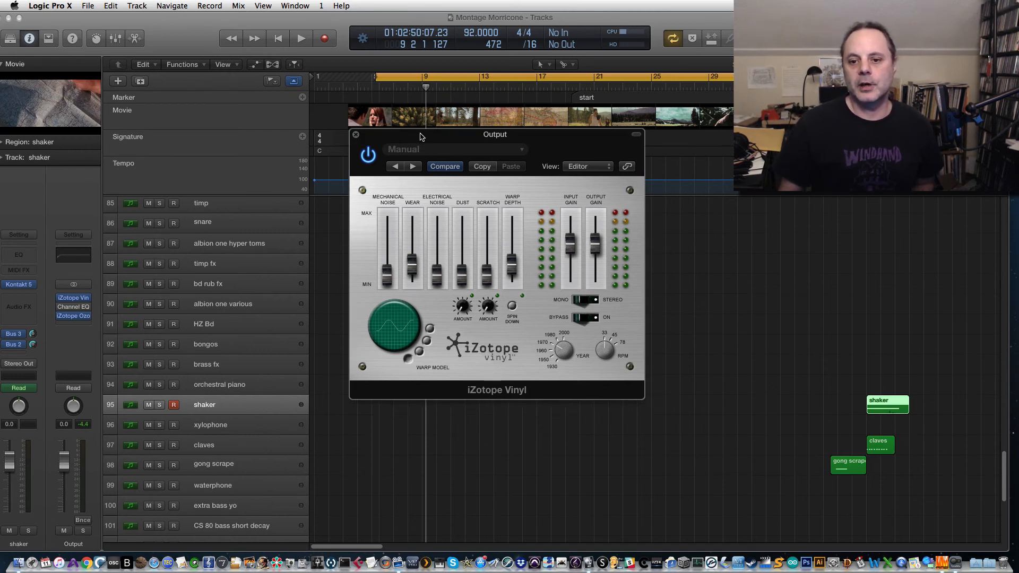
{"action": "left_click_drag", "start_coordinate": [421, 136], "coordinate": [405, 129]}
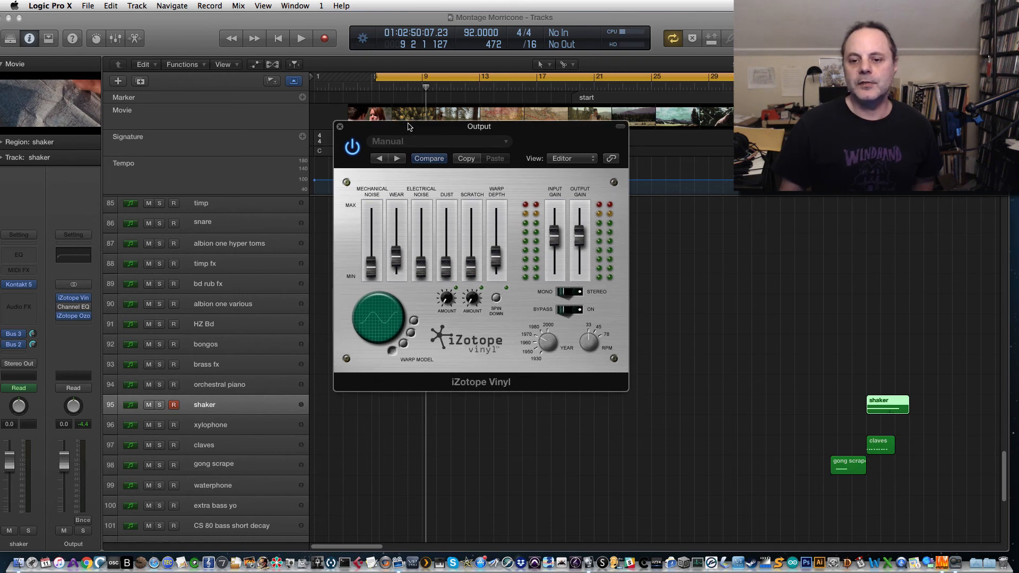
{"action": "left_click_drag", "start_coordinate": [408, 123], "coordinate": [405, 122]}
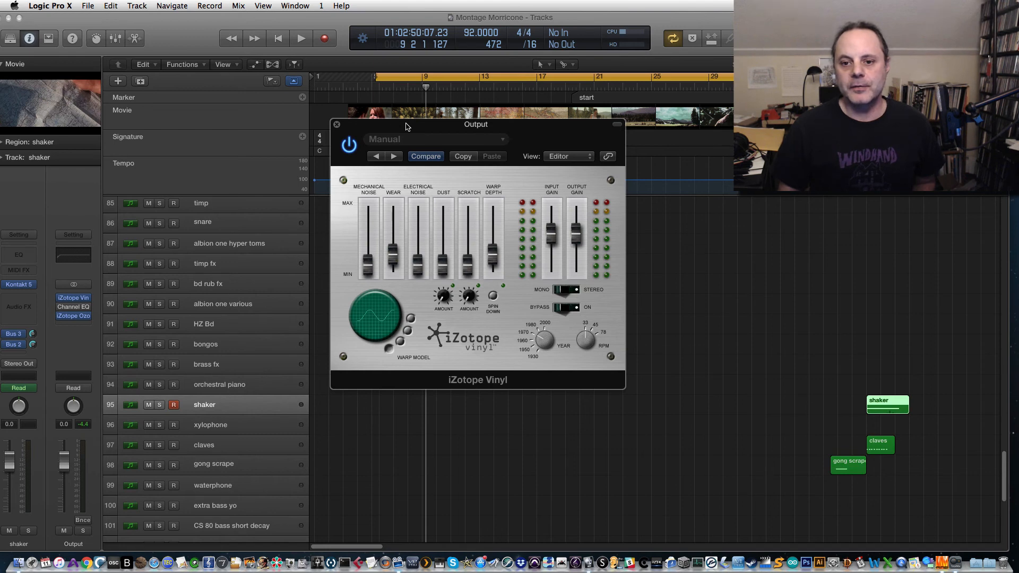
{"action": "left_click_drag", "start_coordinate": [404, 127], "coordinate": [392, 117]}
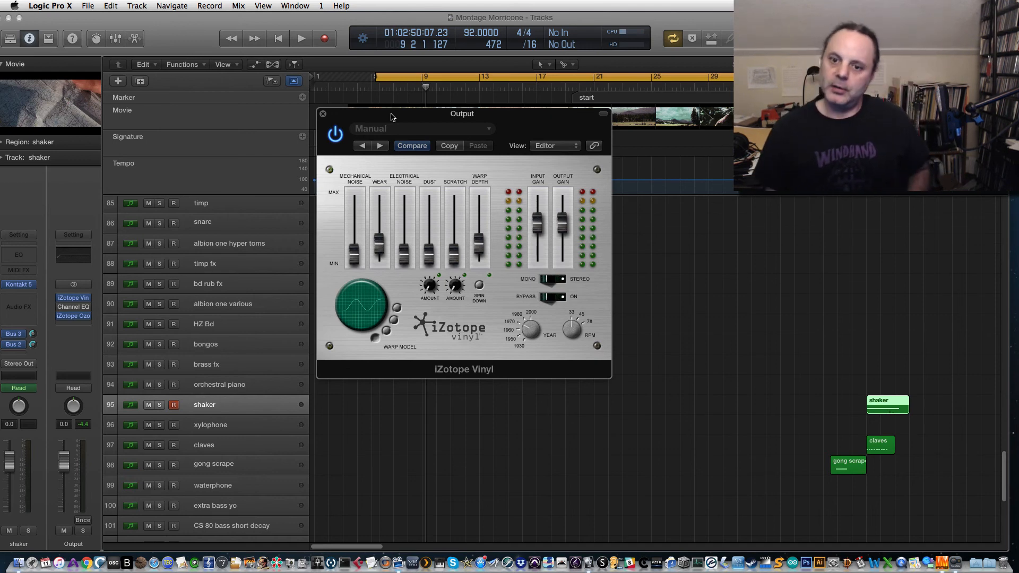
{"action": "mouse_move", "coordinate": [392, 116]}
{"action": "left_mouse_down"}
{"action": "mouse_move", "coordinate": [394, 104]}
{"action": "mouse_move", "coordinate": [390, 130]}
{"action": "left_mouse_up"}
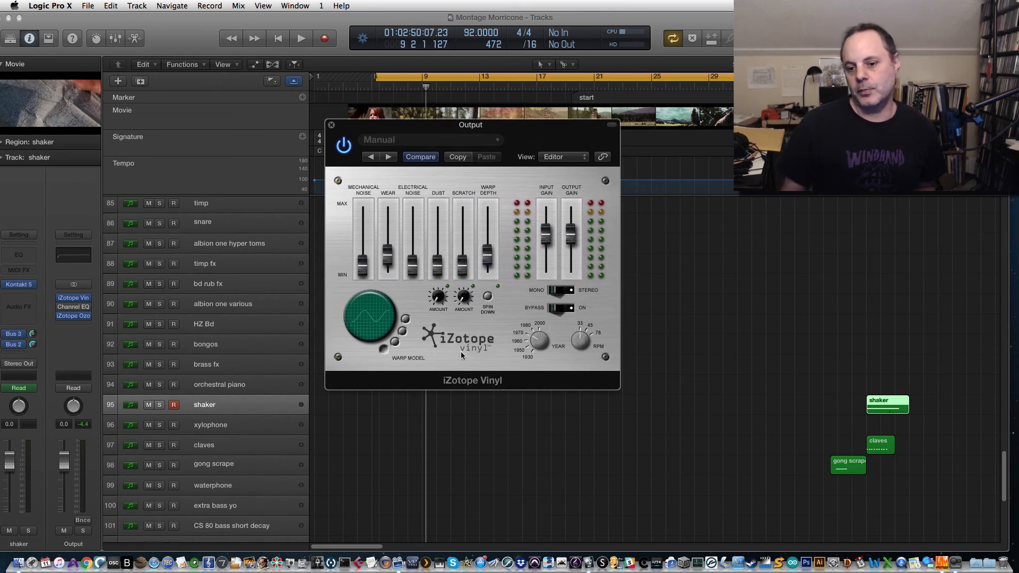
{"action": "left_click_drag", "start_coordinate": [409, 132], "coordinate": [402, 132]}
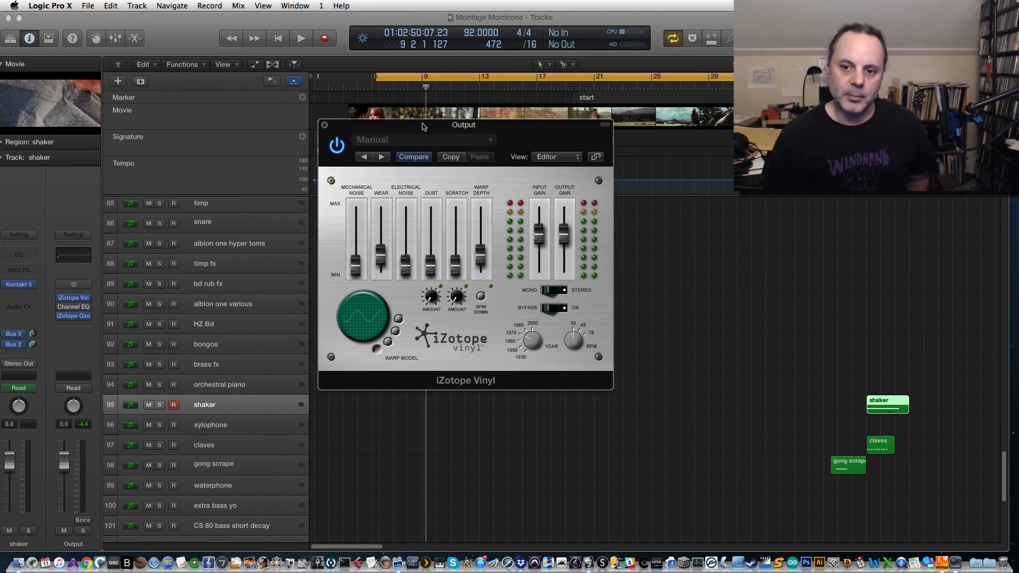
{"action": "left_click_drag", "start_coordinate": [421, 125], "coordinate": [419, 114]}
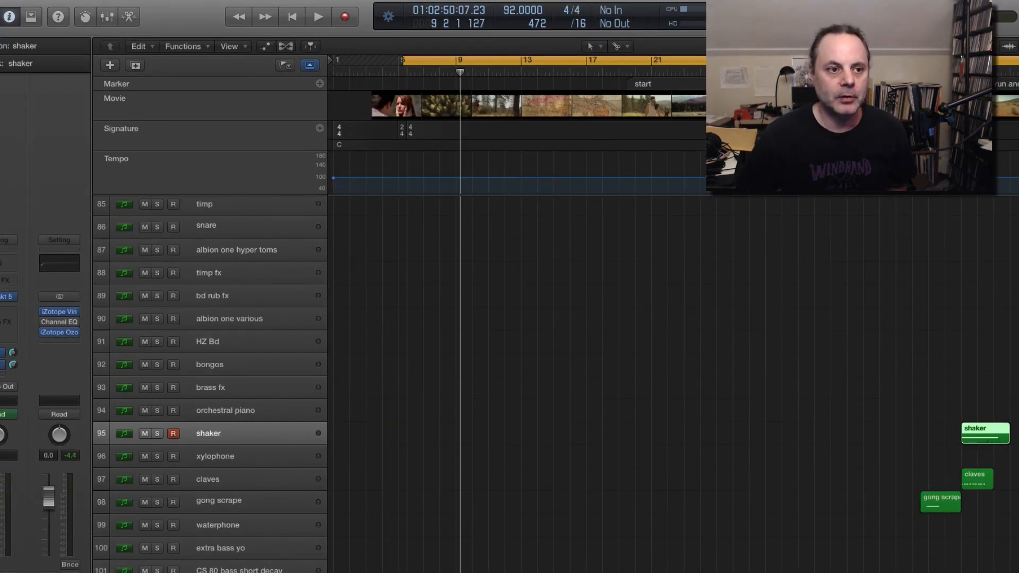
{"action": "left_click_drag", "start_coordinate": [0, 43], "coordinate": [770, 38]}
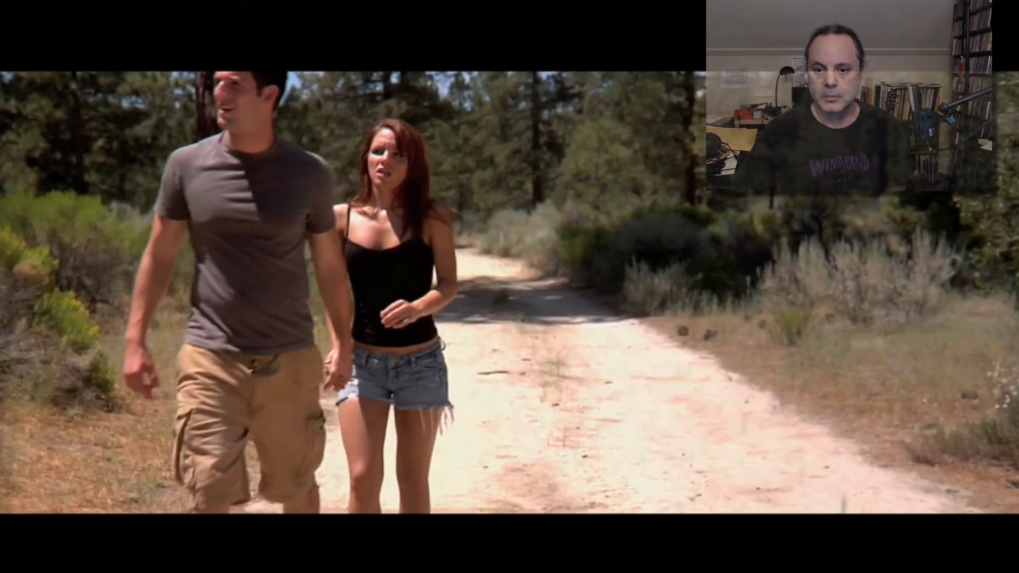